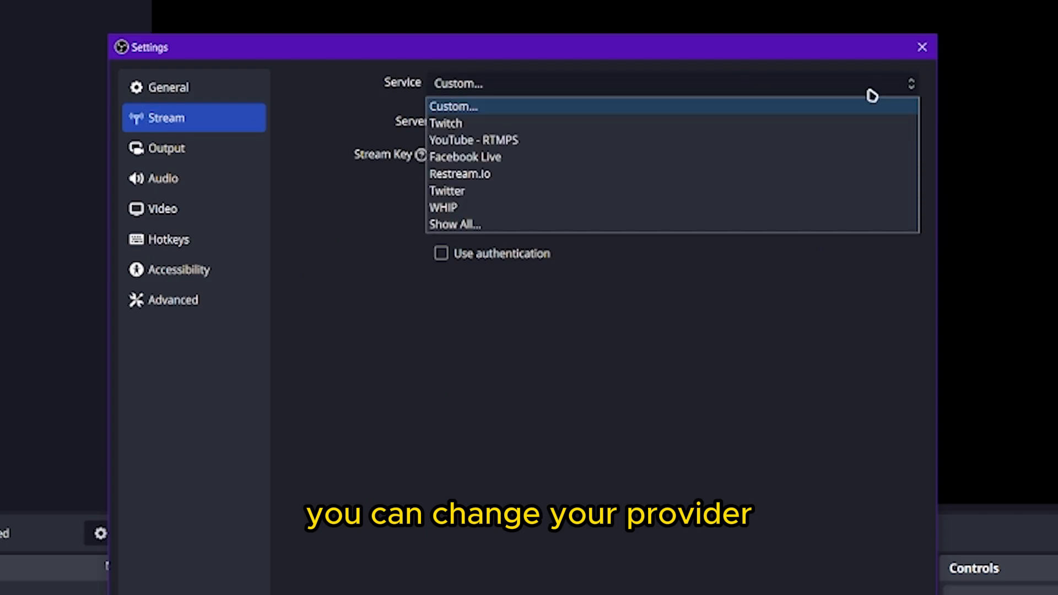
# - Try YouTube - RTMPS and Twitch as the streaming service and return it to Custom
pyautogui.click(551, 139)
pyautogui.click(558, 82)
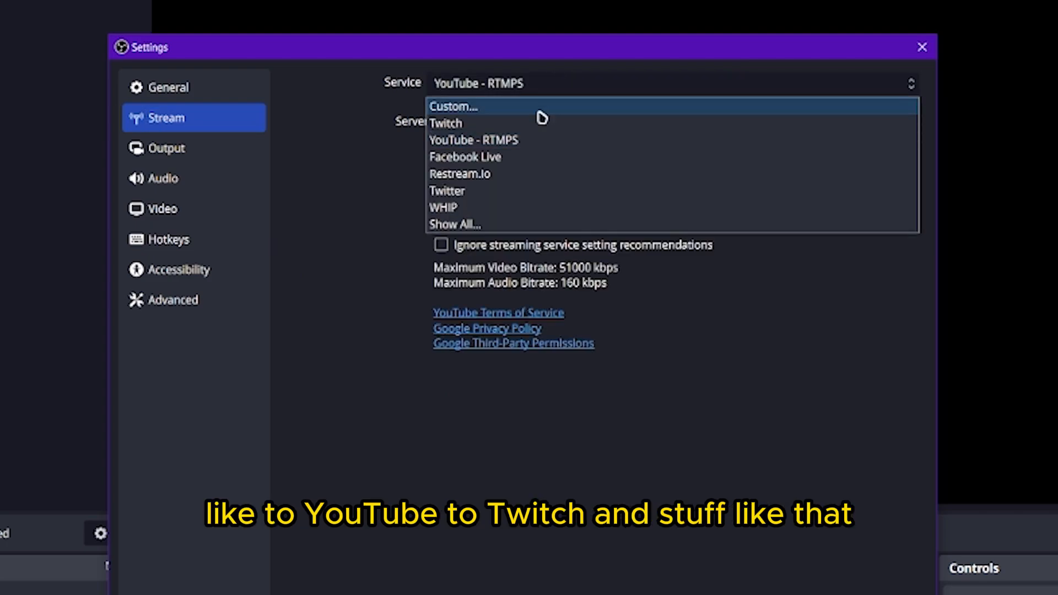
pyautogui.click(540, 121)
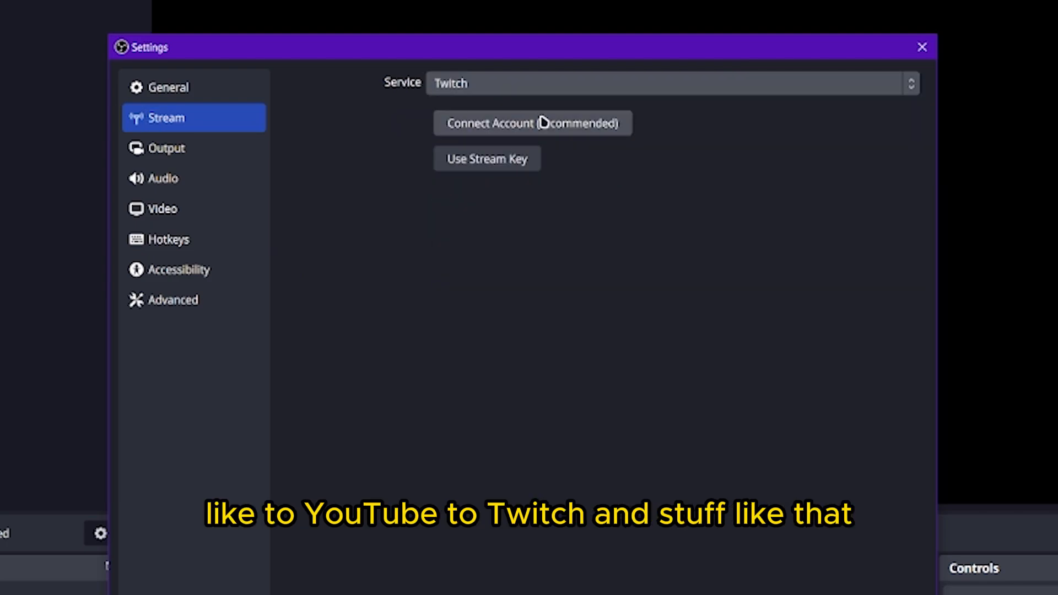
pyautogui.click(579, 88)
pyautogui.click(456, 88)
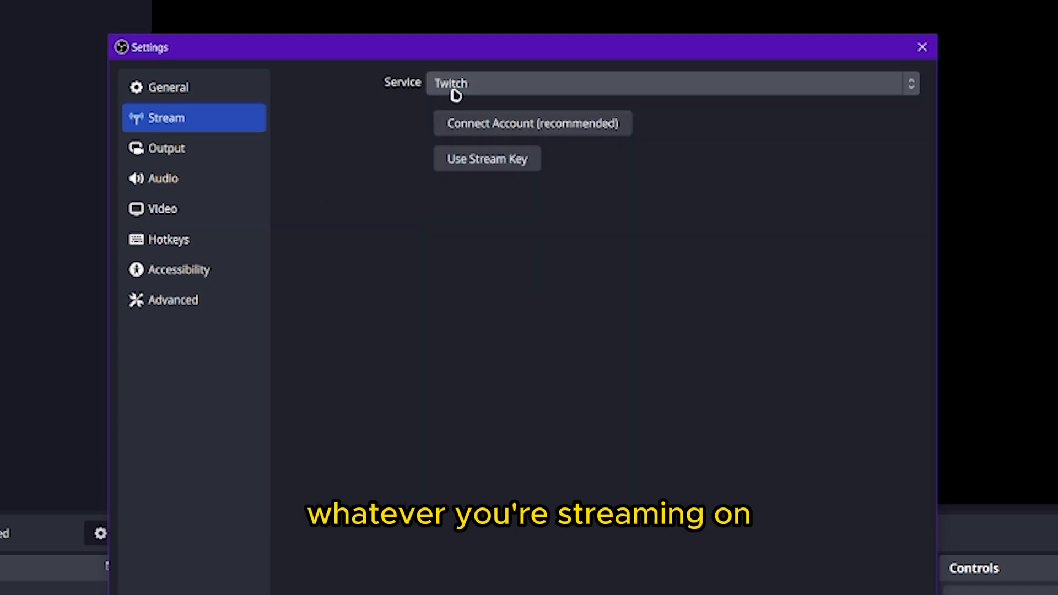
pyautogui.click(484, 83)
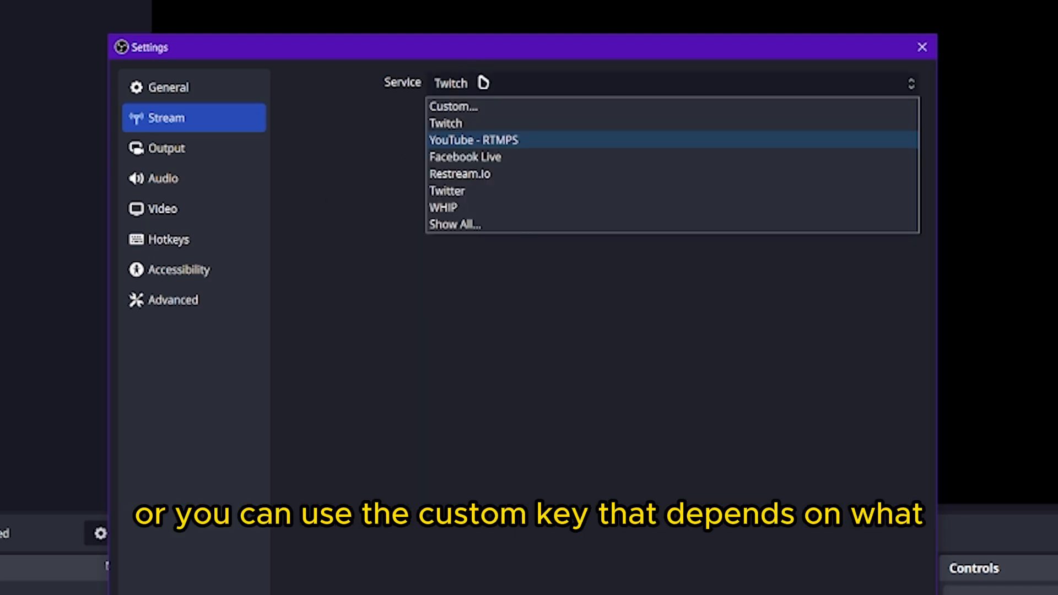
pyautogui.click(486, 107)
# - Switch the output mode to Simple and set the streaming video bitrate to 6000 Kbps
pyautogui.click(226, 148)
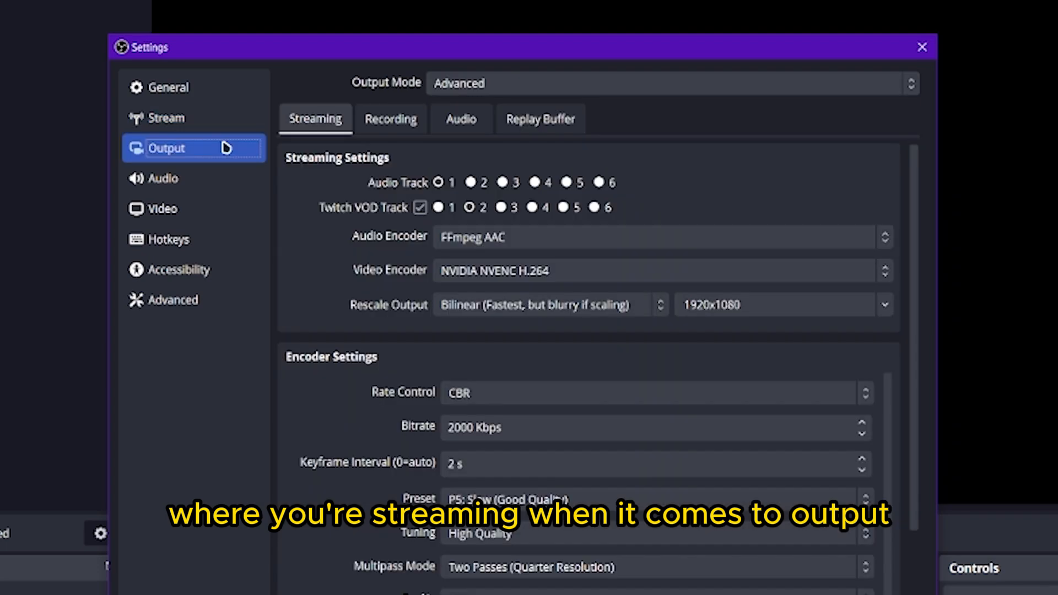
pyautogui.click(565, 89)
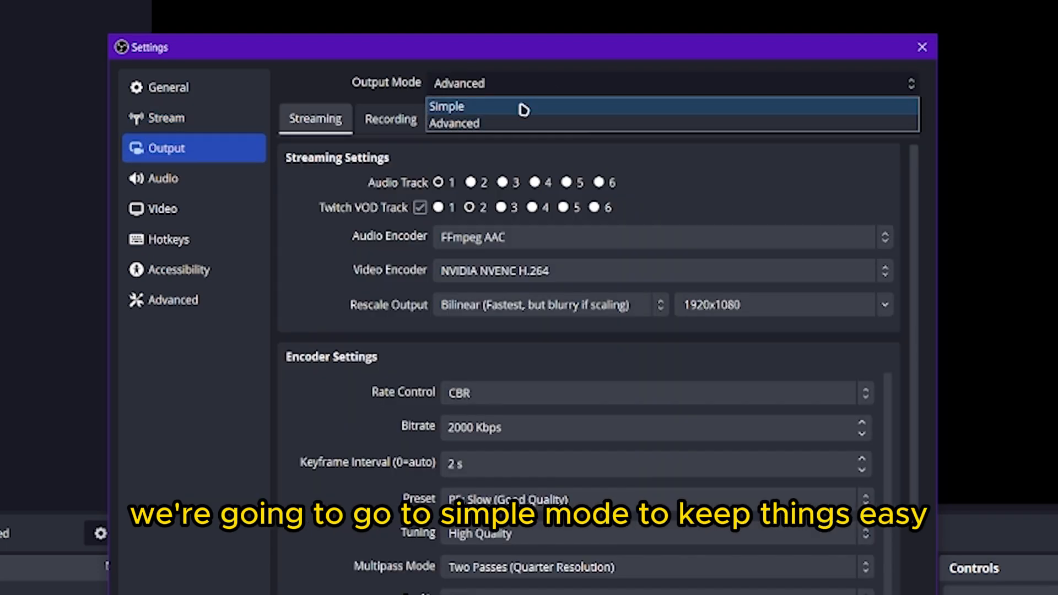
pyautogui.click(521, 106)
pyautogui.click(469, 147)
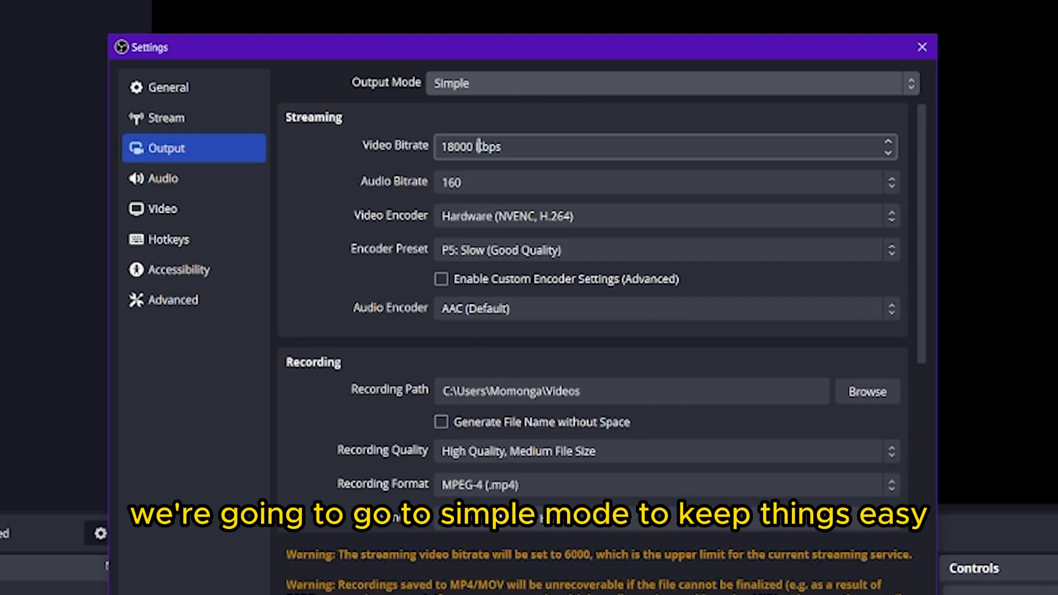
pyautogui.moveTo(468, 146); pyautogui.dragTo(314, 142)
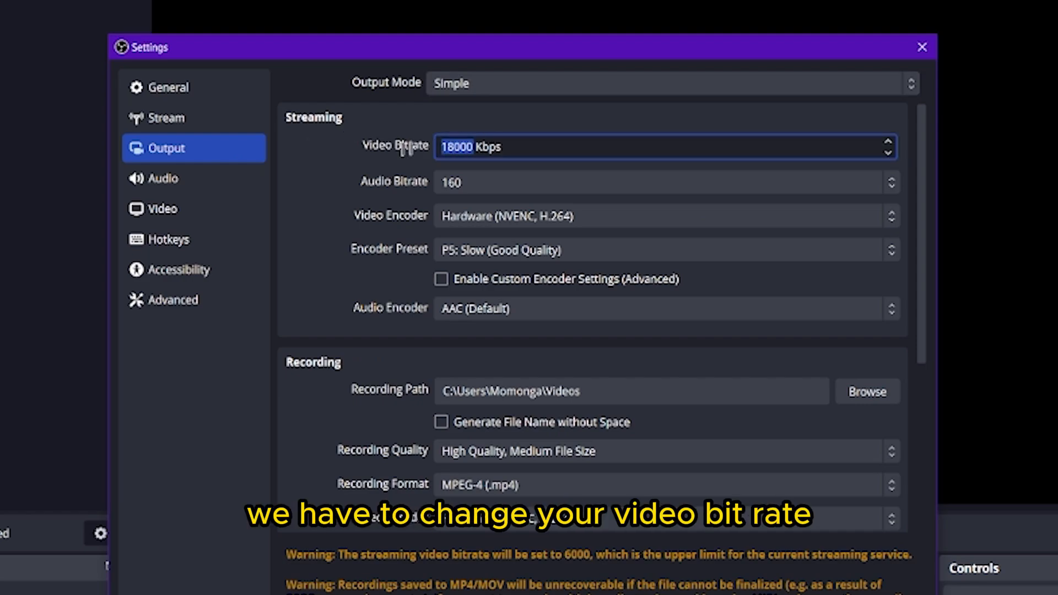
pyautogui.write('6000')
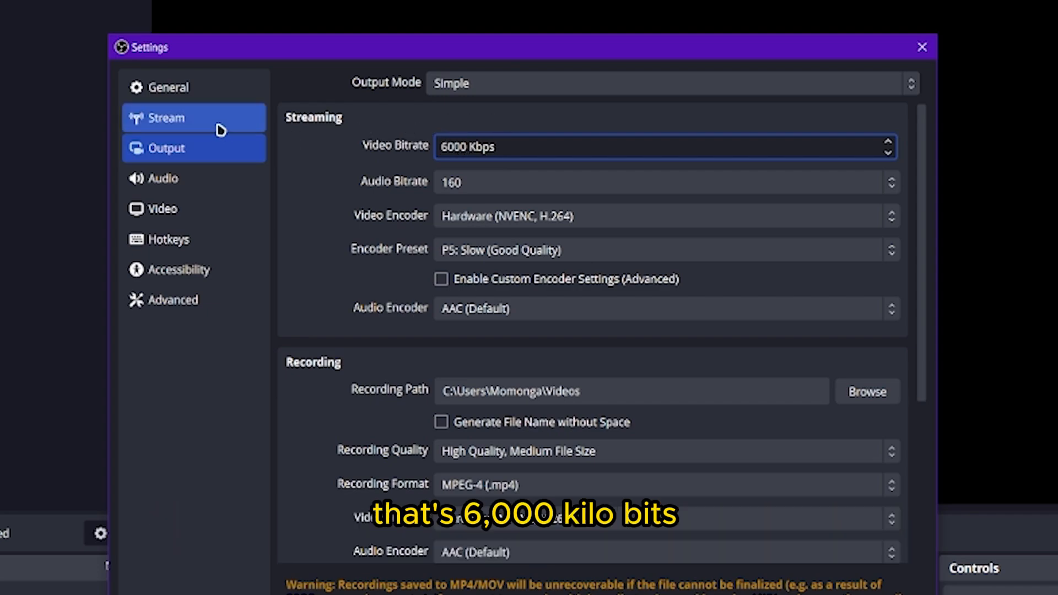
# - Try streaming video bitrates of 4500, 2500 and 2000 Kbps
pyautogui.moveTo(469, 146); pyautogui.dragTo(402, 136)
pyautogui.write('4500')
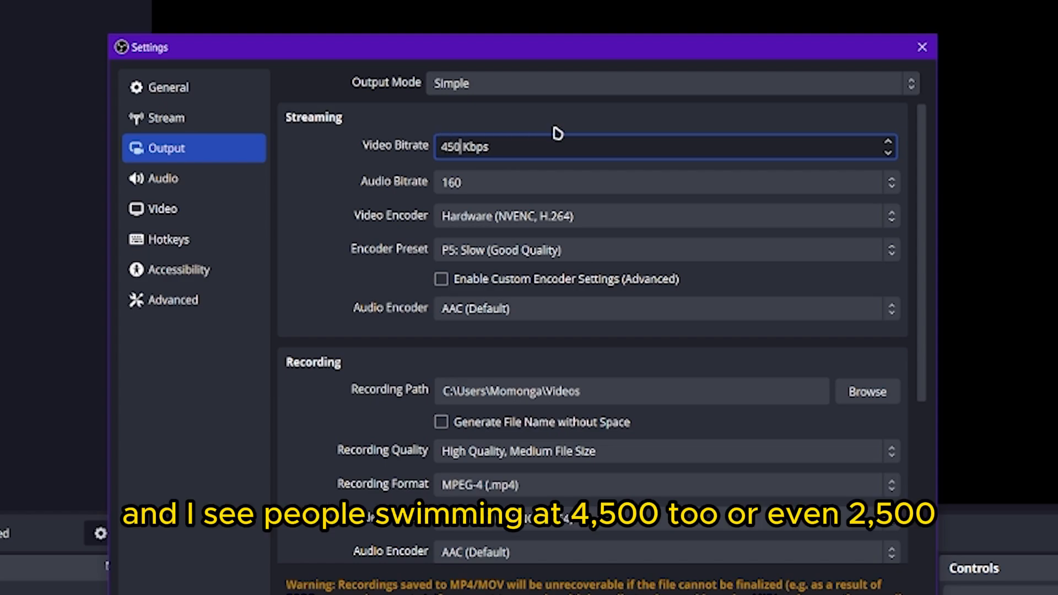
pyautogui.moveTo(470, 146); pyautogui.dragTo(337, 154)
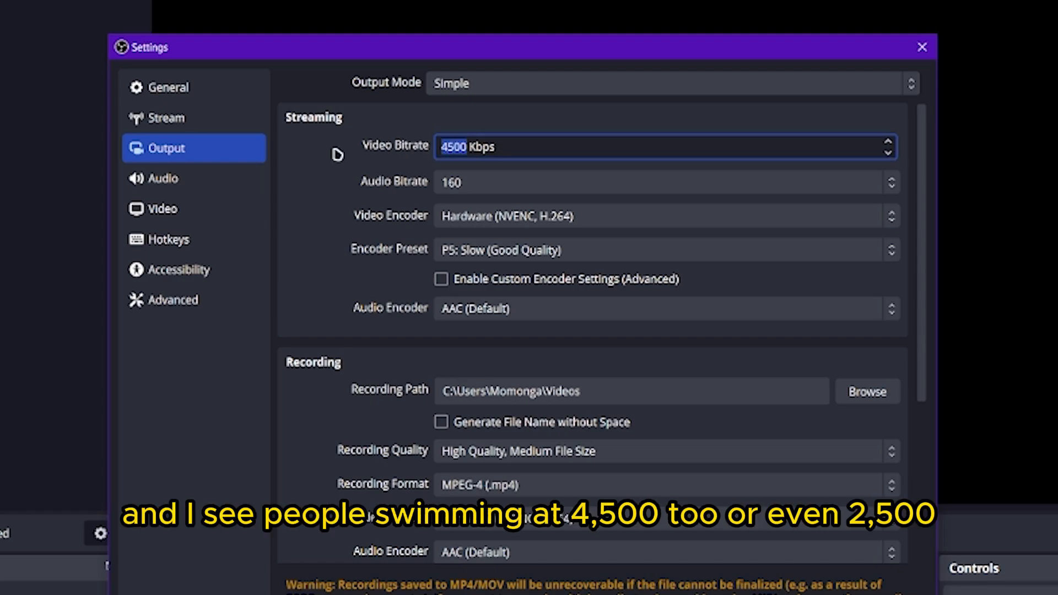
pyautogui.write('2500')
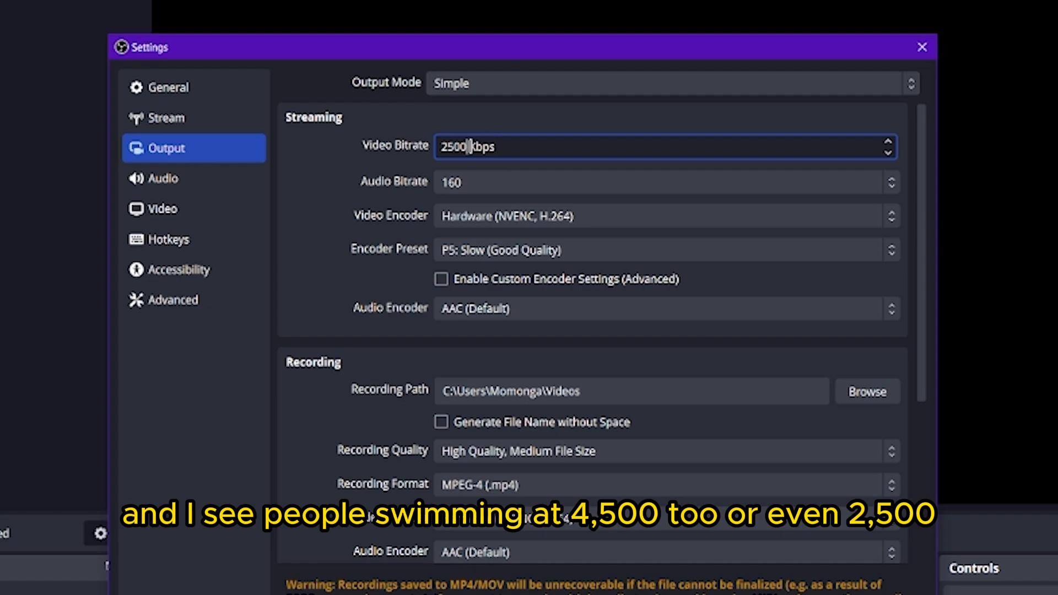
pyautogui.moveTo(496, 146); pyautogui.dragTo(420, 143)
pyautogui.click(462, 144)
pyautogui.doubleClick(462, 146)
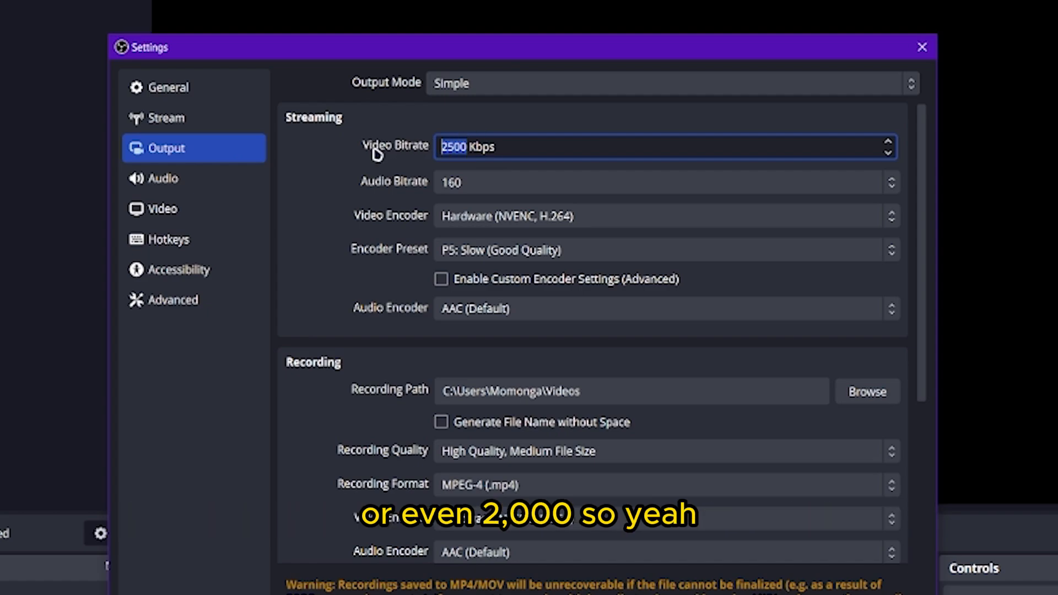
pyautogui.write('200')
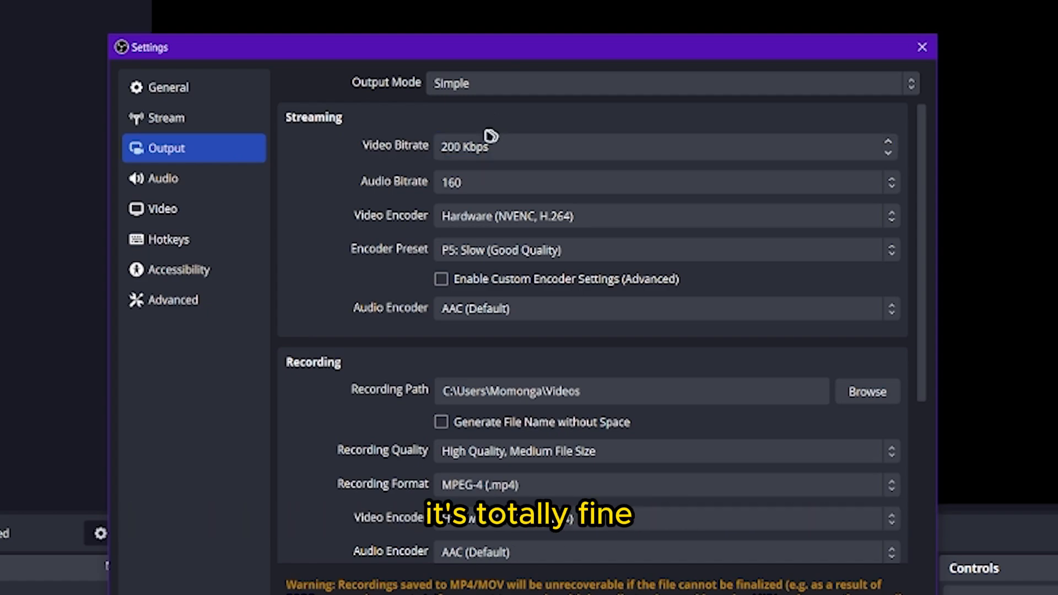
pyautogui.click(459, 145)
pyautogui.write('0')
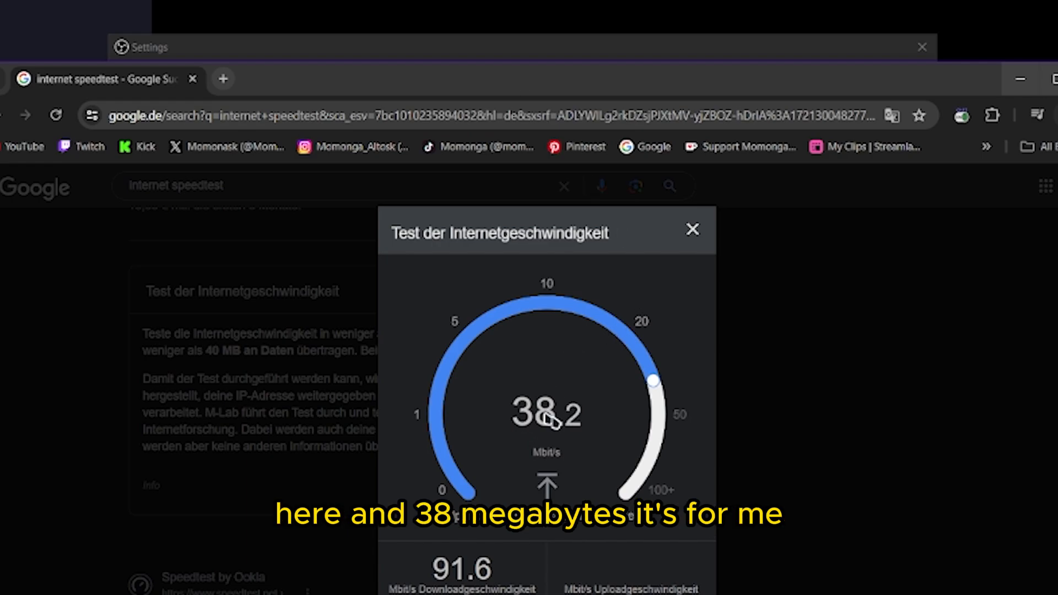
# - Minimize the browser with the speed test and set the streaming video bitrate to 6000 Kbps
pyautogui.click(1020, 79)
pyautogui.click(468, 148)
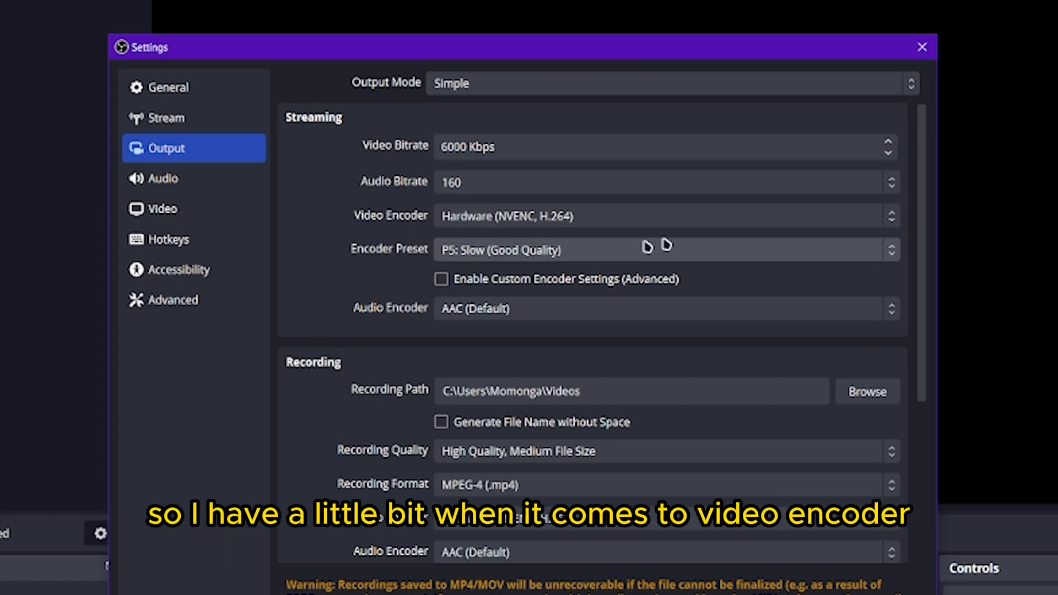
# - Try Software (x264) as the streaming video encoder and return it to Hardware (NVENC, H.264)
pyautogui.click(691, 219)
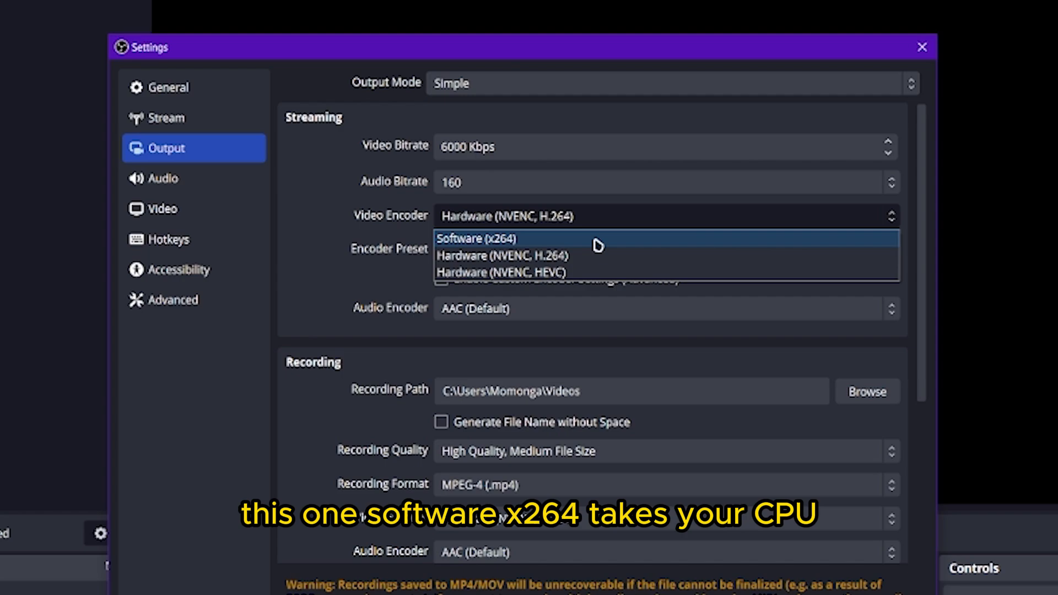
pyautogui.click(509, 239)
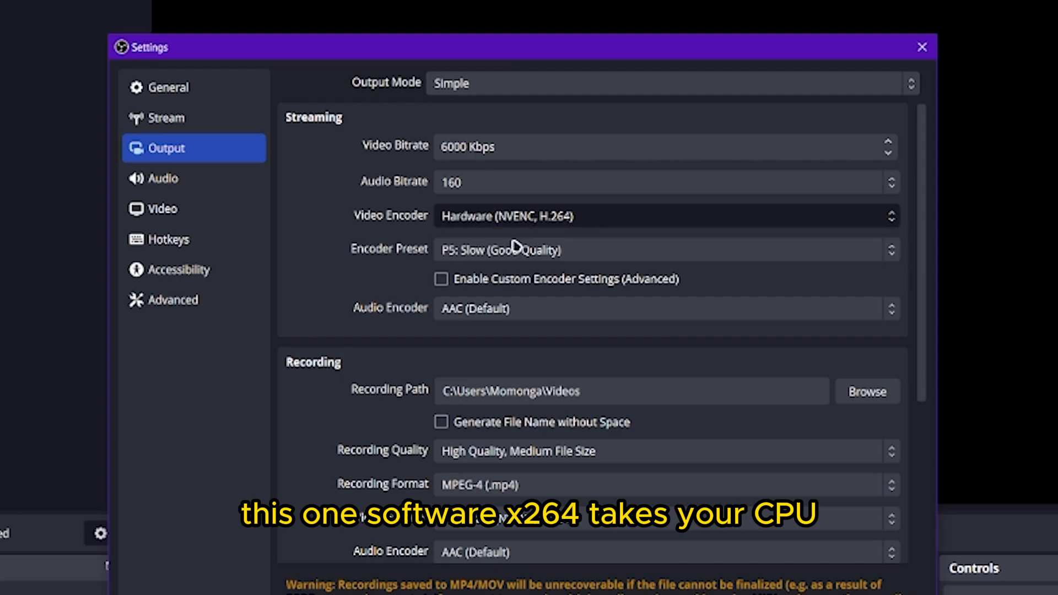
pyautogui.click(582, 223)
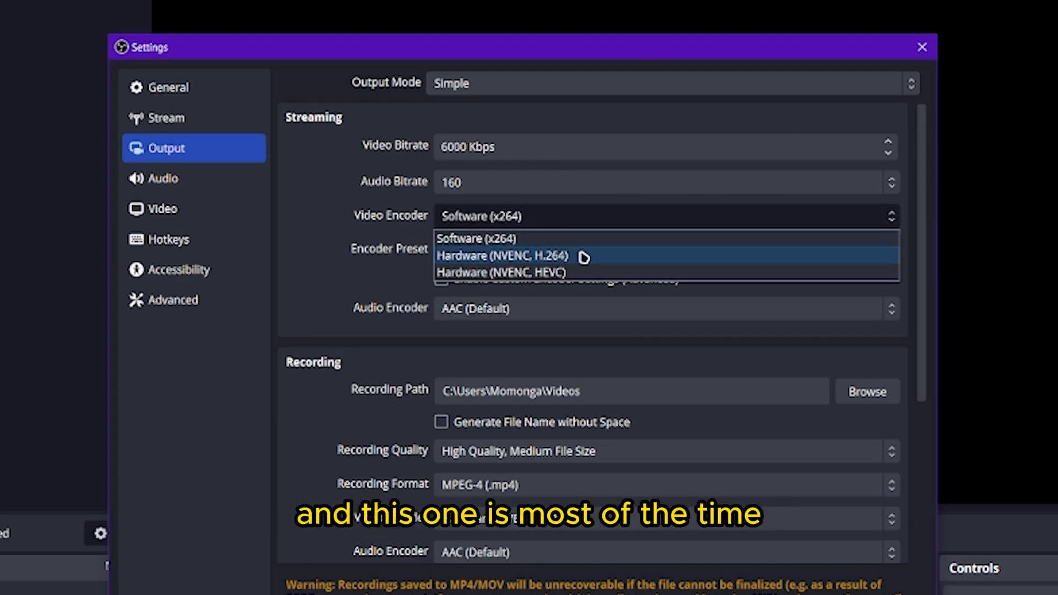
pyautogui.click(583, 257)
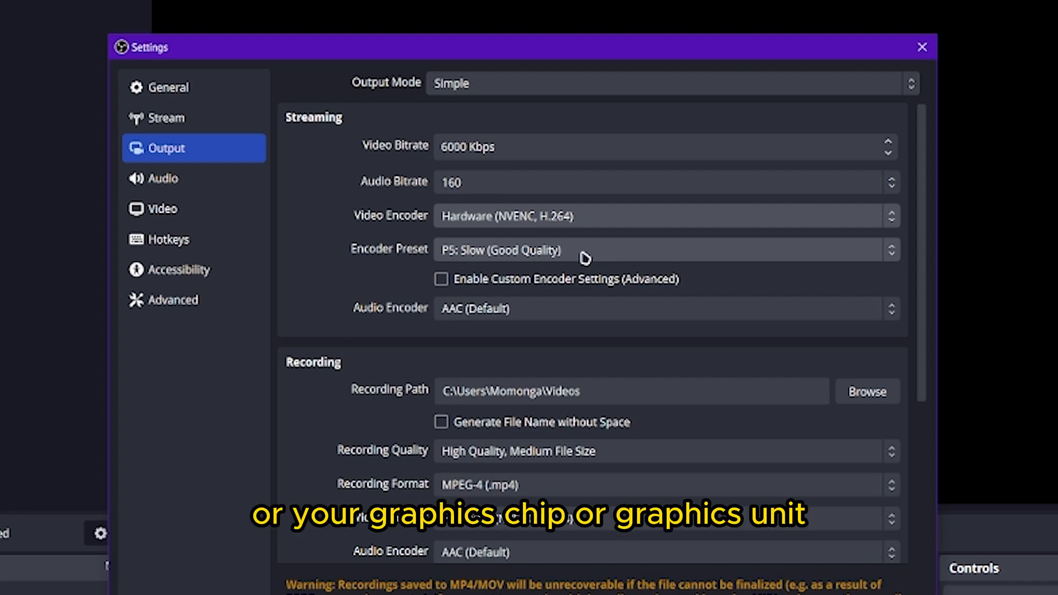
pyautogui.click(599, 219)
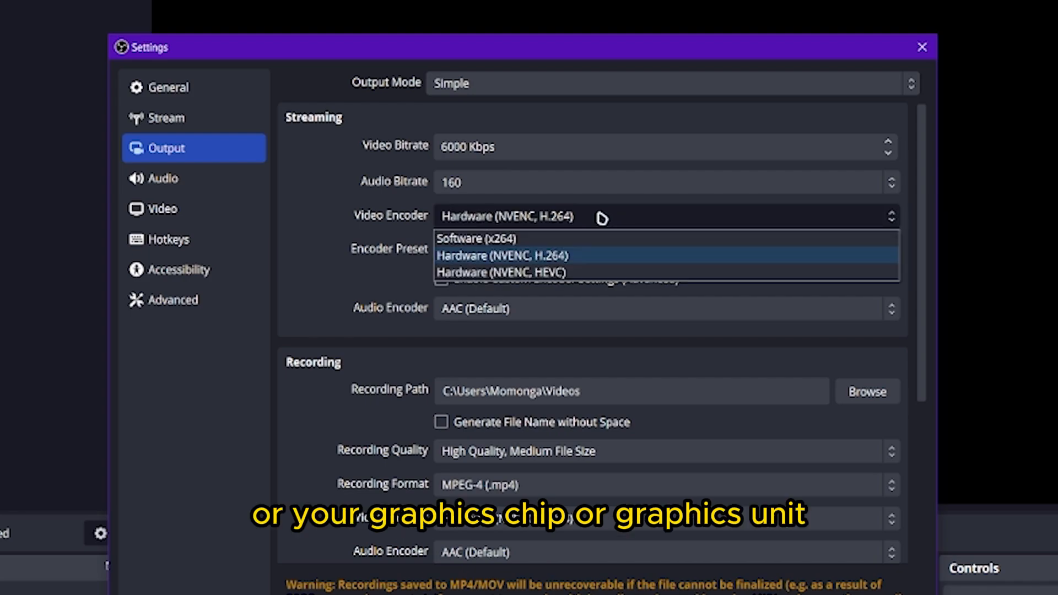
pyautogui.click(579, 242)
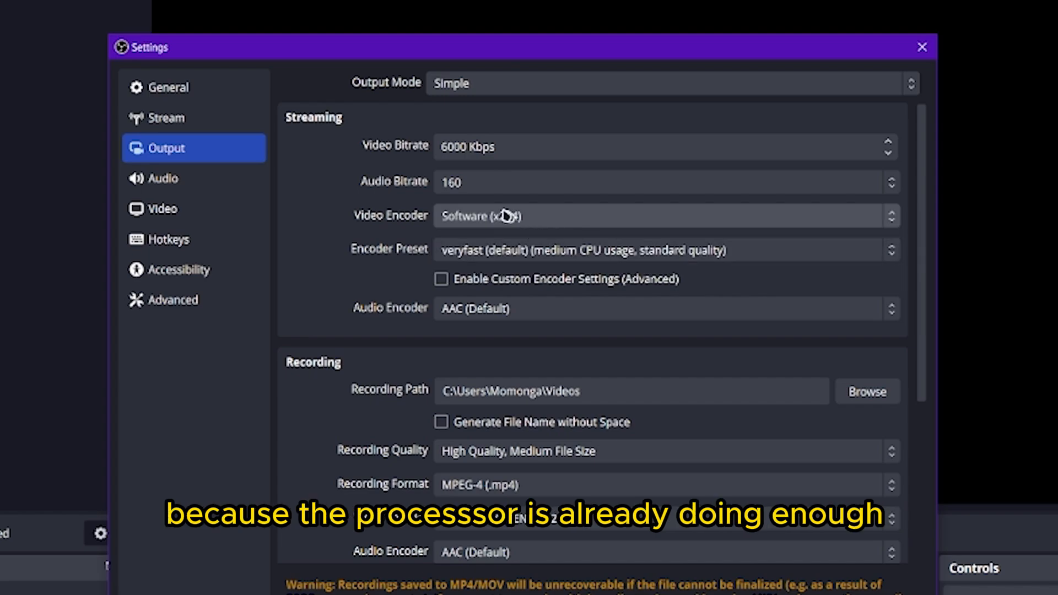
pyautogui.click(528, 219)
pyautogui.click(550, 260)
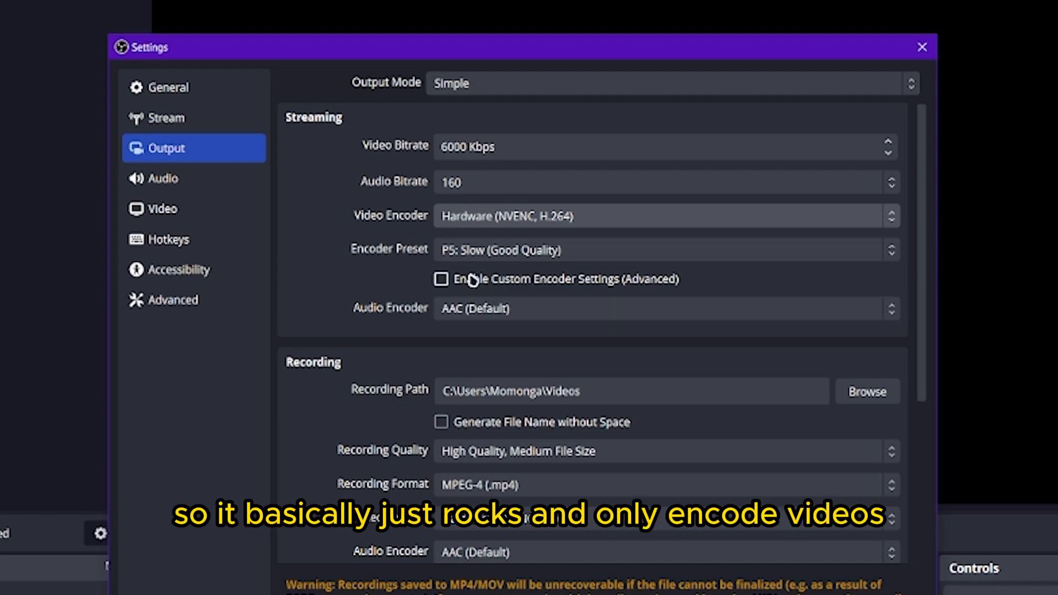
pyautogui.click(501, 227)
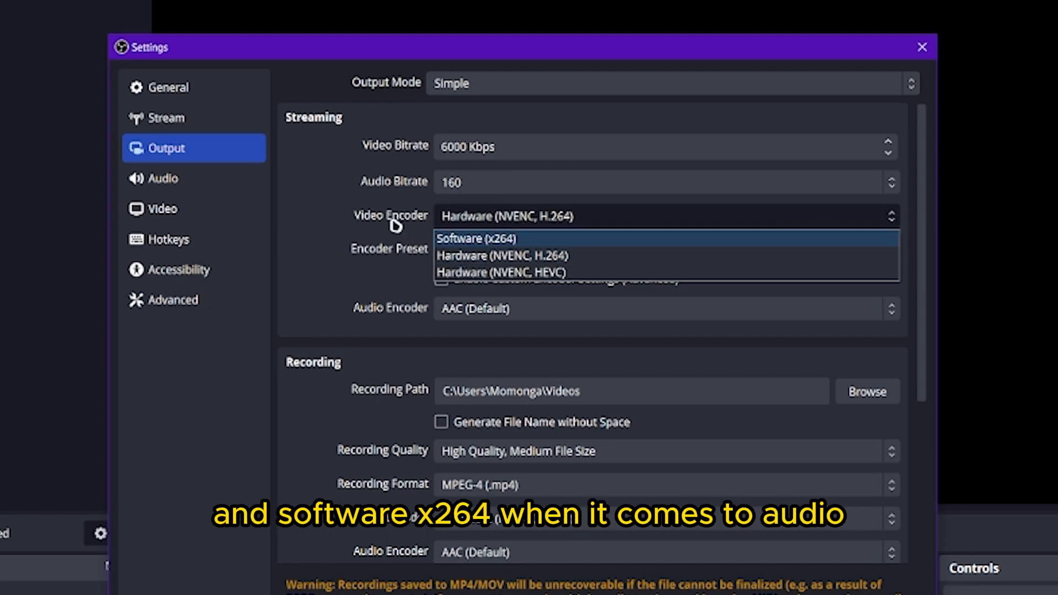
# - View the audio device settings and set the video base (canvas) resolution to 2560x1440
pyautogui.click(221, 184)
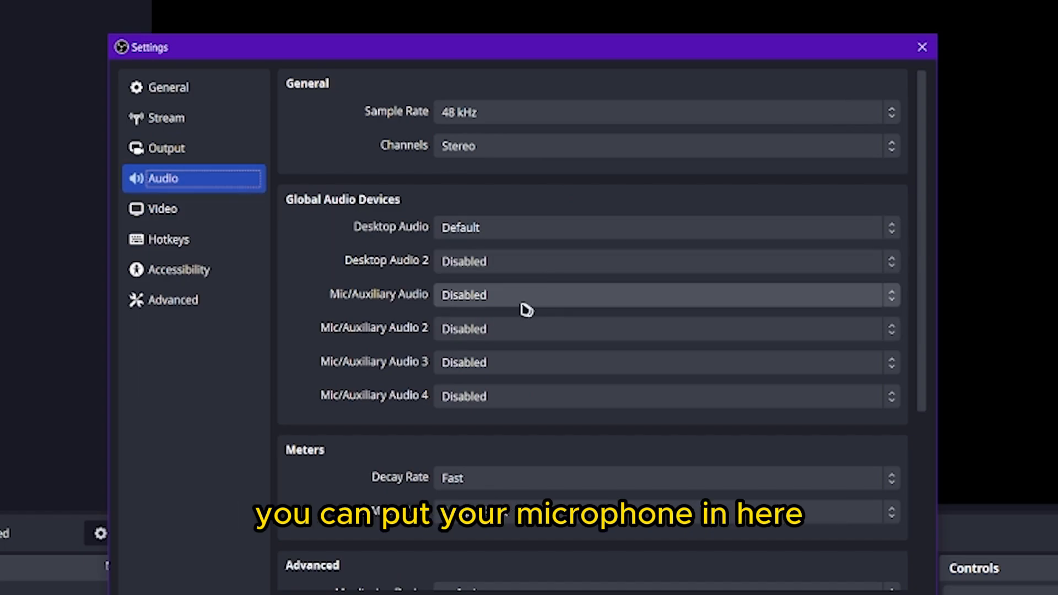
pyautogui.click(249, 212)
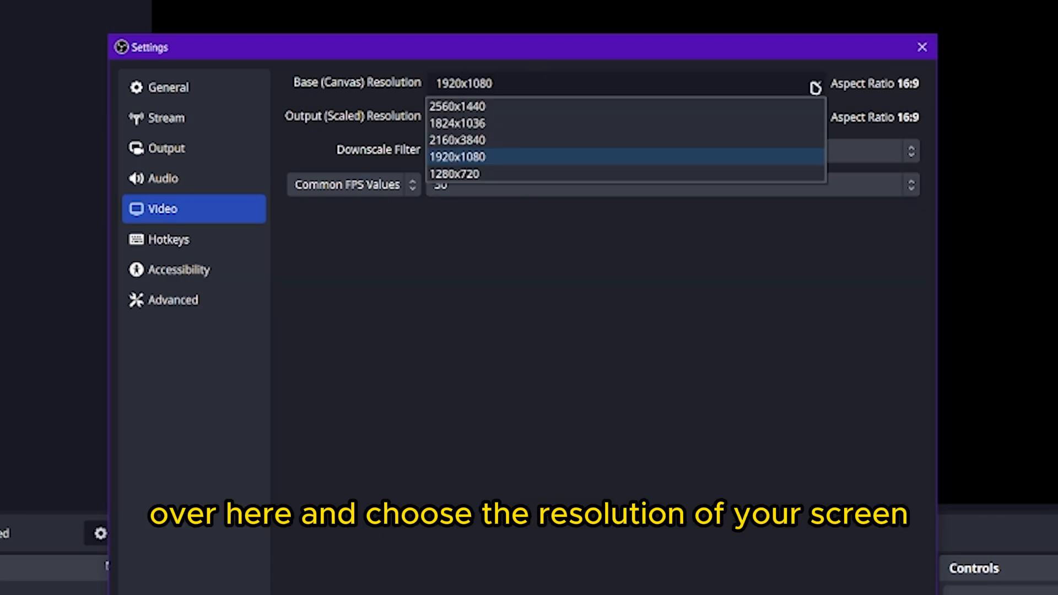
pyautogui.click(816, 85)
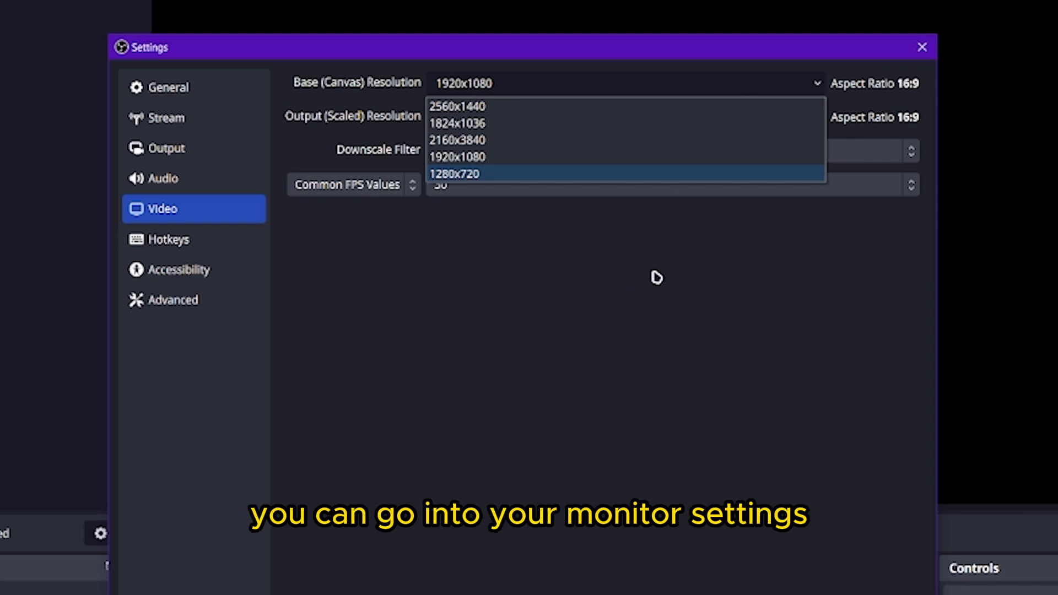
pyautogui.click(523, 106)
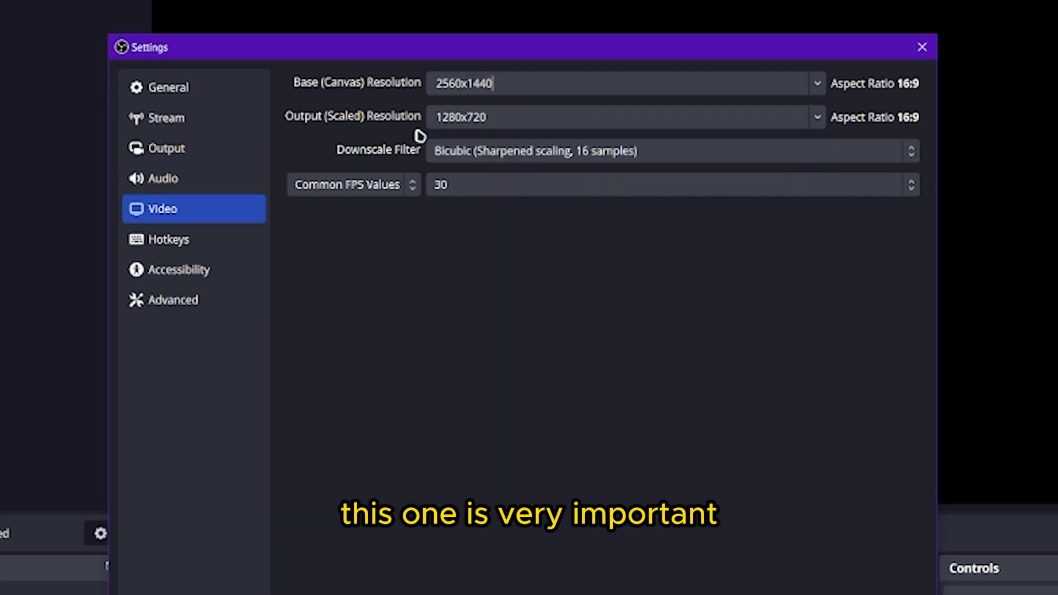
# - Try 2560x1440 and 1920x1080 as the output (scaled) resolution
pyautogui.click(819, 117)
pyautogui.click(822, 119)
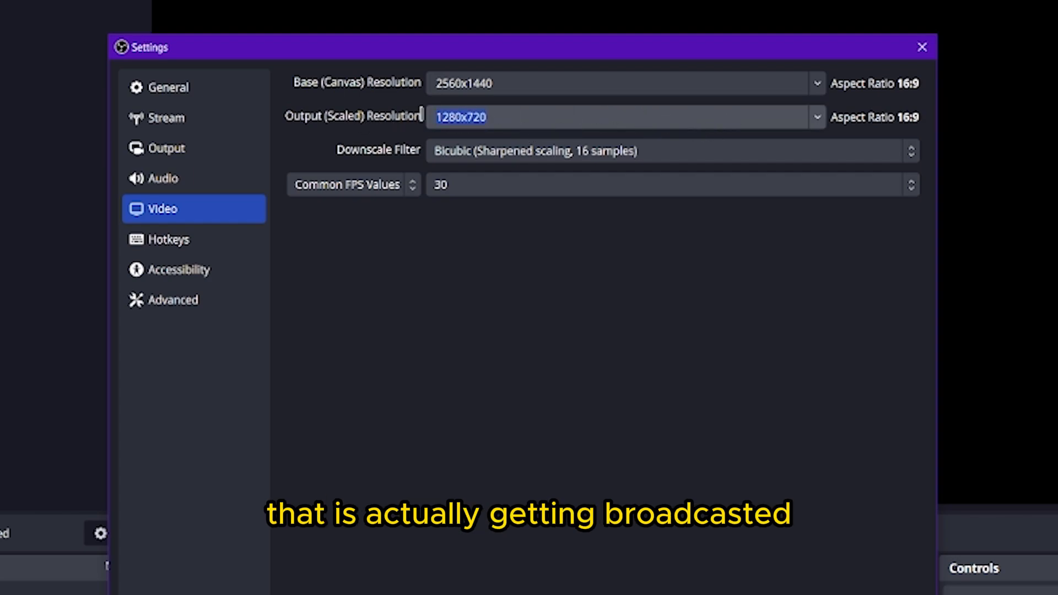
pyautogui.click(819, 117)
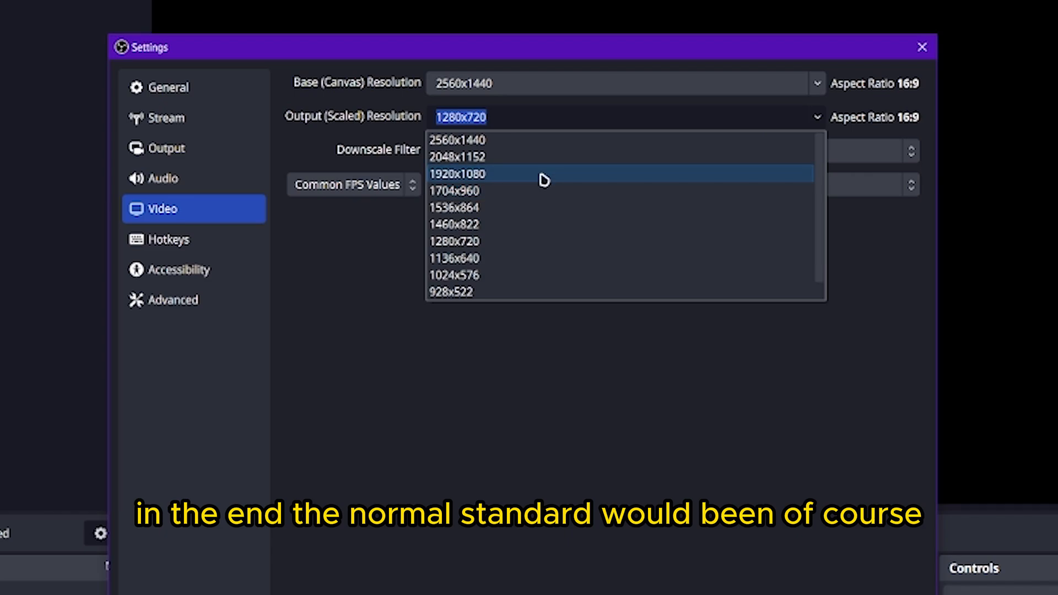
pyautogui.click(538, 139)
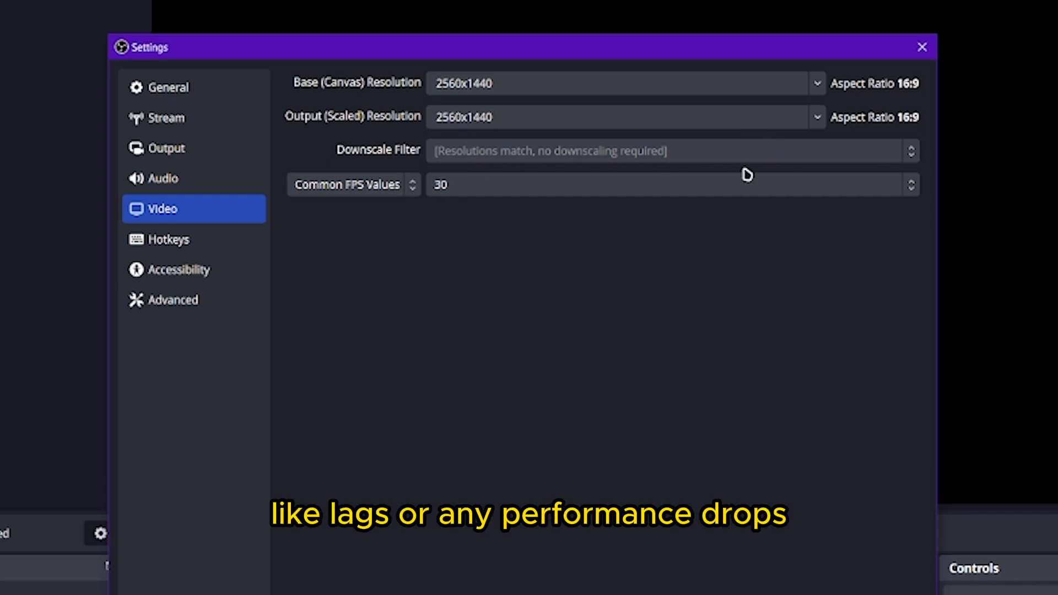
pyautogui.click(816, 117)
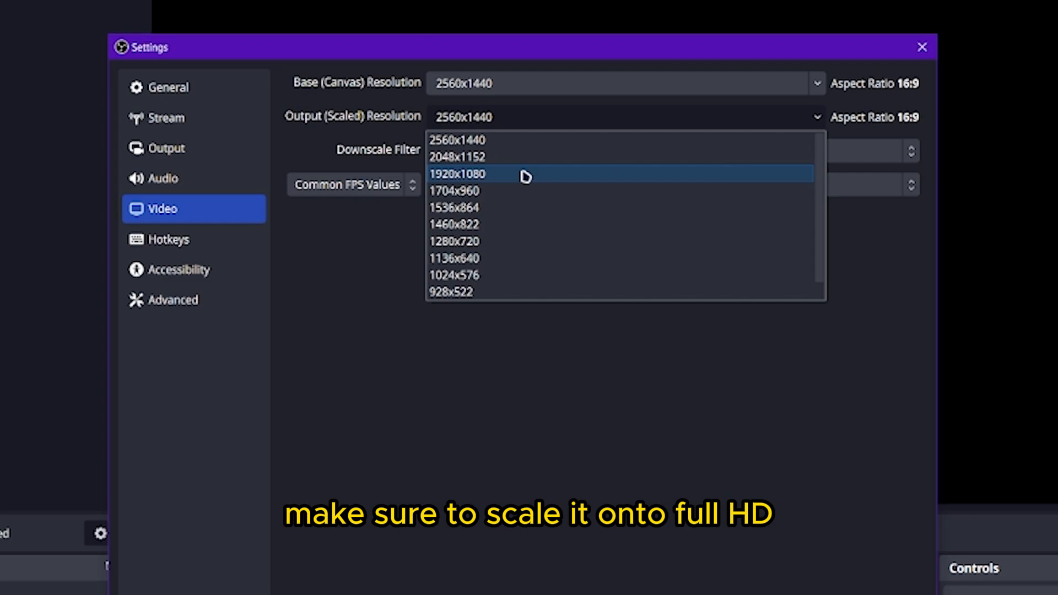
pyautogui.click(525, 175)
# - Set the output (scaled) resolution to 1280x720
pyautogui.click(820, 122)
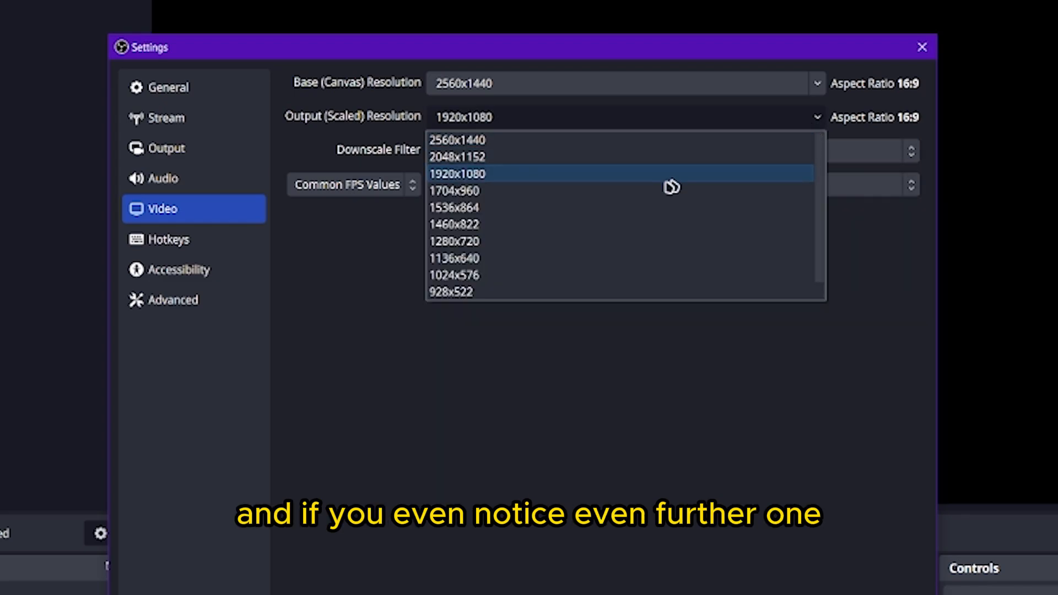
pyautogui.click(590, 246)
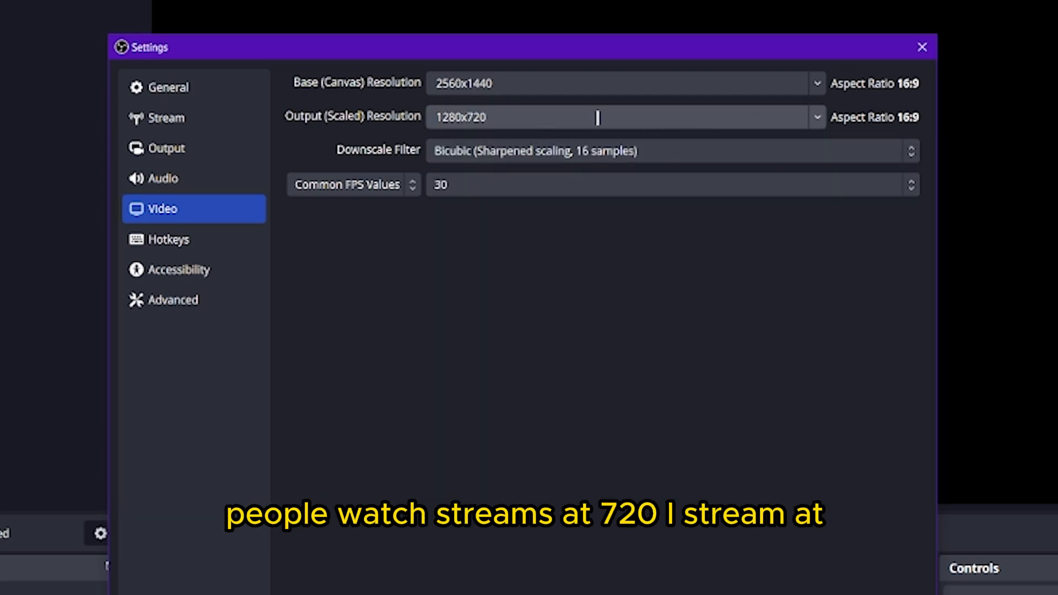
pyautogui.moveTo(598, 117); pyautogui.dragTo(351, 122)
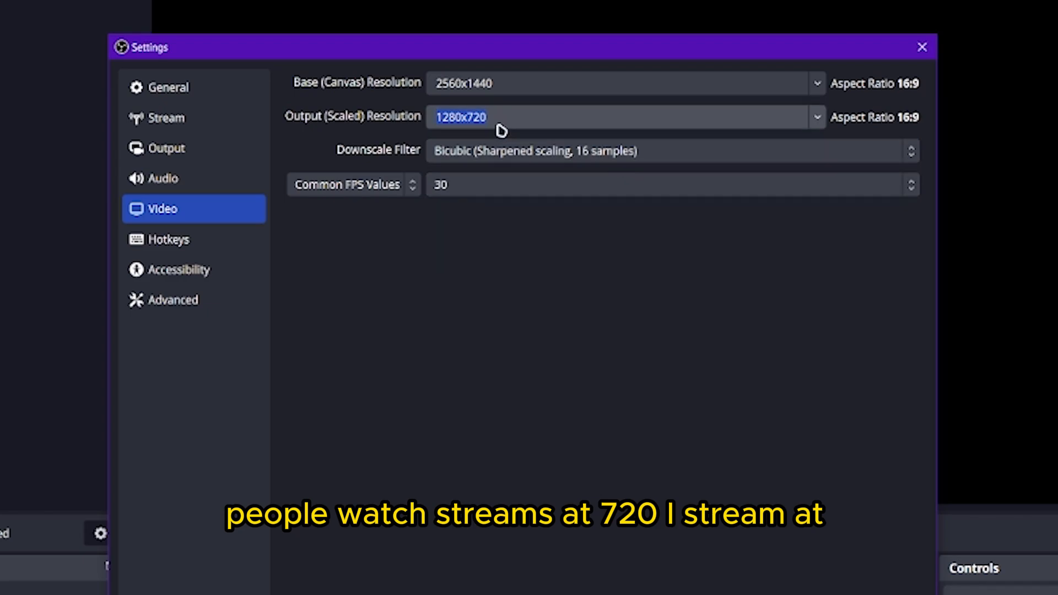
# - Lower the output (scaled) resolution to 852x480
pyautogui.moveTo(499, 127); pyautogui.dragTo(452, 117)
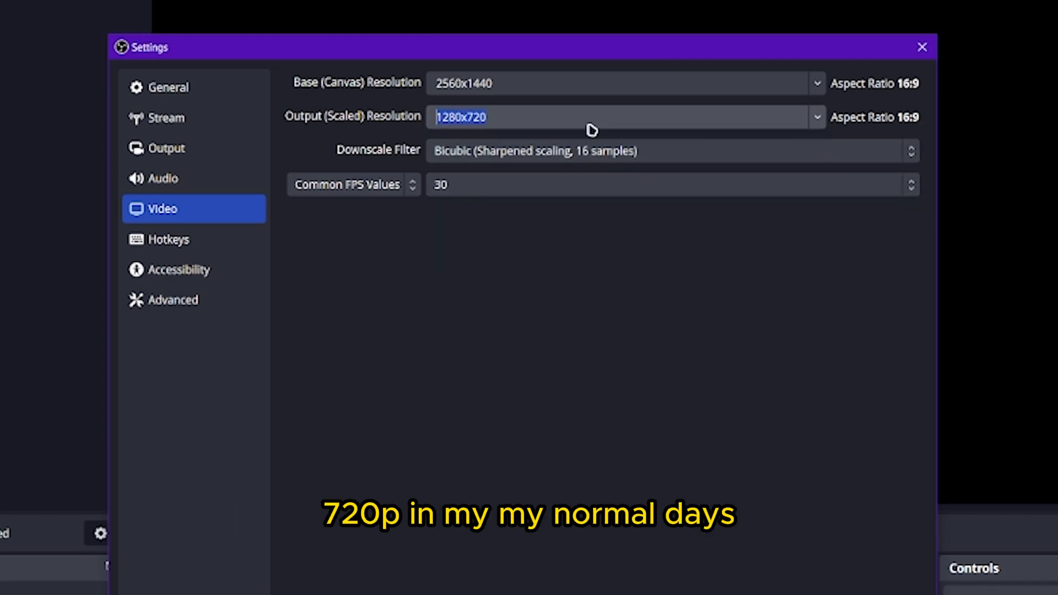
pyautogui.click(620, 112)
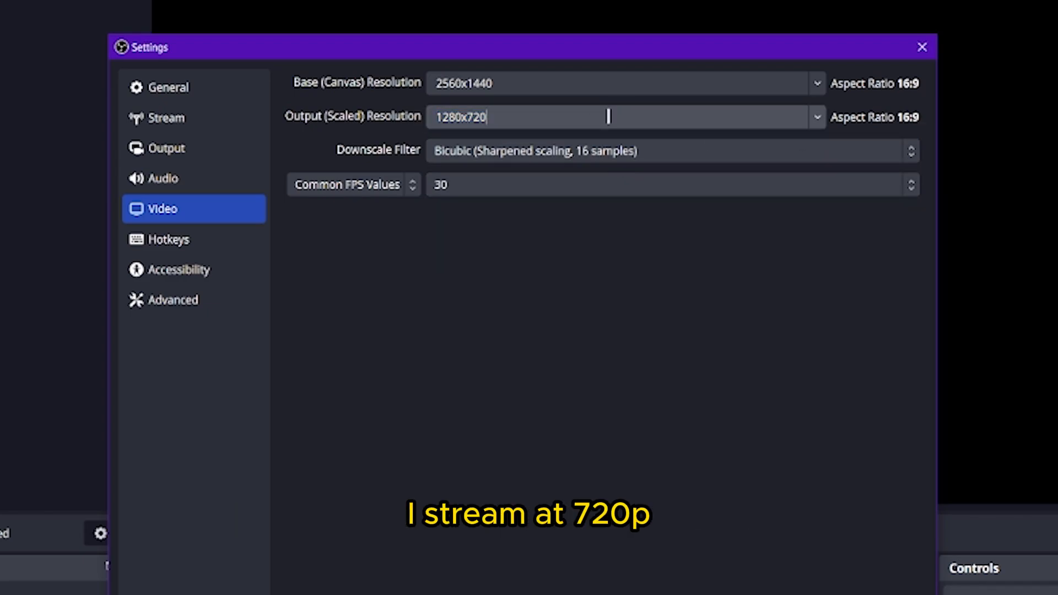
pyautogui.click(816, 119)
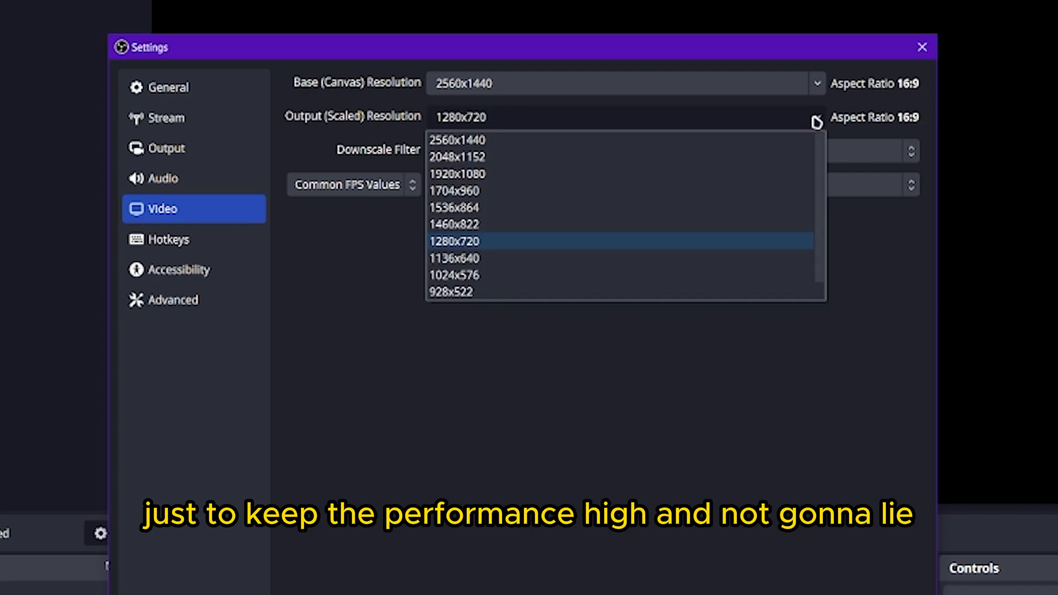
pyautogui.scroll(-1, 610, 281)
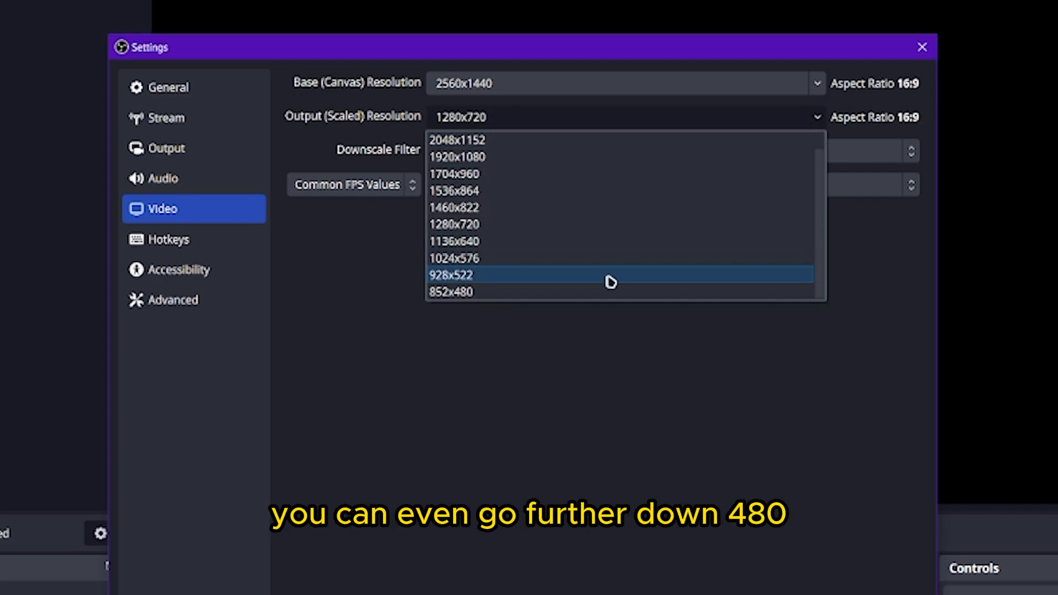
pyautogui.click(605, 294)
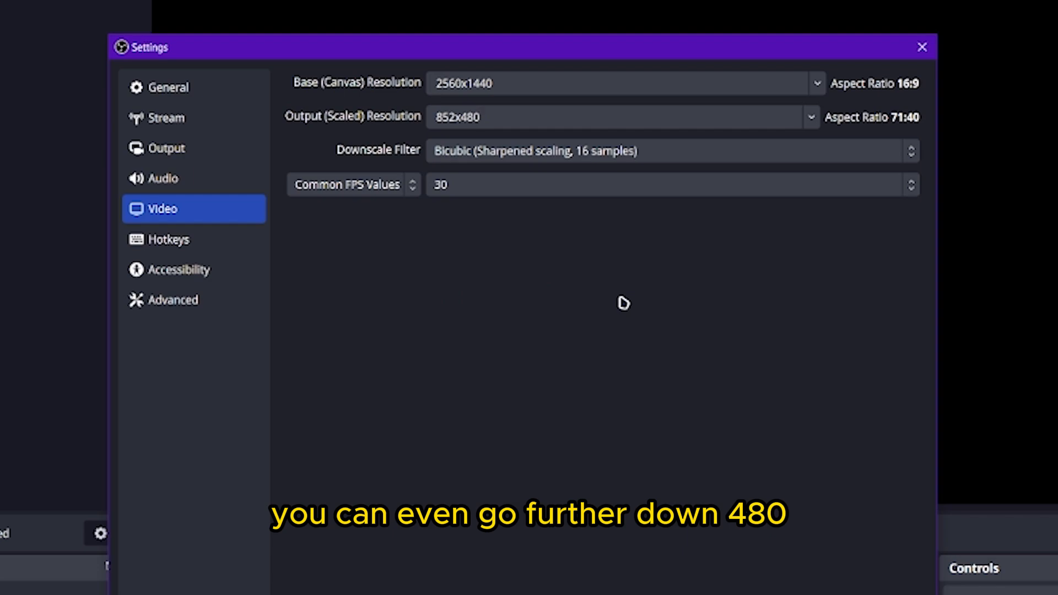
pyautogui.moveTo(521, 116); pyautogui.dragTo(371, 116)
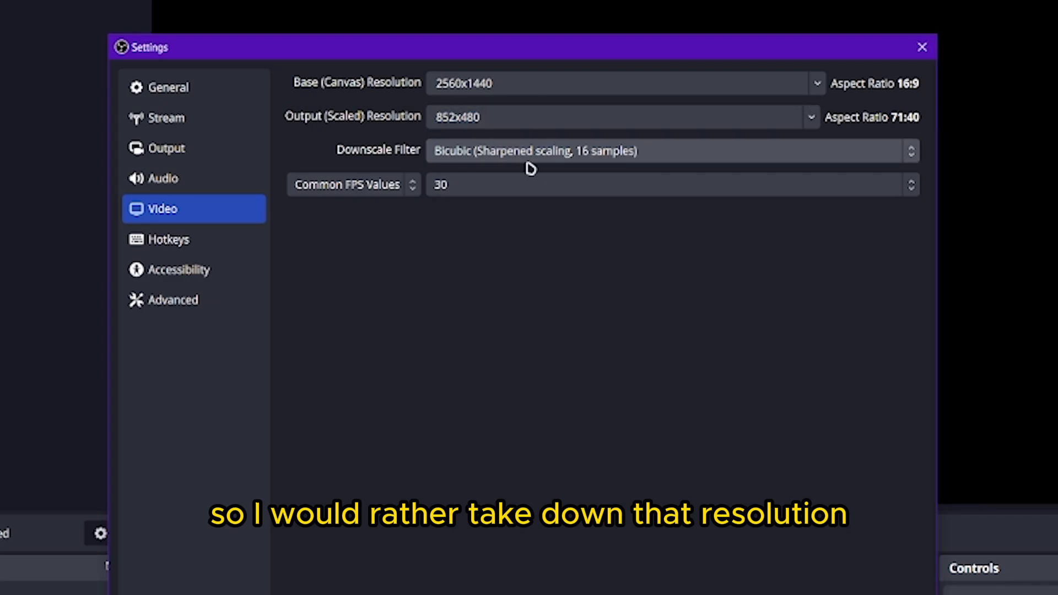
# - Try 60 and 30 as the common FPS value for the video output
pyautogui.click(507, 193)
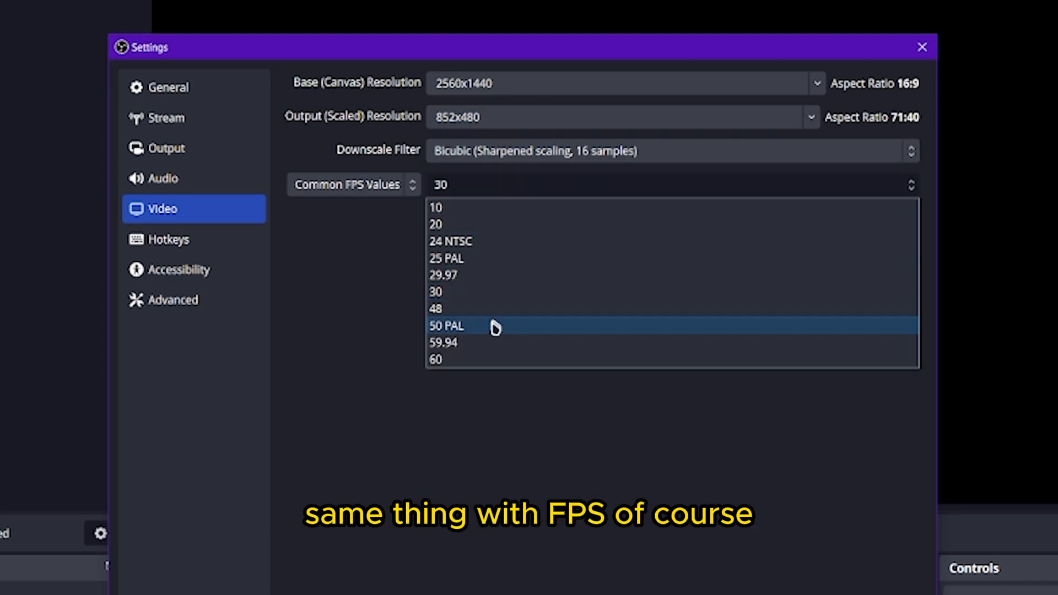
pyautogui.click(487, 365)
pyautogui.click(482, 185)
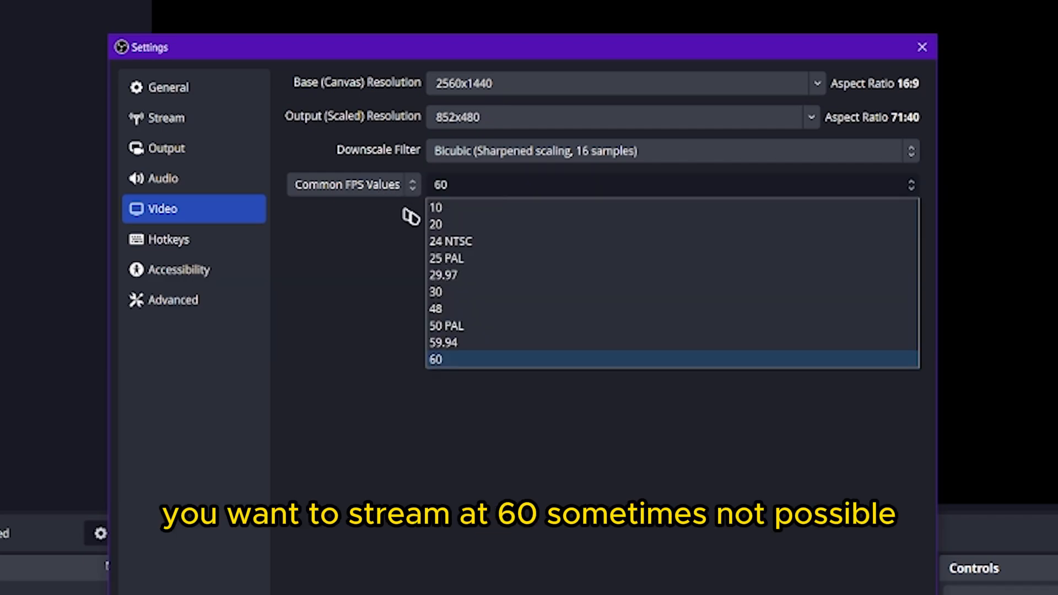
pyautogui.click(508, 291)
# - Set the common FPS value to 20 and close the settings
pyautogui.click(546, 183)
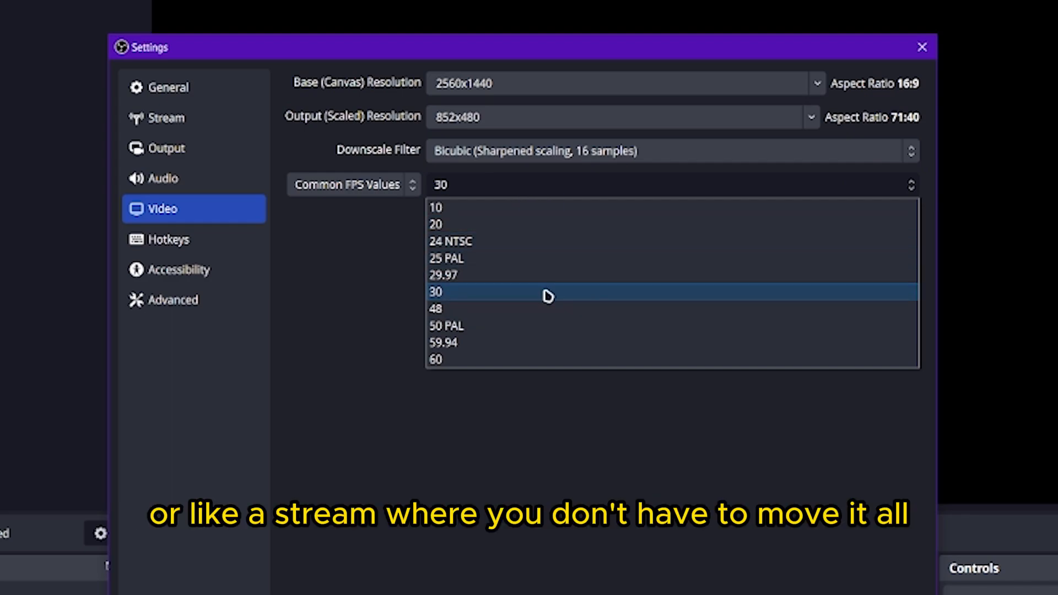
pyautogui.click(542, 227)
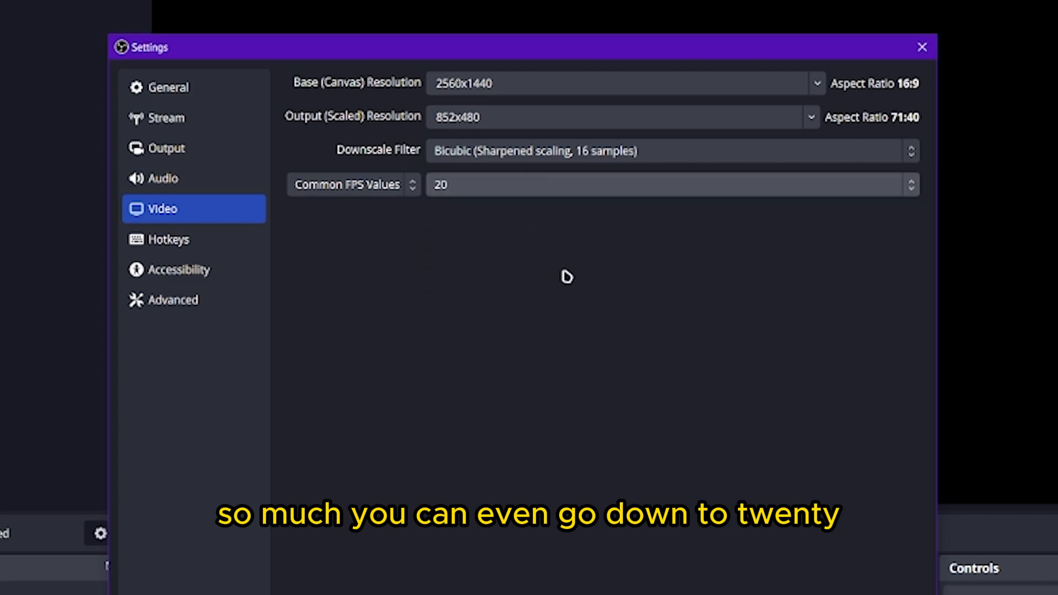
pyautogui.click(507, 182)
pyautogui.press('Escape')
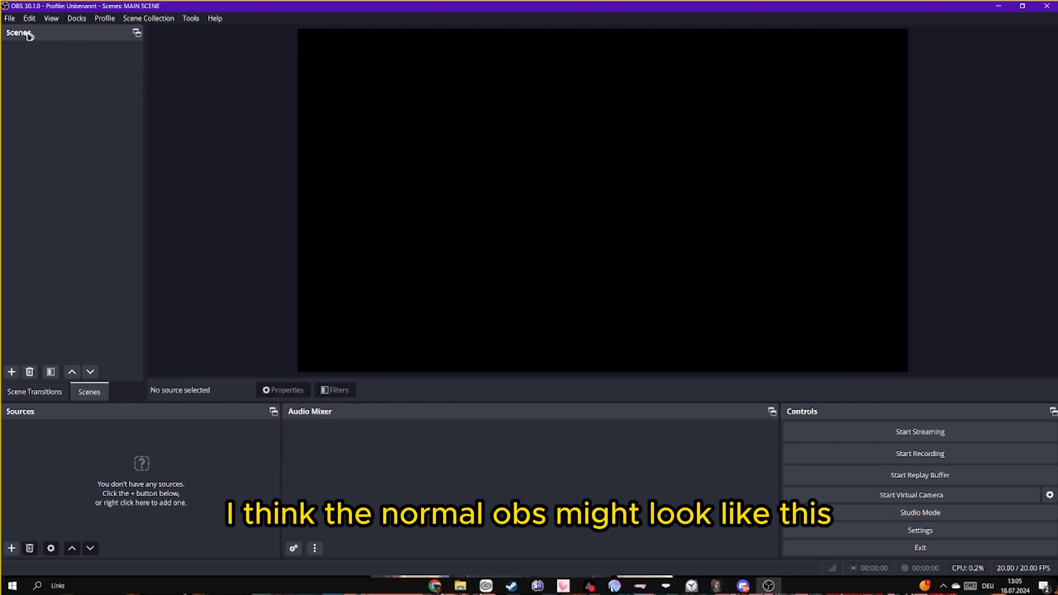
# - Try stacking the Scenes dock above the Scene Transitions dock and regroup both docks as tabs
pyautogui.moveTo(18, 34); pyautogui.dragTo(26, 487)
pyautogui.moveTo(62, 408); pyautogui.dragTo(56, 83)
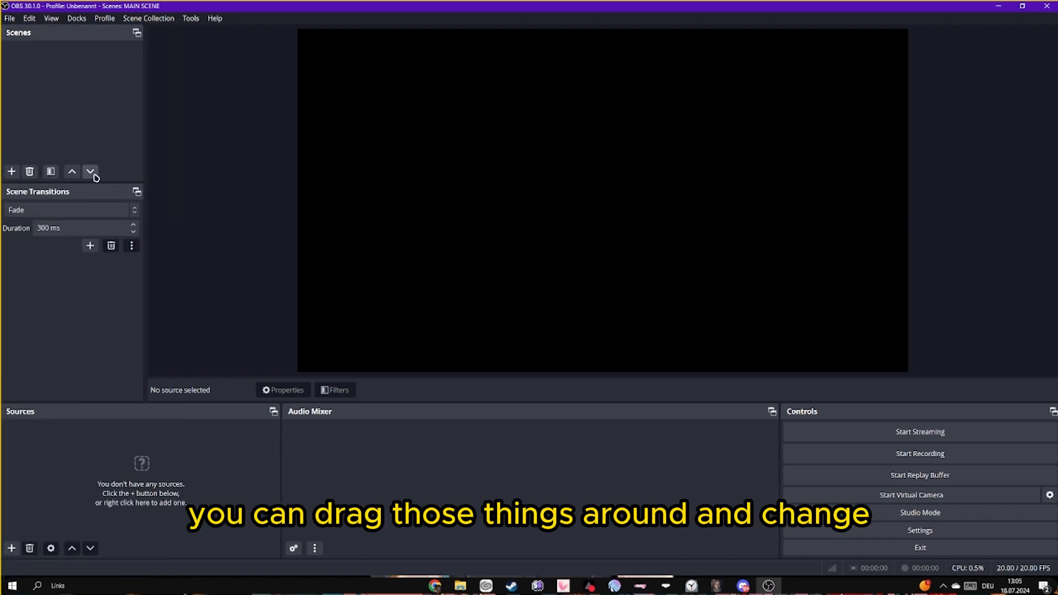
pyautogui.moveTo(39, 195); pyautogui.dragTo(85, 397)
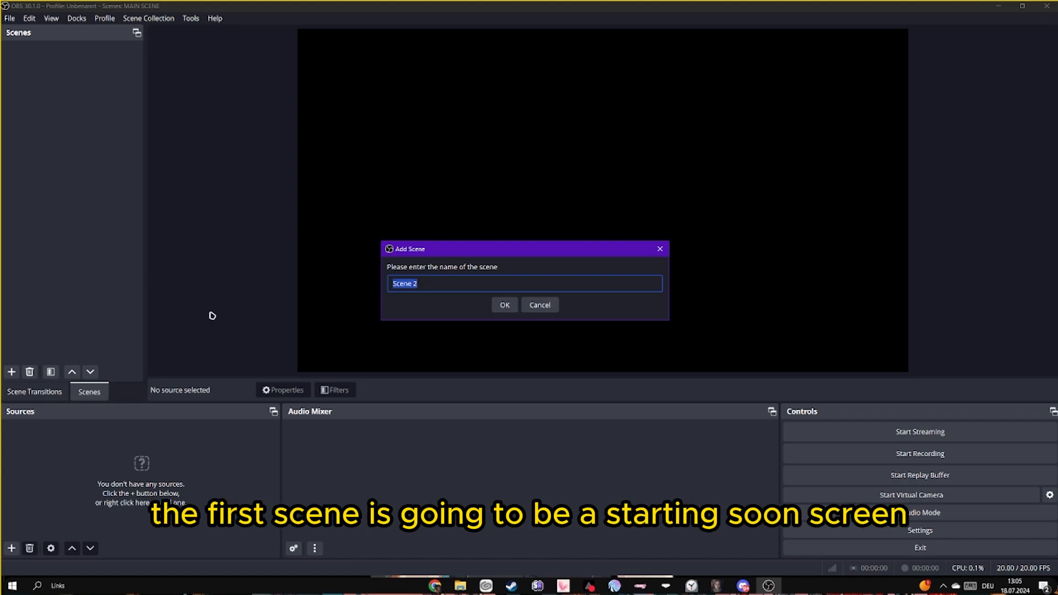
# - Add two scenes named "Starting Soon" and "Just Chatting Screen"
pyautogui.write('Starting Soon')
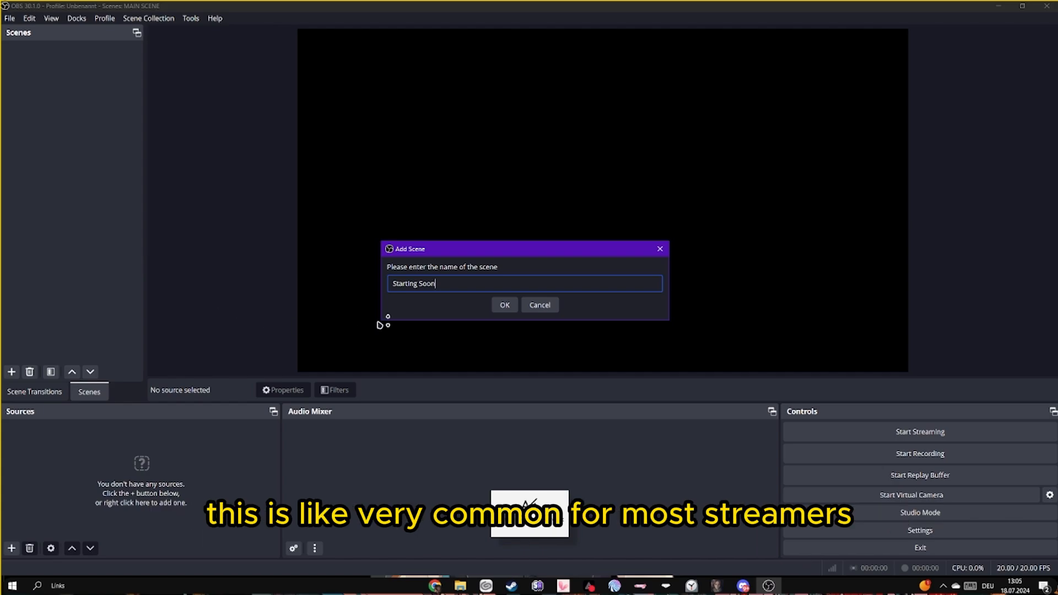
pyautogui.click(499, 306)
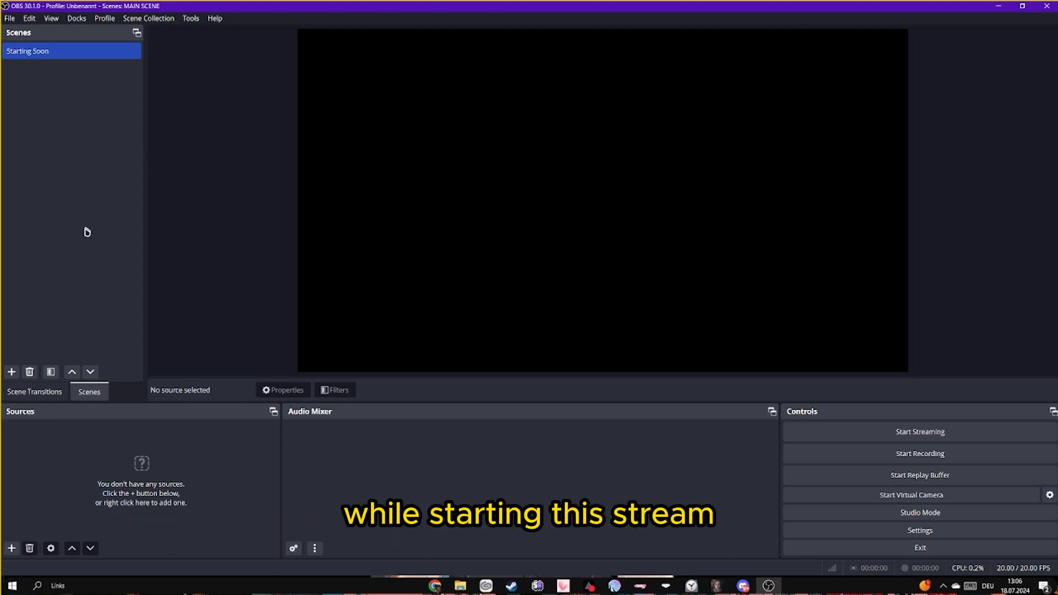
pyautogui.click(11, 372)
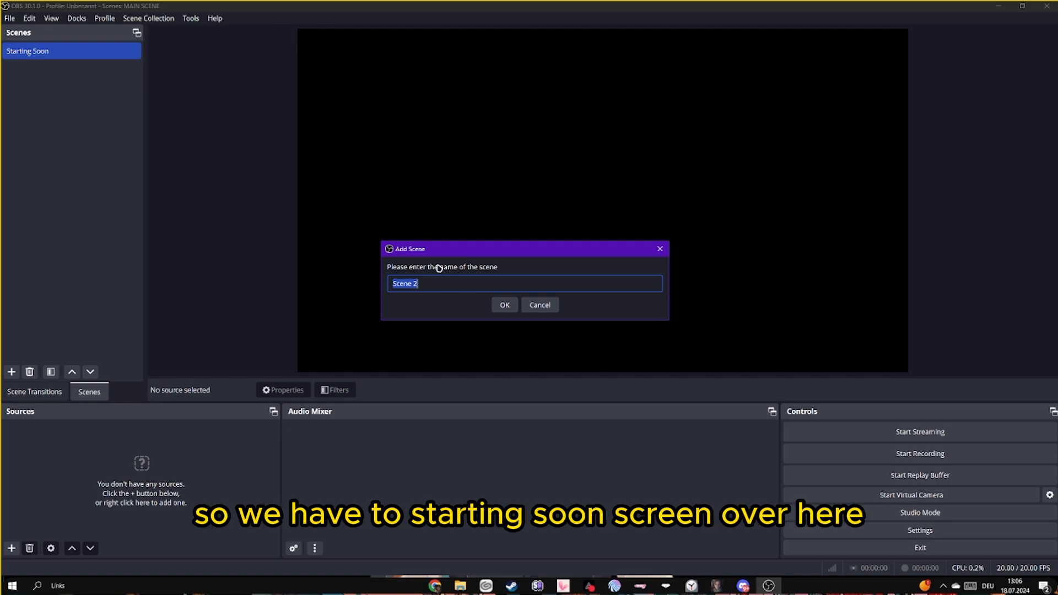
pyautogui.press('BackSpace')
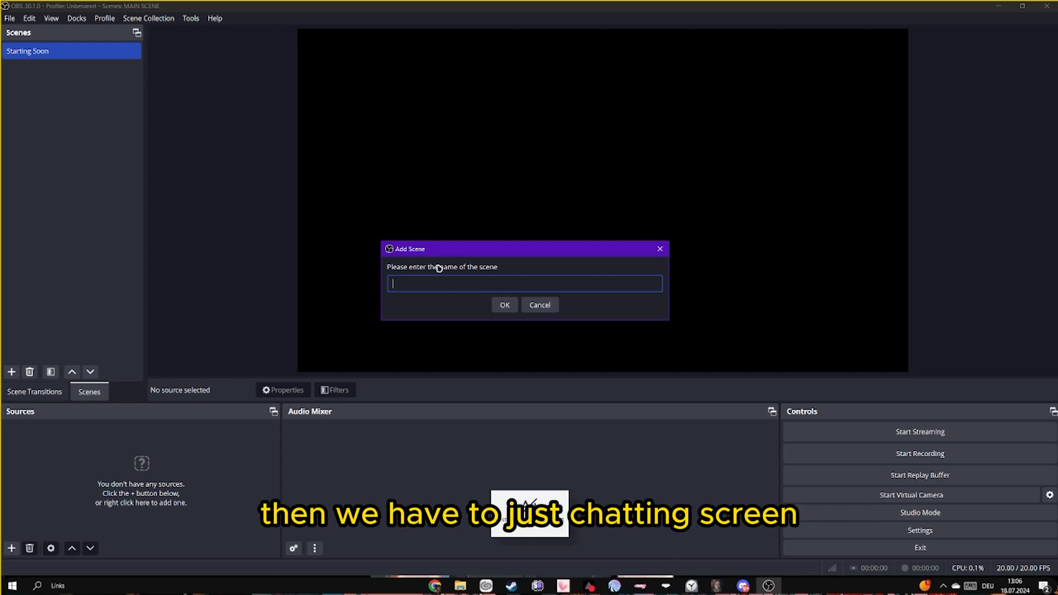
pyautogui.write('J')
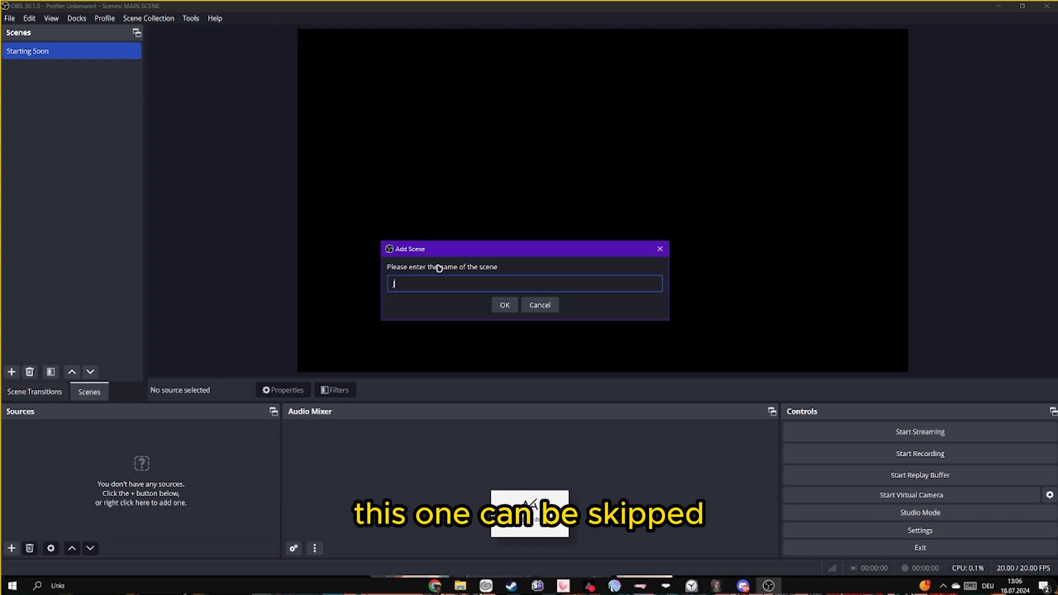
pyautogui.write('ust Chat')
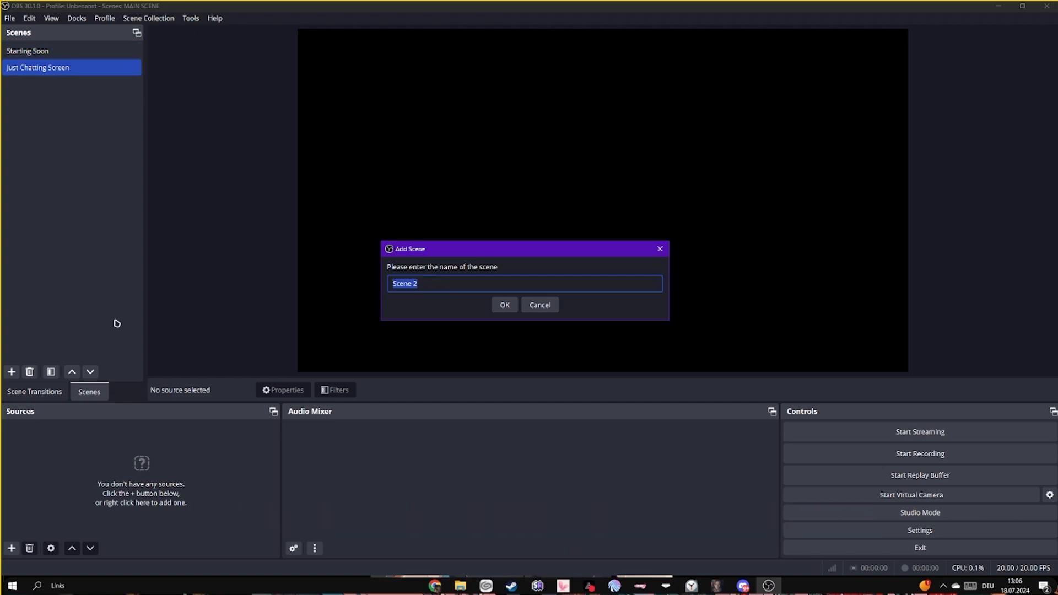
# - Add two more scenes named "Main Scene" and "Ending Soon Screen"
pyautogui.write('Main S')
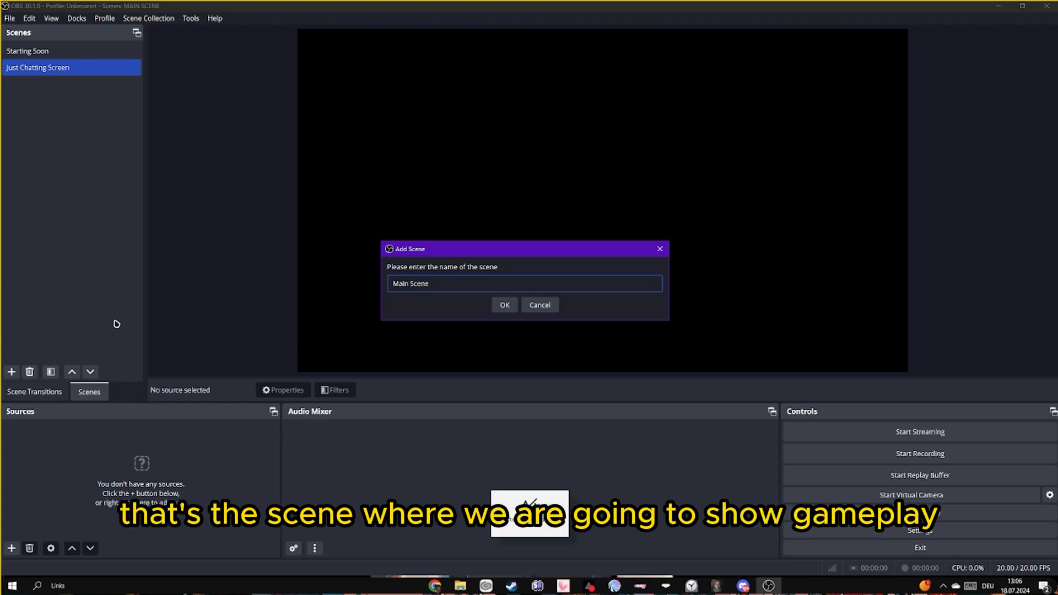
pyautogui.click(504, 305)
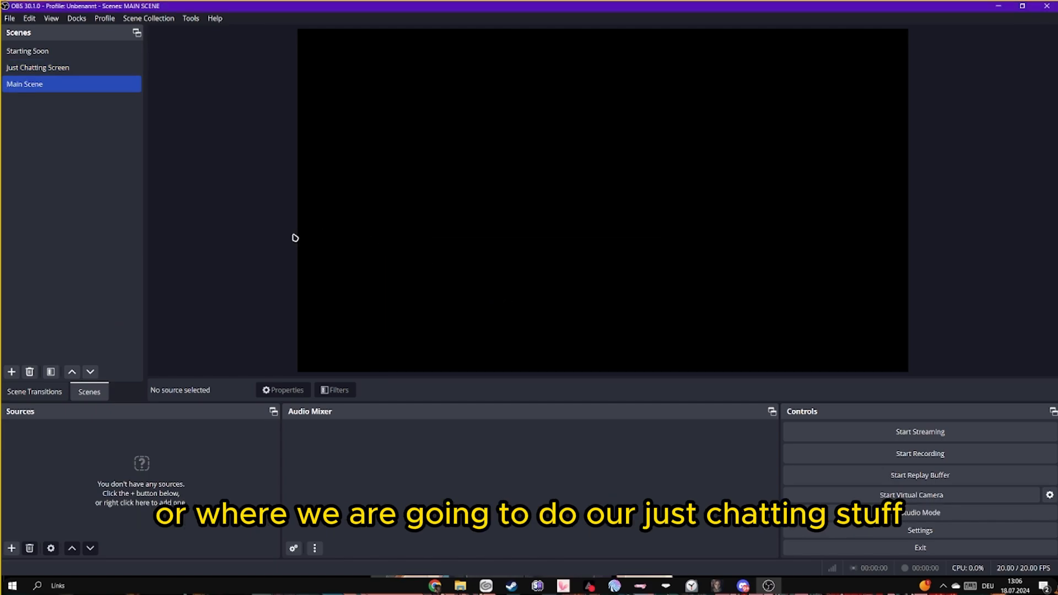
pyautogui.click(16, 372)
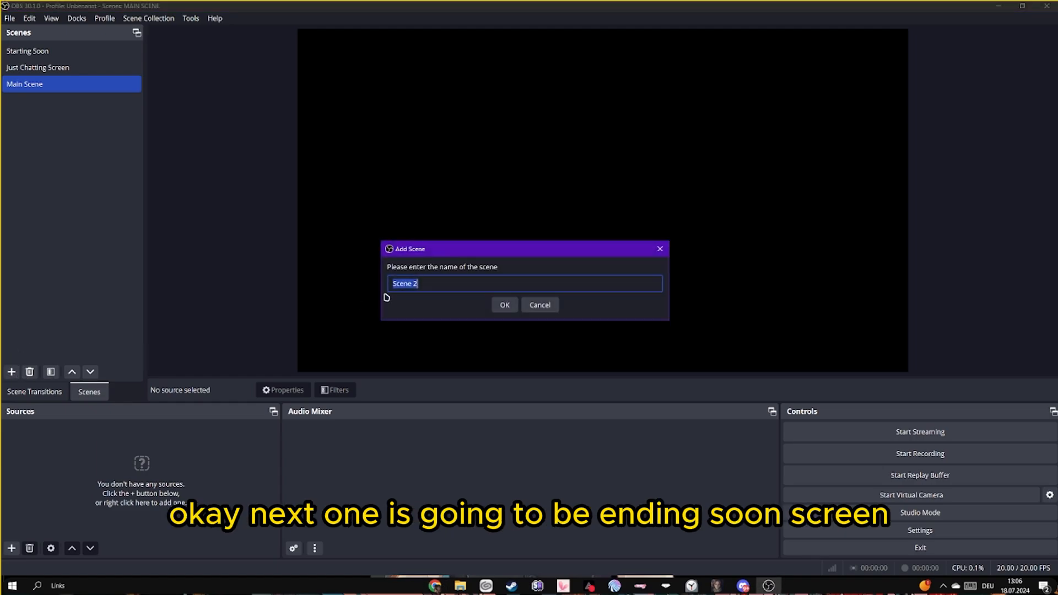
pyautogui.write('Ending Soon Scre')
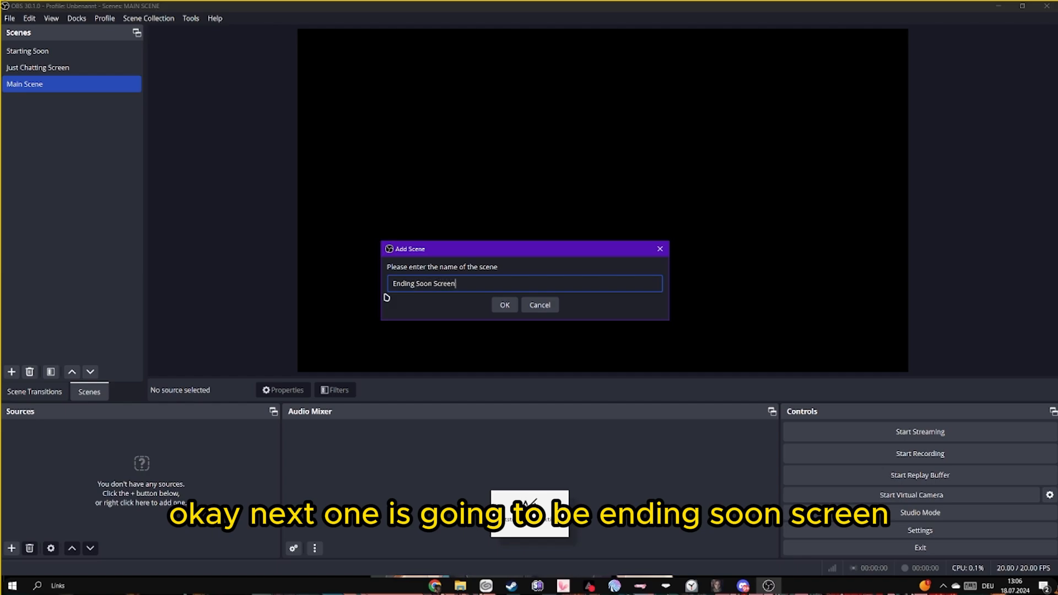
pyautogui.click(499, 307)
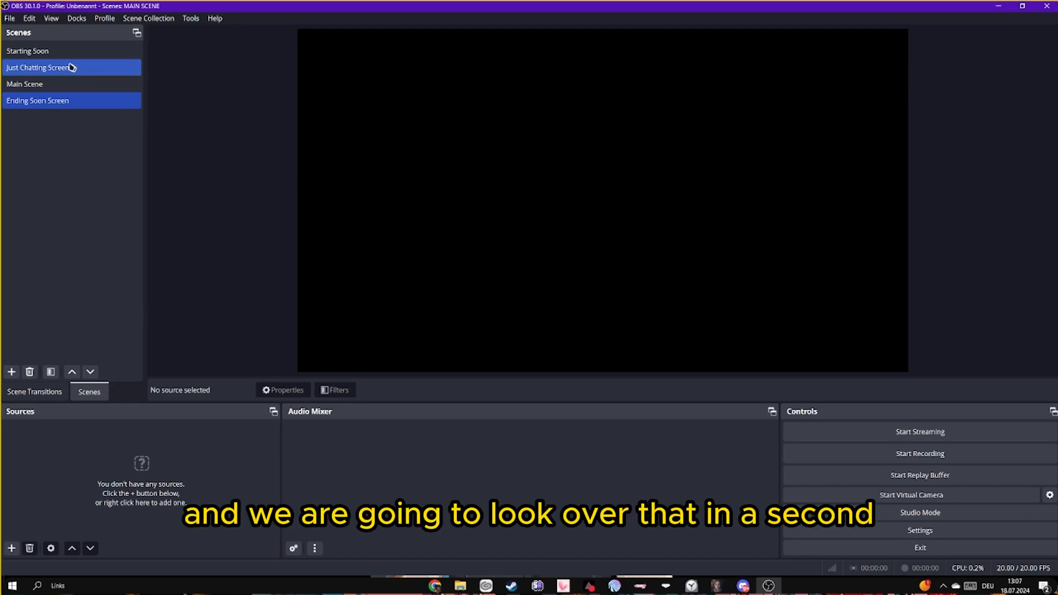
# - Add a new media source named "Starting Soon Screen" to the Starting Soon scene
pyautogui.click(33, 50)
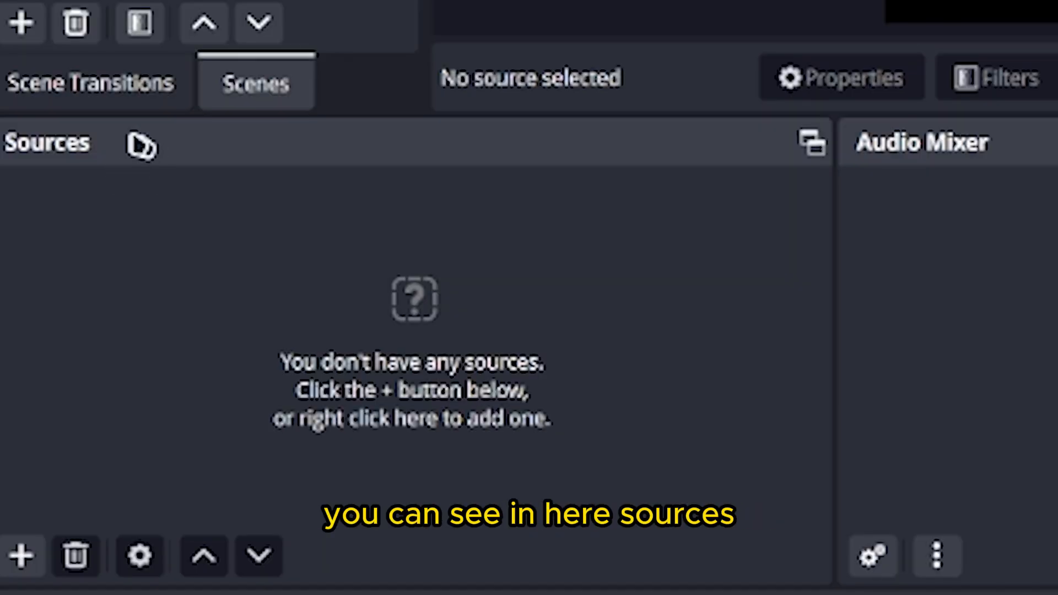
pyautogui.click(23, 556)
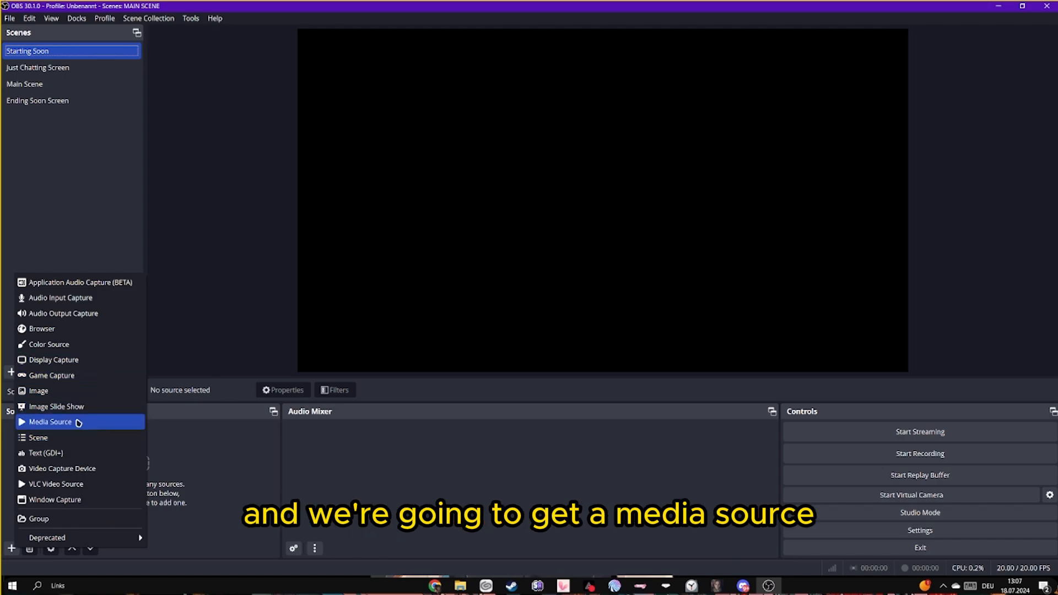
pyautogui.click(79, 426)
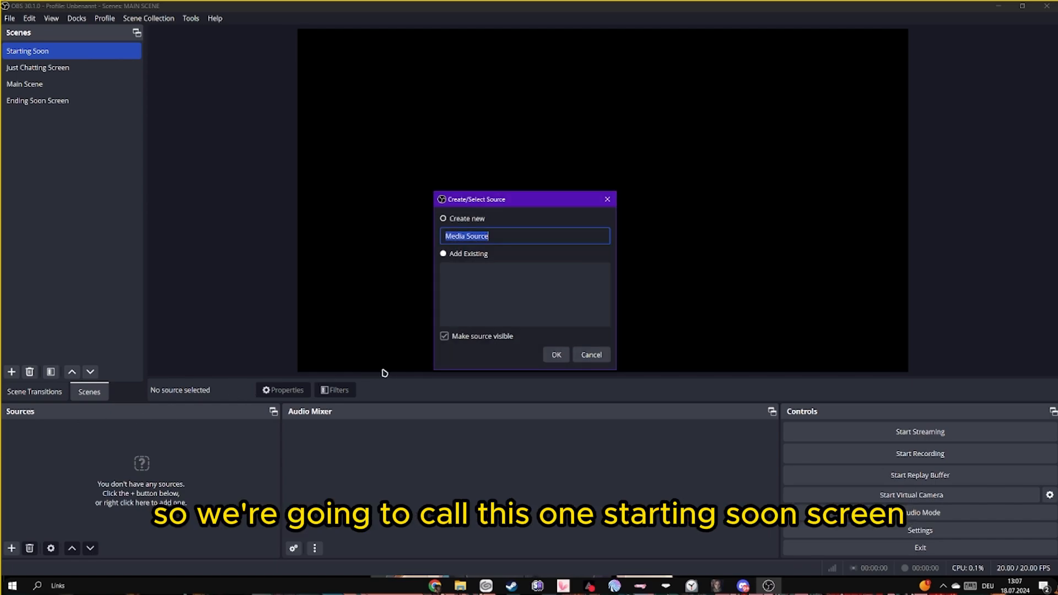
pyautogui.write('Starting')
pyautogui.press('Return')
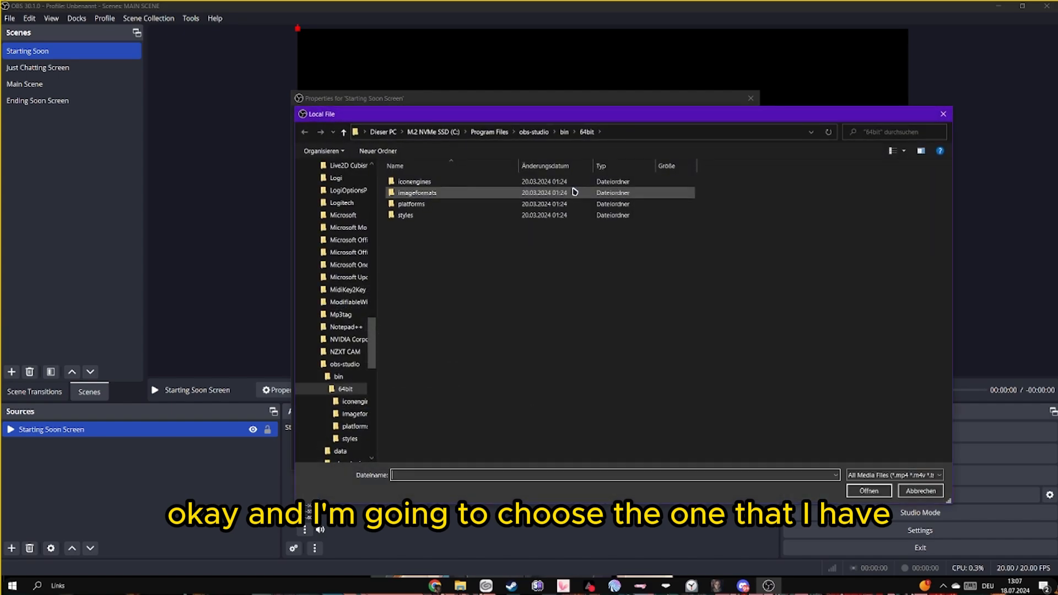
# - Load Starting Soon Screen.mp4 from the Shizu Emotes folder as the source's local file and enable looping
pyautogui.scroll(6, 353, 215)
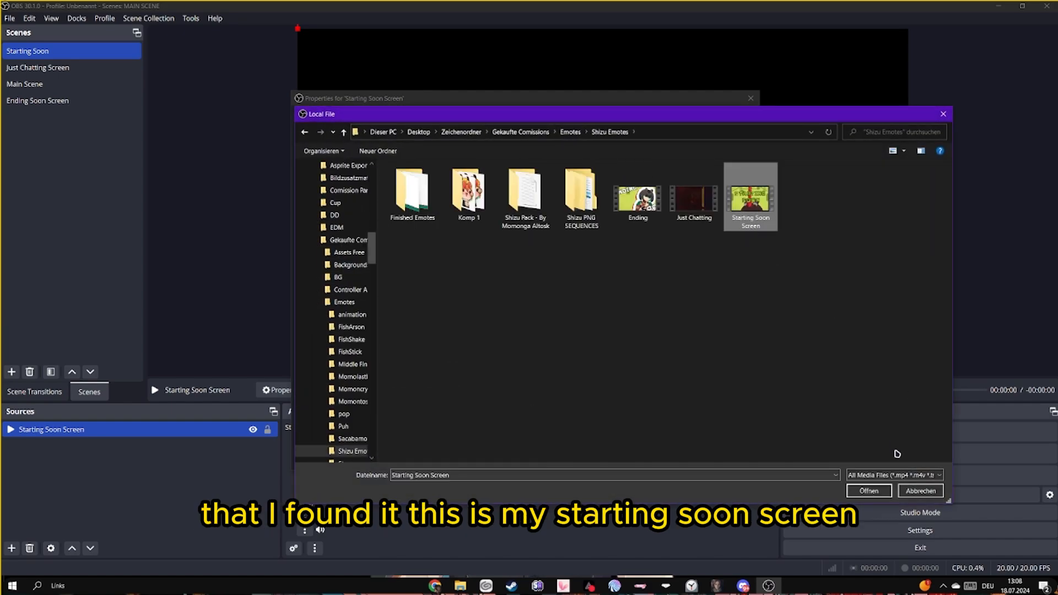
pyautogui.click(869, 490)
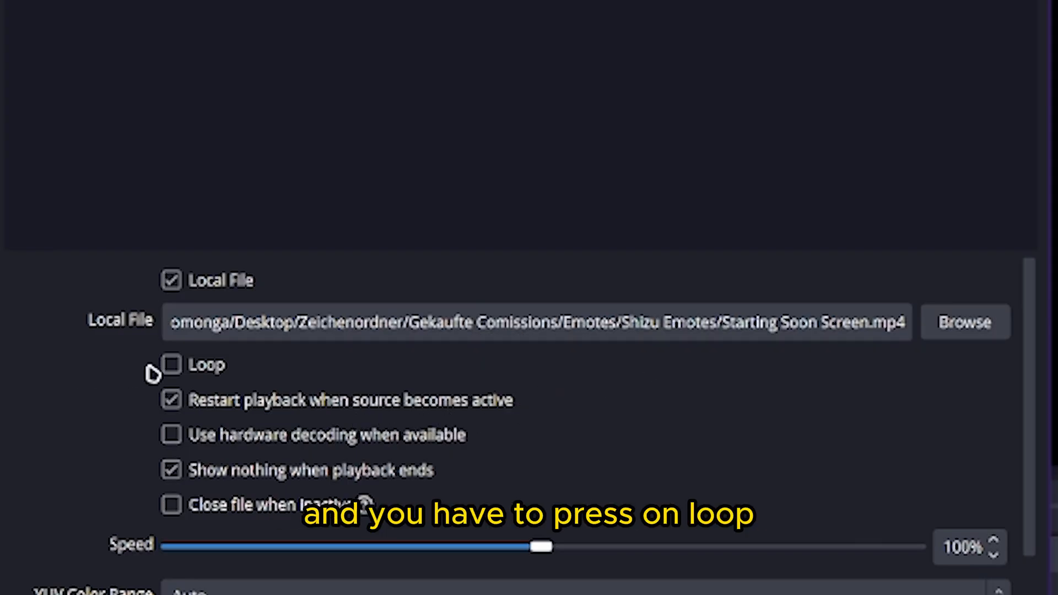
pyautogui.click(171, 364)
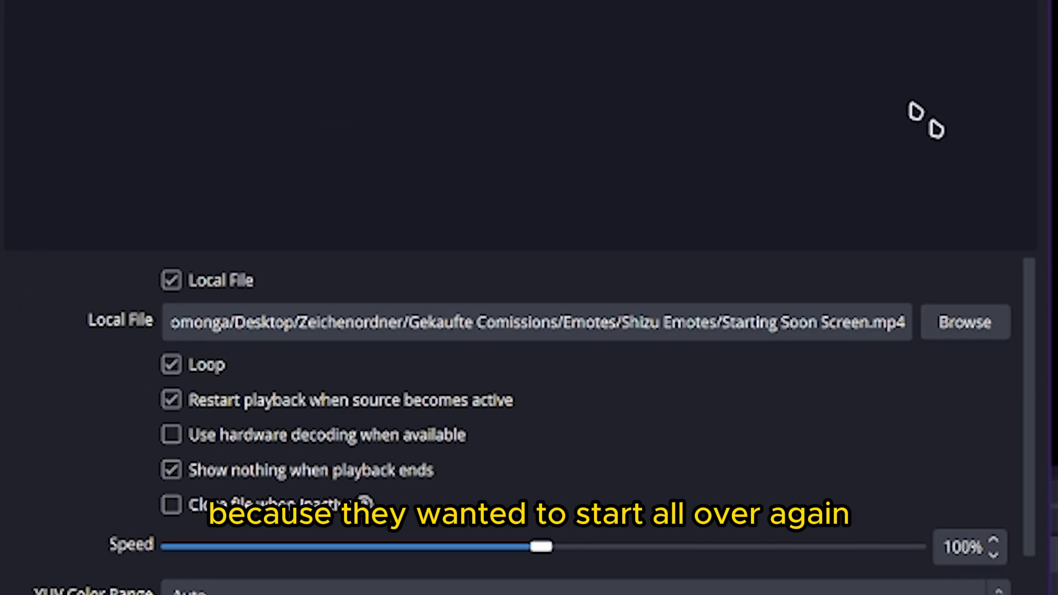
pyautogui.scroll(-2, 814, 430)
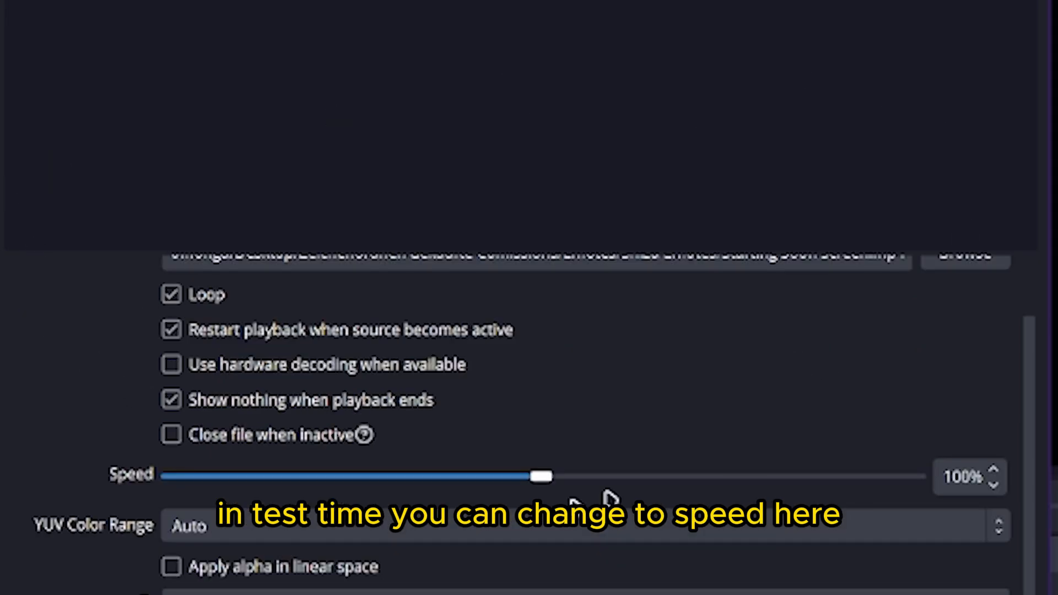
pyautogui.scroll(2, 704, 427)
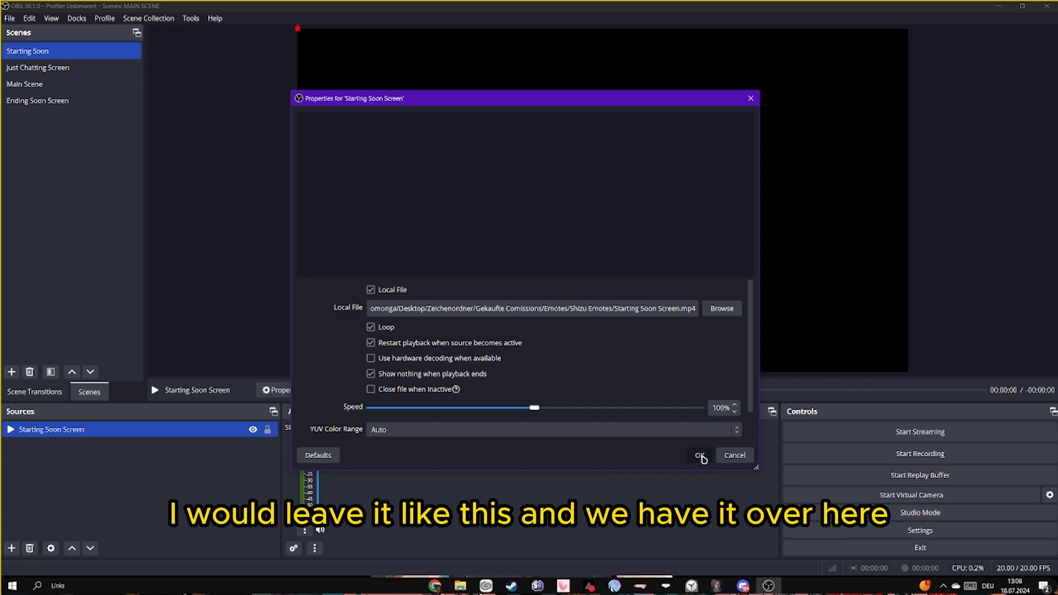
pyautogui.click(704, 455)
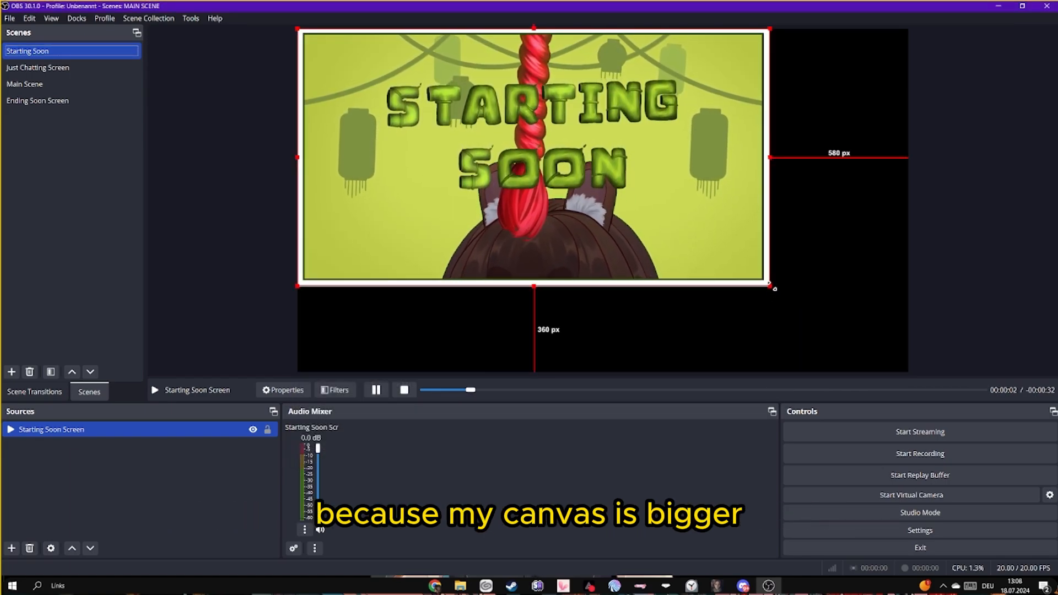
# - Enlarge the Starting Soon Screen source to fill the whole canvas and deselect it
pyautogui.moveTo(771, 285); pyautogui.dragTo(861, 352)
pyautogui.click(265, 458)
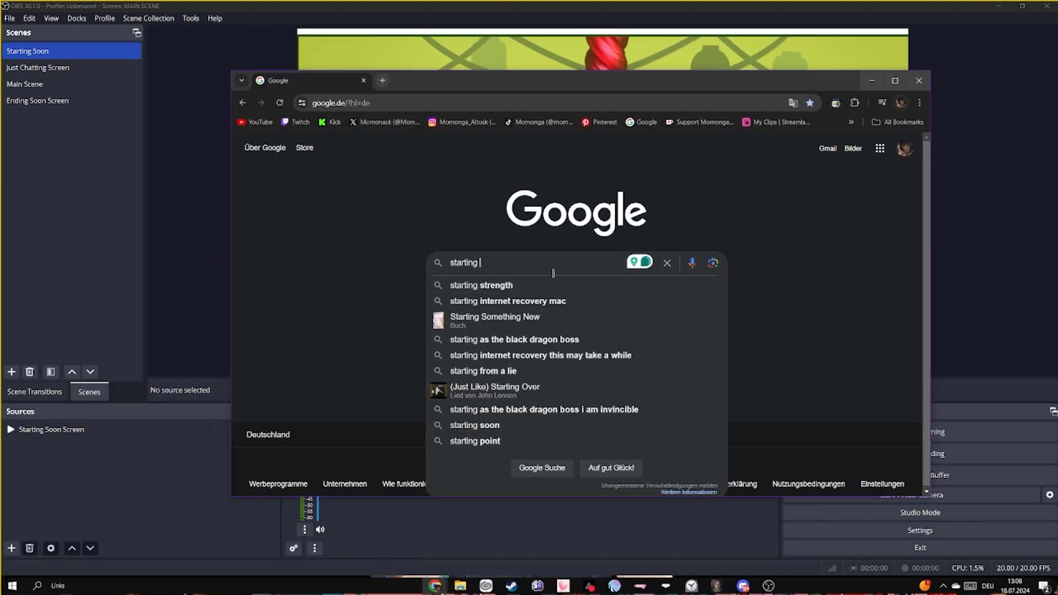
# - Search Google for "starting soon screen free" and look through the web results for downloadable screens
pyautogui.write('soo')
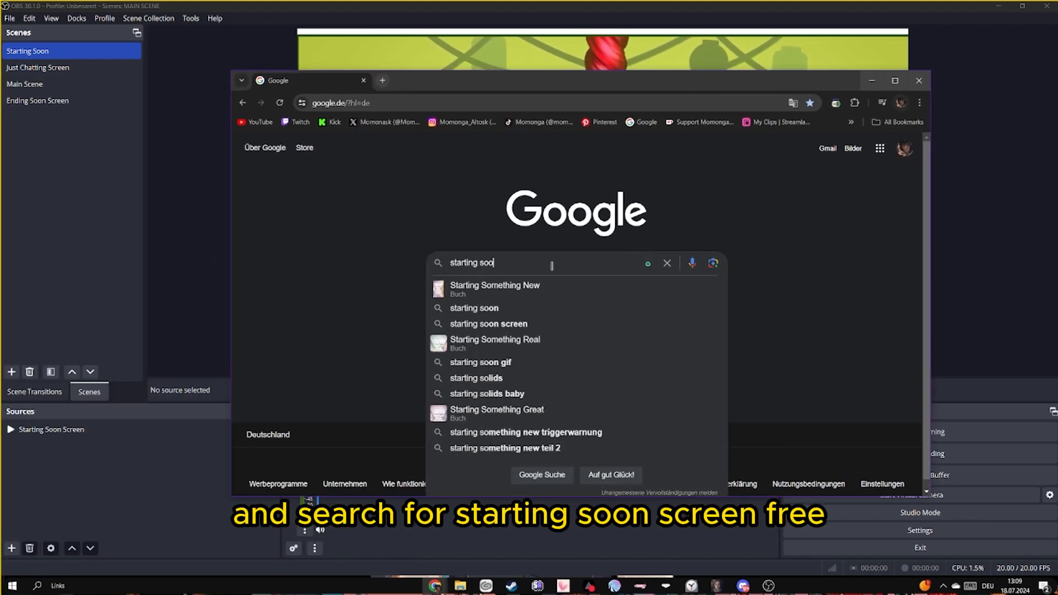
pyautogui.write('n screen ')
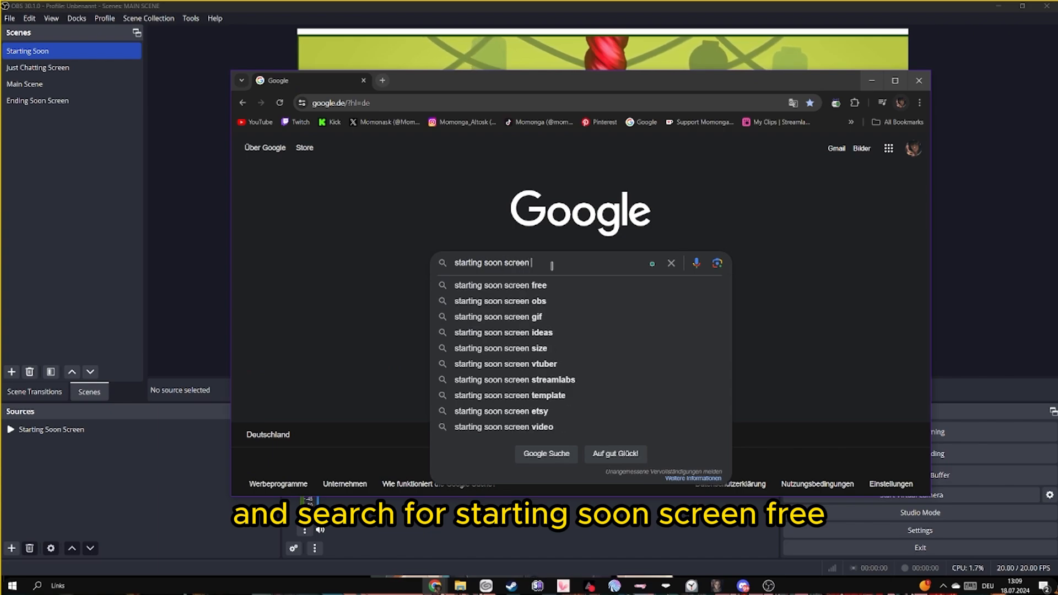
pyautogui.write('free')
pyautogui.press('Return')
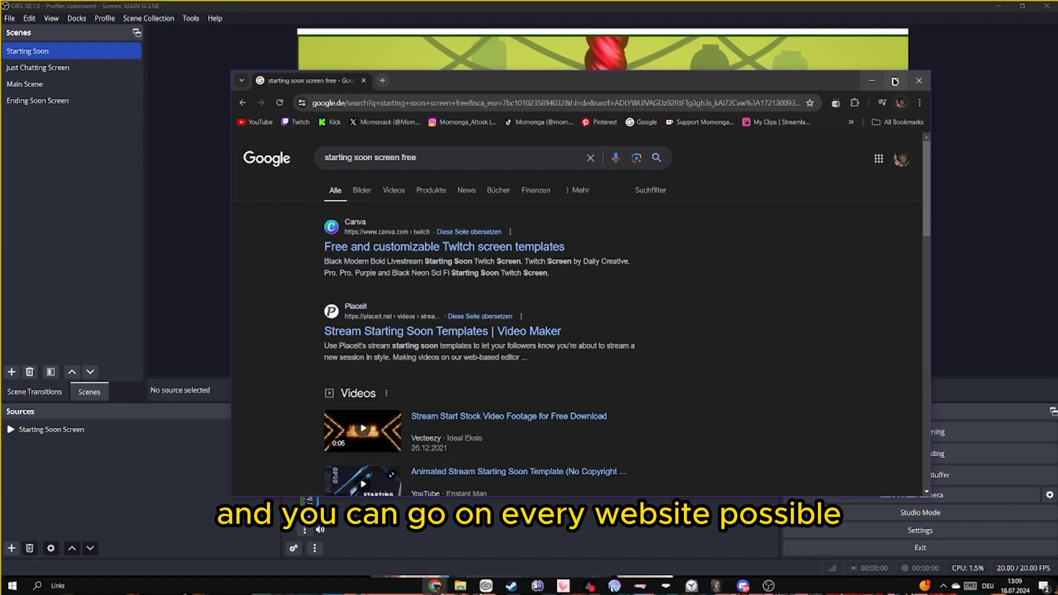
pyautogui.click(895, 81)
pyautogui.scroll(-6, 732, 253)
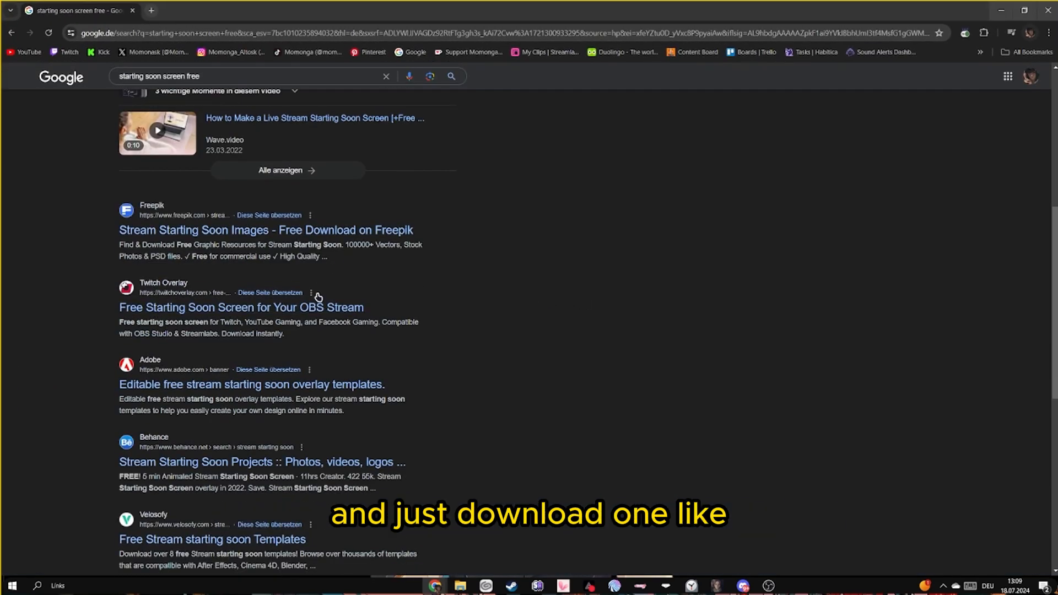
pyautogui.scroll(1, 317, 301)
pyautogui.scroll(5, 320, 303)
# - Browse the image results for free starting soon screens and open the pink "Getting Ready" design
pyautogui.click(156, 117)
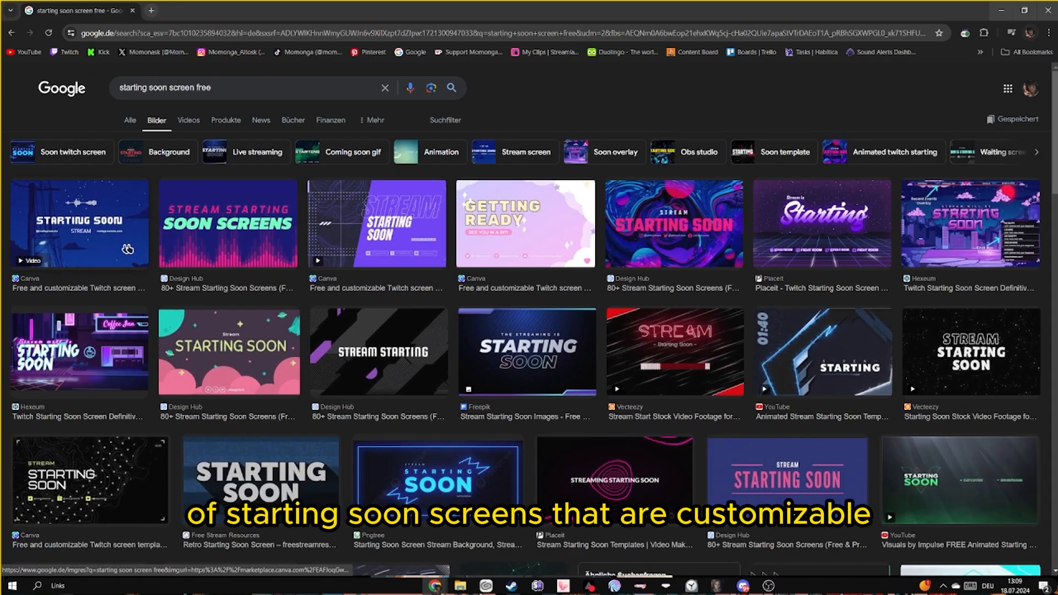
pyautogui.scroll(-3, 317, 327)
pyautogui.scroll(3, 317, 327)
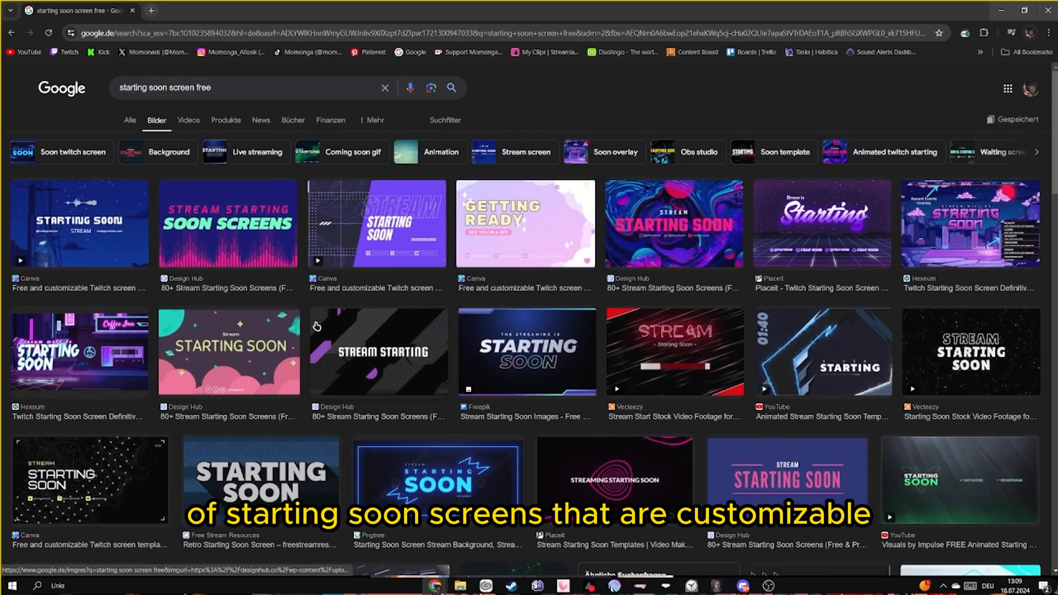
pyautogui.click(128, 122)
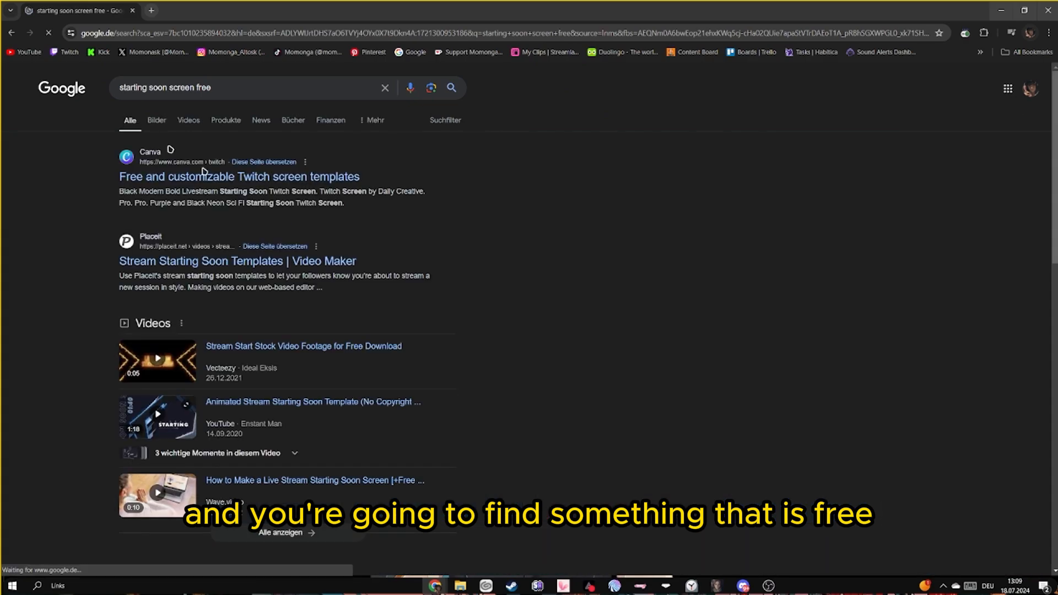
pyautogui.click(157, 120)
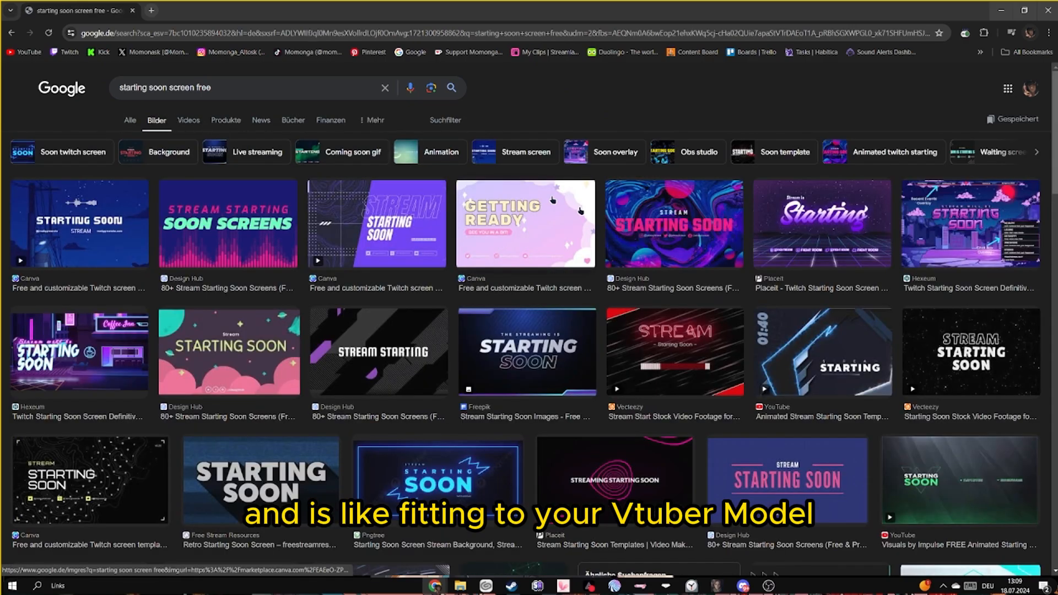
pyautogui.click(516, 207)
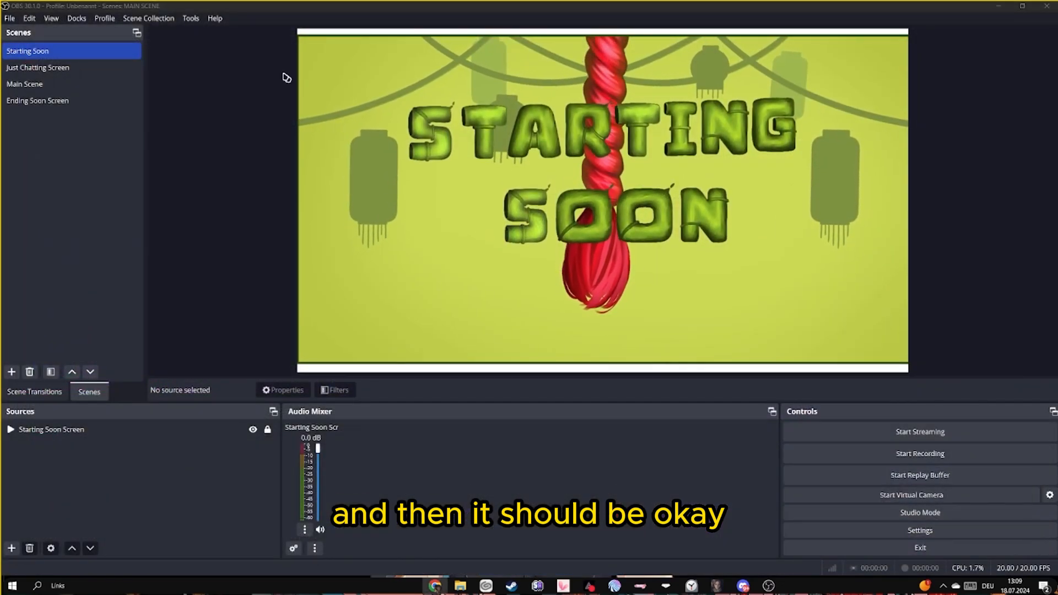
# - Add a new browser source to the Starting Soon scene with a width of 1920 and a height of 1080
pyautogui.click(11, 548)
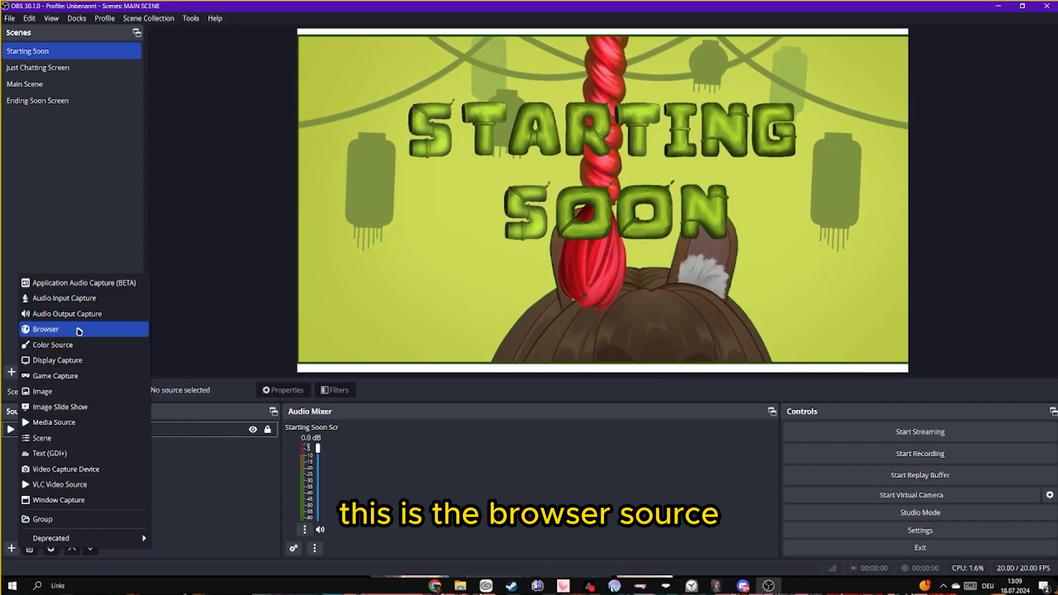
pyautogui.click(197, 333)
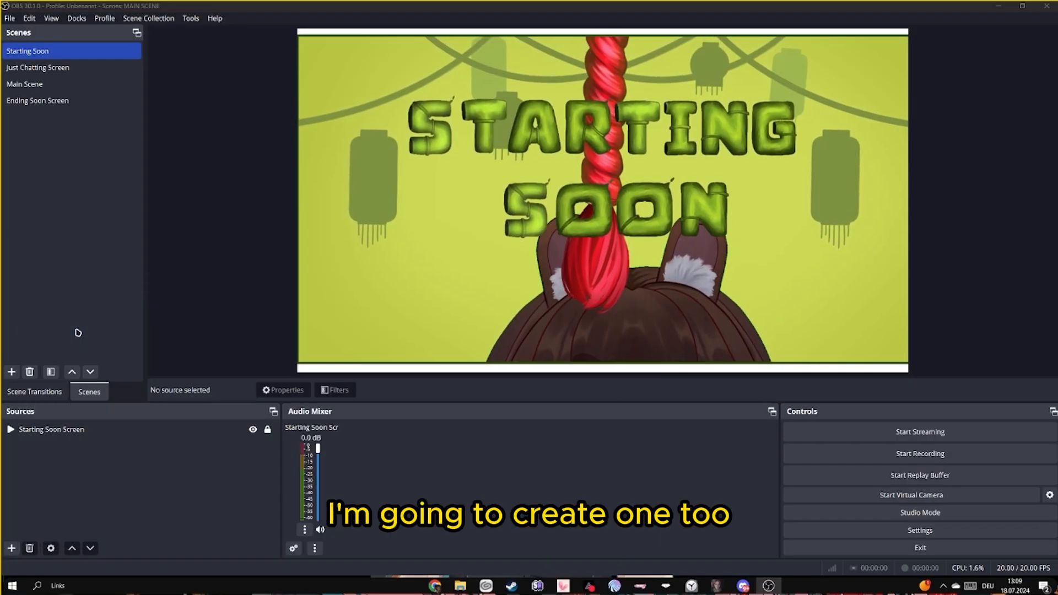
pyautogui.click(556, 354)
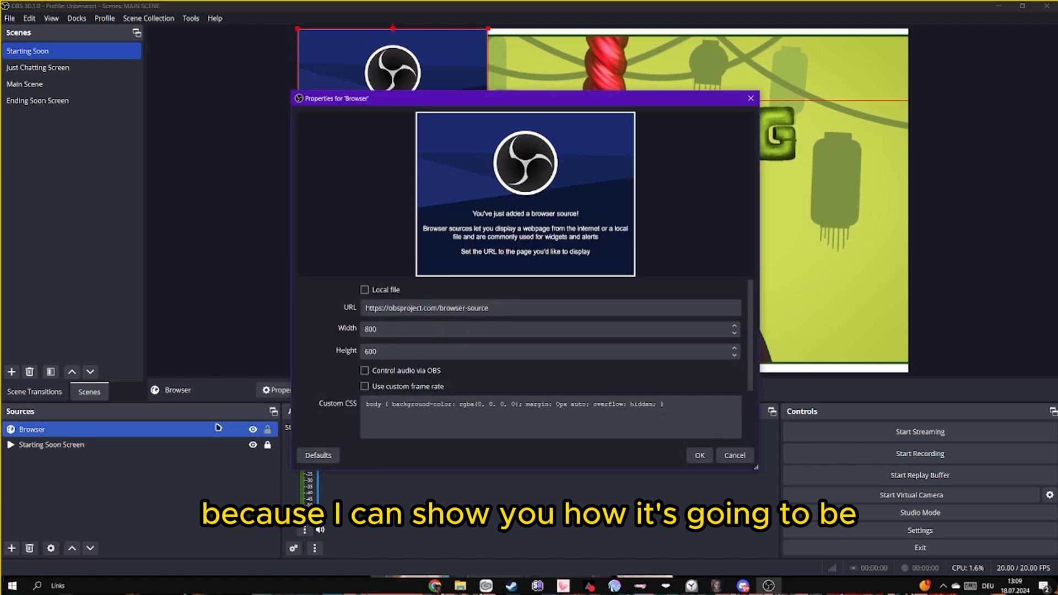
pyautogui.doubleClick(370, 329)
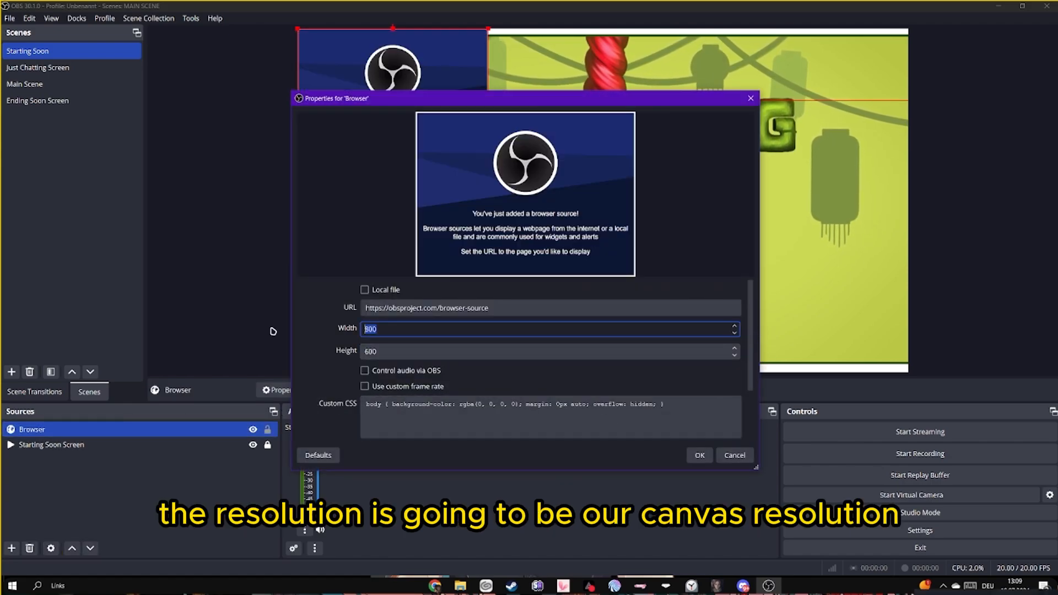
pyautogui.write('19')
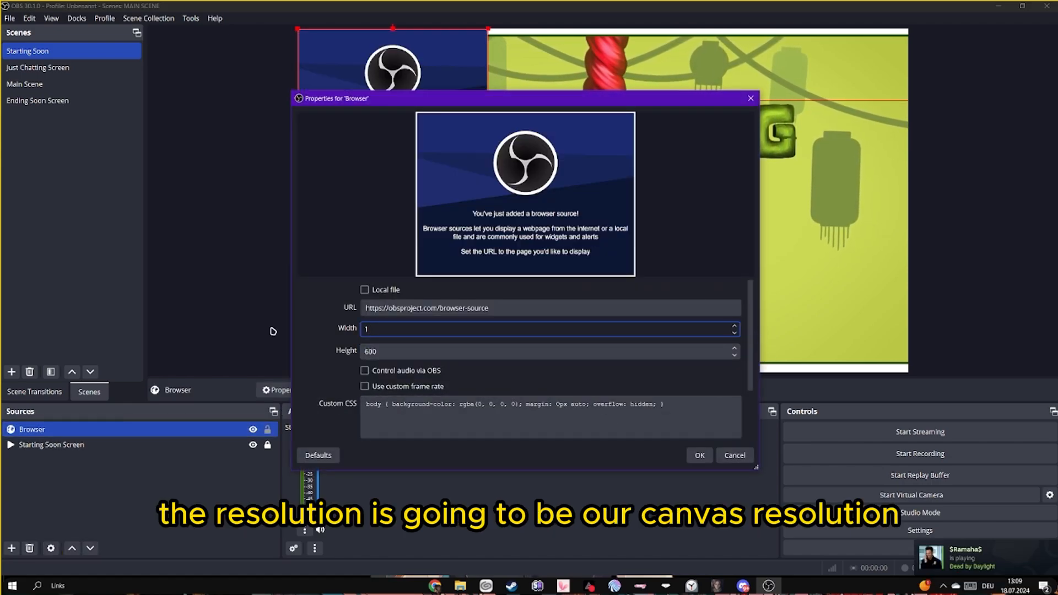
pyautogui.write('20')
pyautogui.press('Tab')
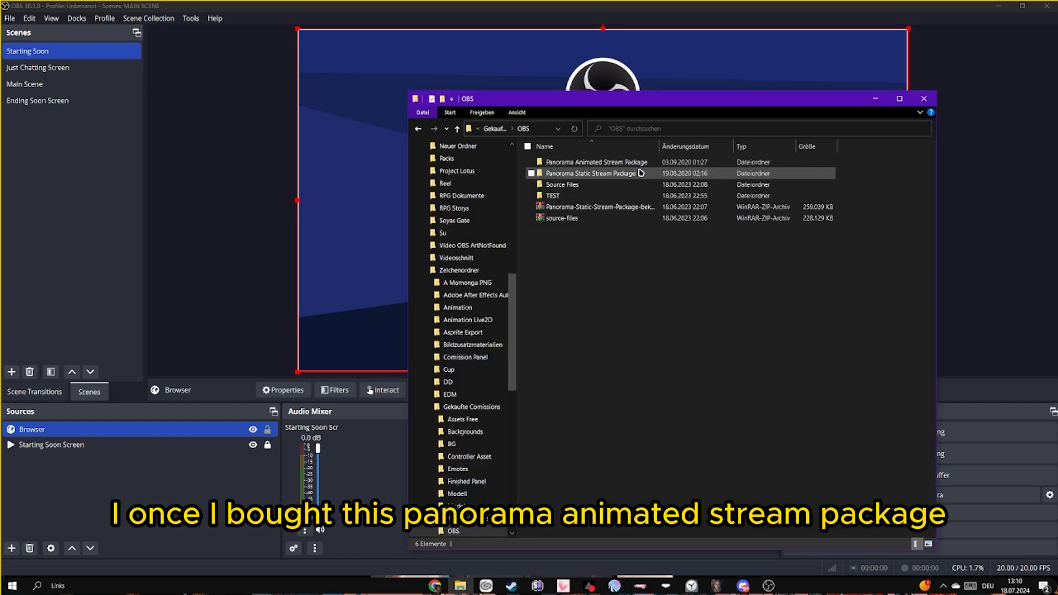
# - Open the City Screen HTML file from the Screens/Animated folder of the Panorama Animated Stream Package
pyautogui.doubleClick(612, 162)
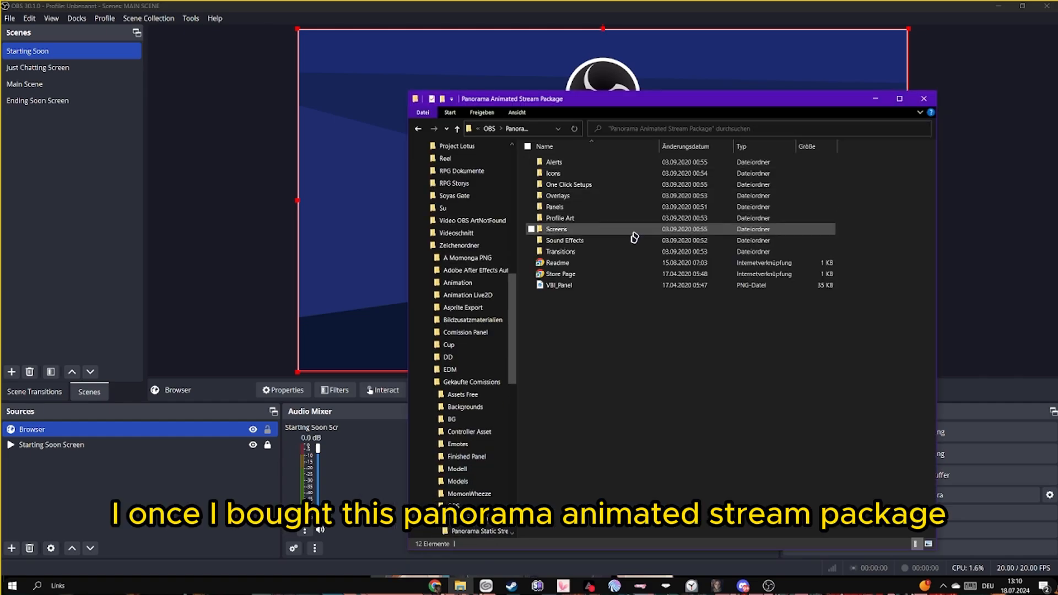
pyautogui.doubleClick(619, 231)
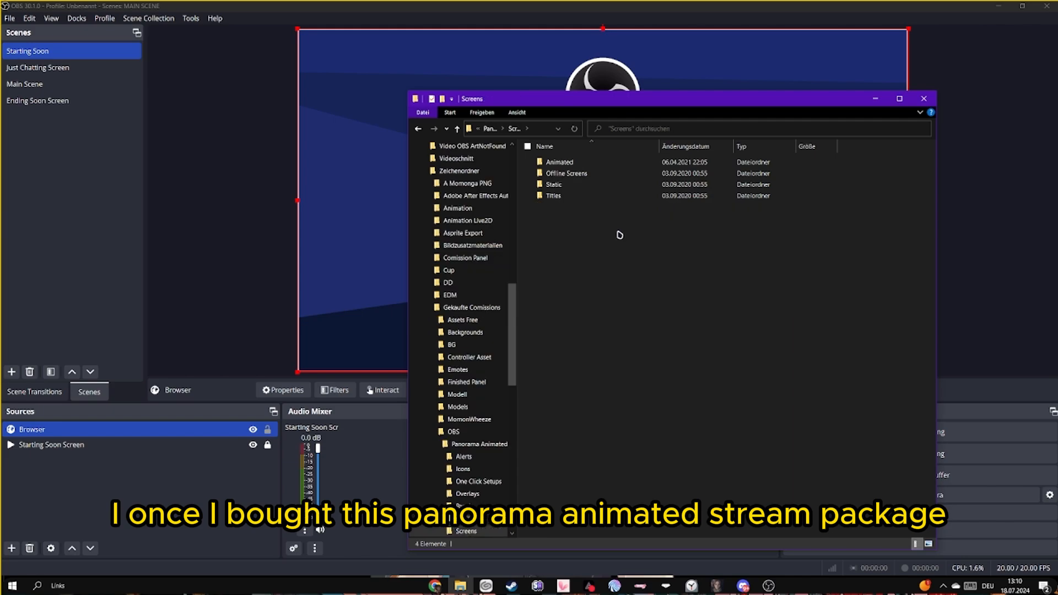
pyautogui.doubleClick(592, 162)
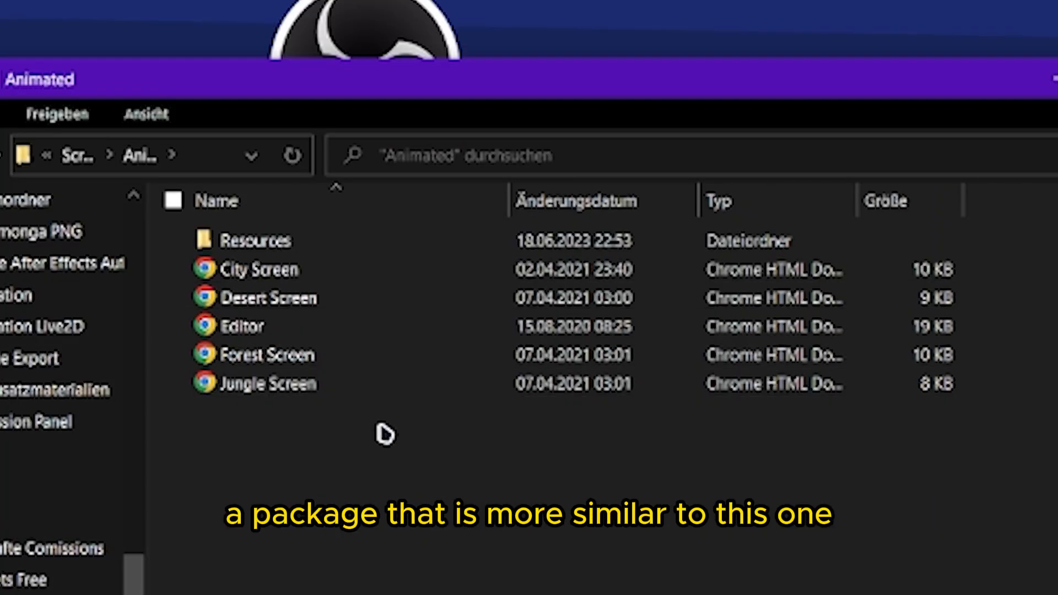
pyautogui.click(298, 387)
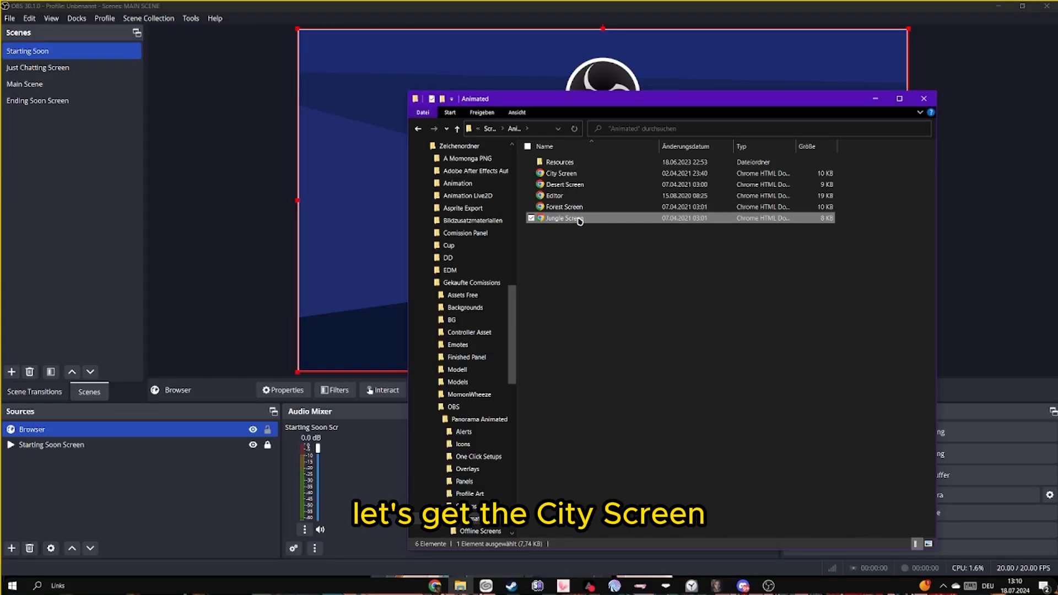
pyautogui.doubleClick(584, 176)
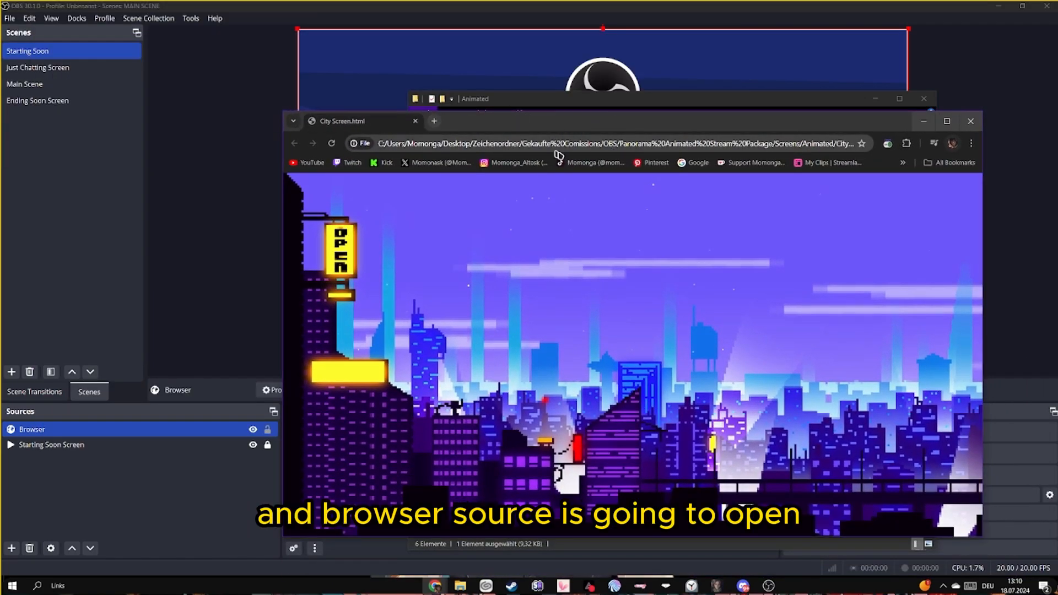
# - Copy the City Screen page's full file address, and close the browser and the file window
pyautogui.click(588, 144)
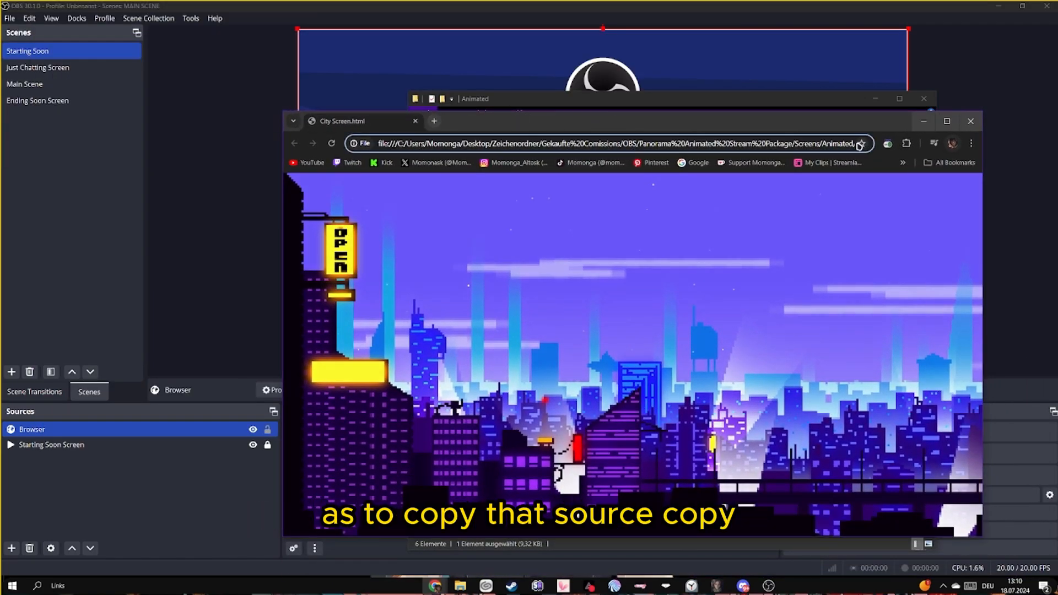
pyautogui.hotkey('ctrl', 'a')
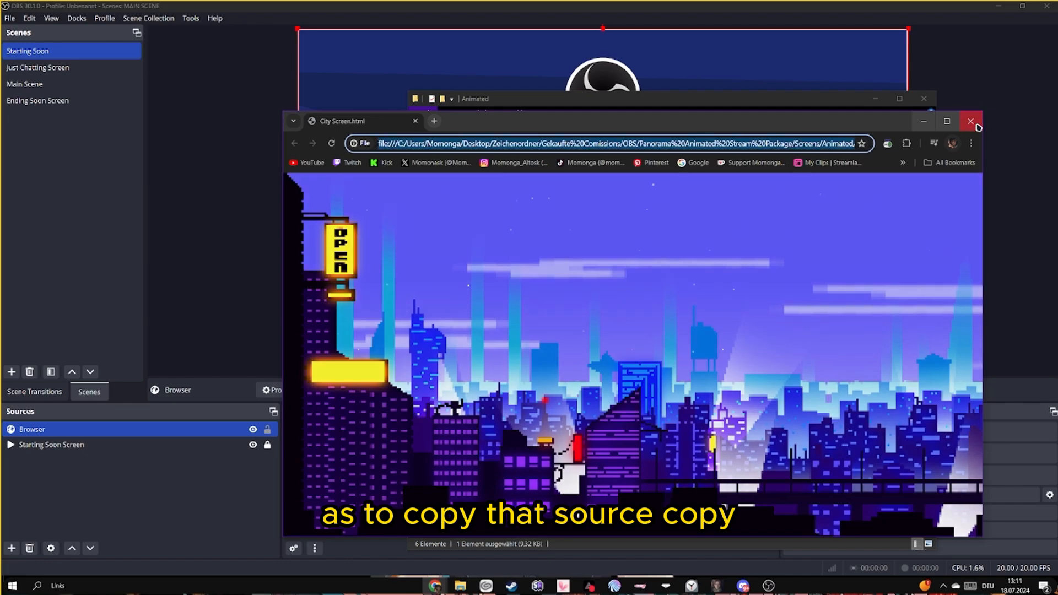
pyautogui.click(973, 124)
pyautogui.click(924, 100)
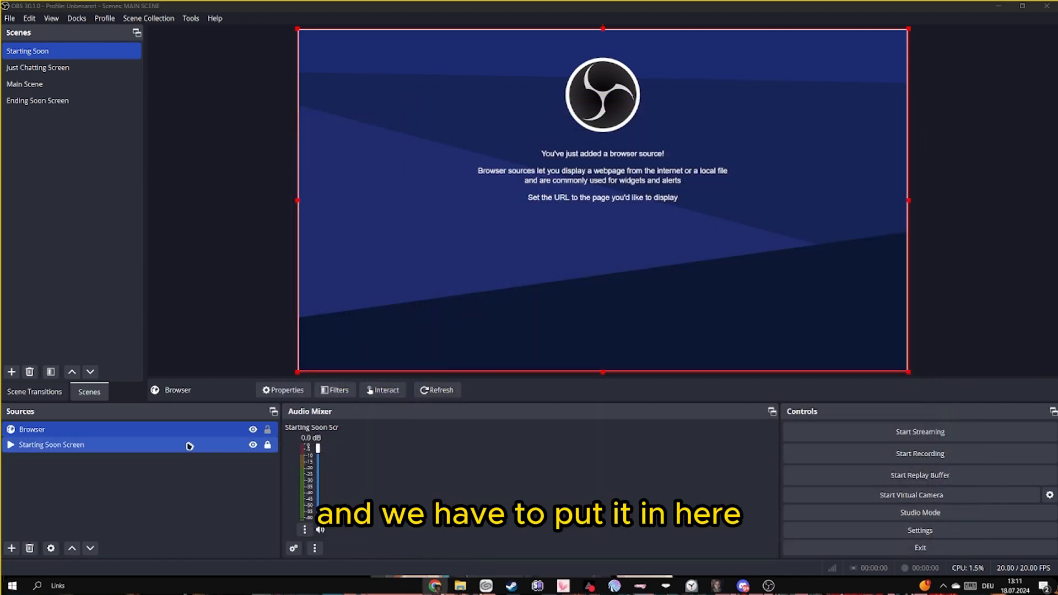
# - Replace the Browser source's URL with the copied City Screen file address
pyautogui.doubleClick(170, 424)
pyautogui.click(478, 309)
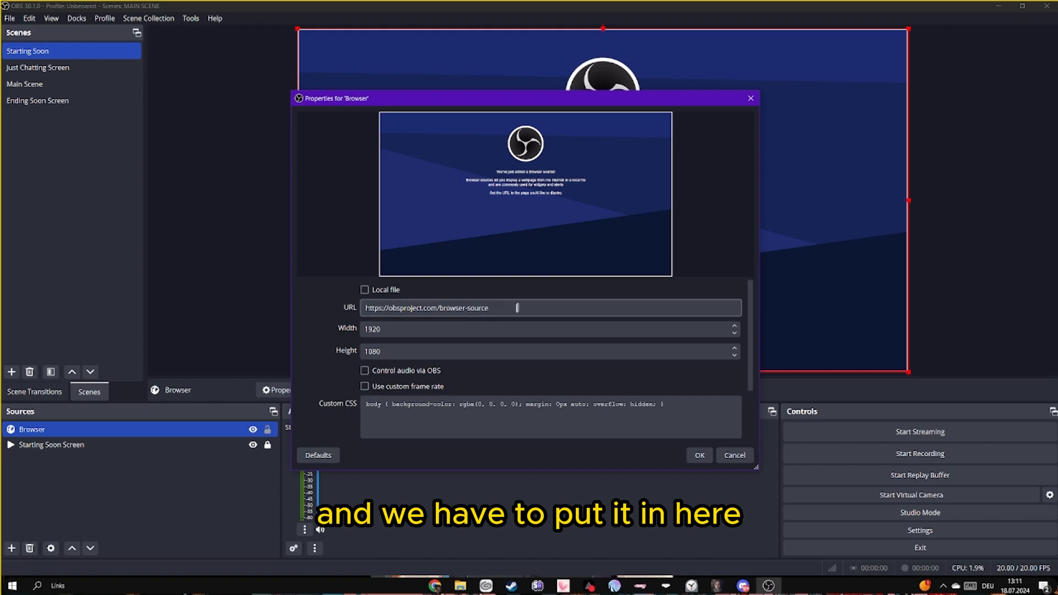
pyautogui.hotkey('ctrl', 'a')
pyautogui.hotkey('ctrl', 'v')
pyautogui.click(702, 455)
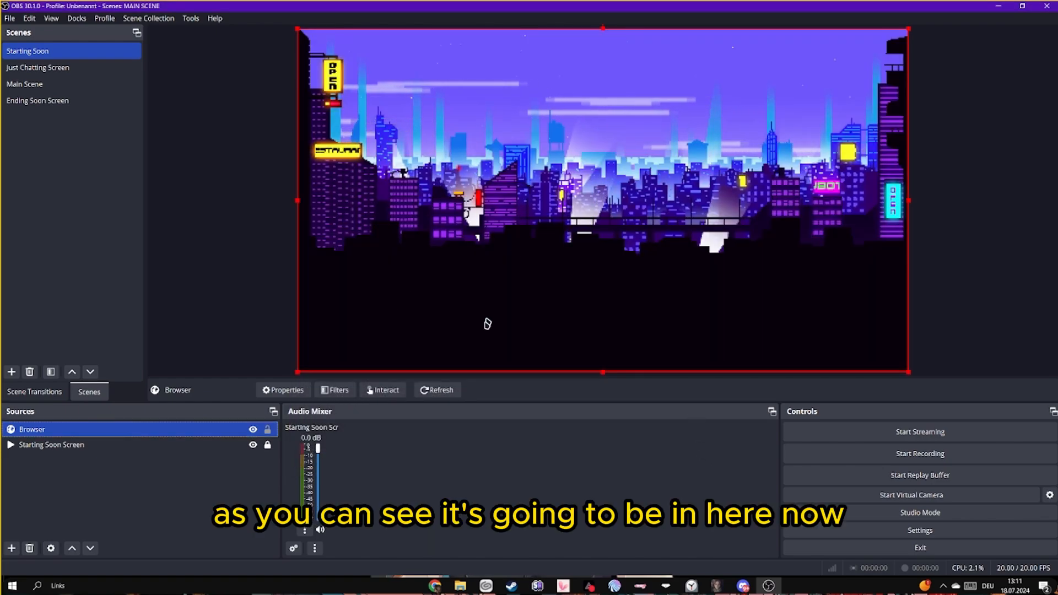
# - Add a new image source named "Starting Soonss" to the Starting Soon scene
pyautogui.click(11, 548)
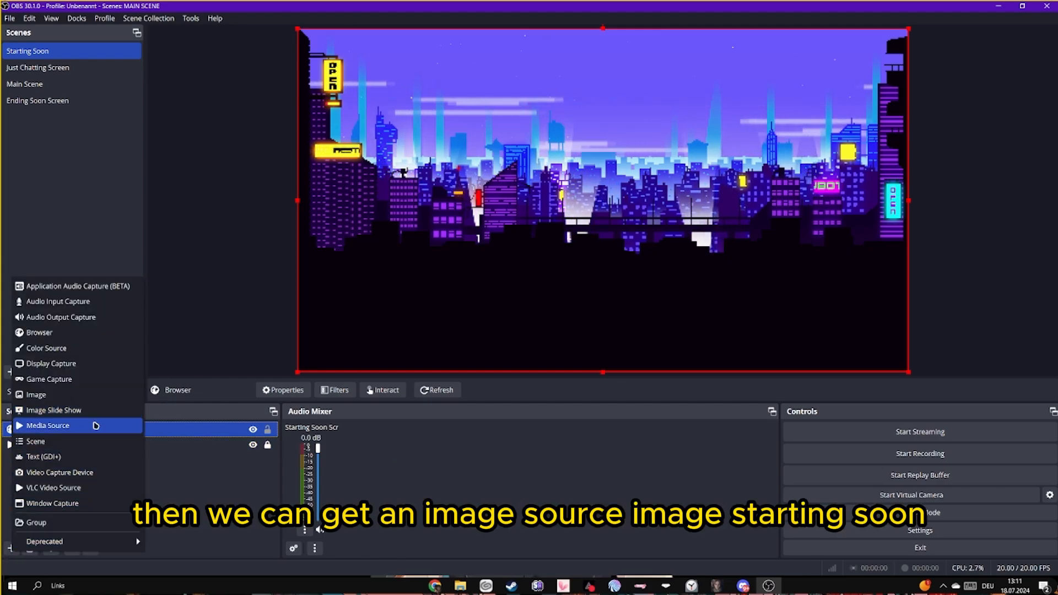
pyautogui.click(77, 394)
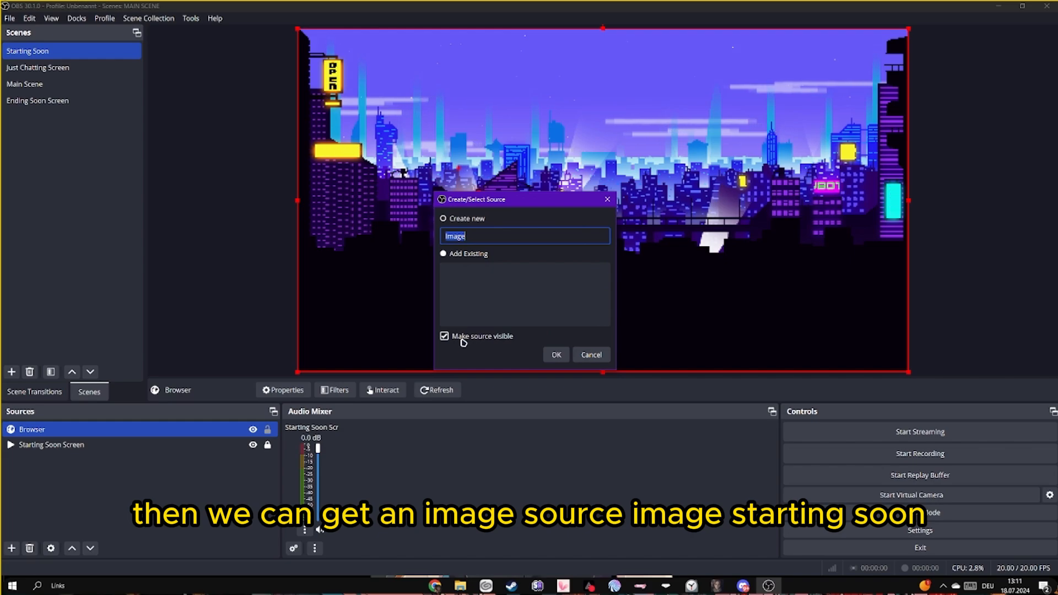
pyautogui.write('Starting')
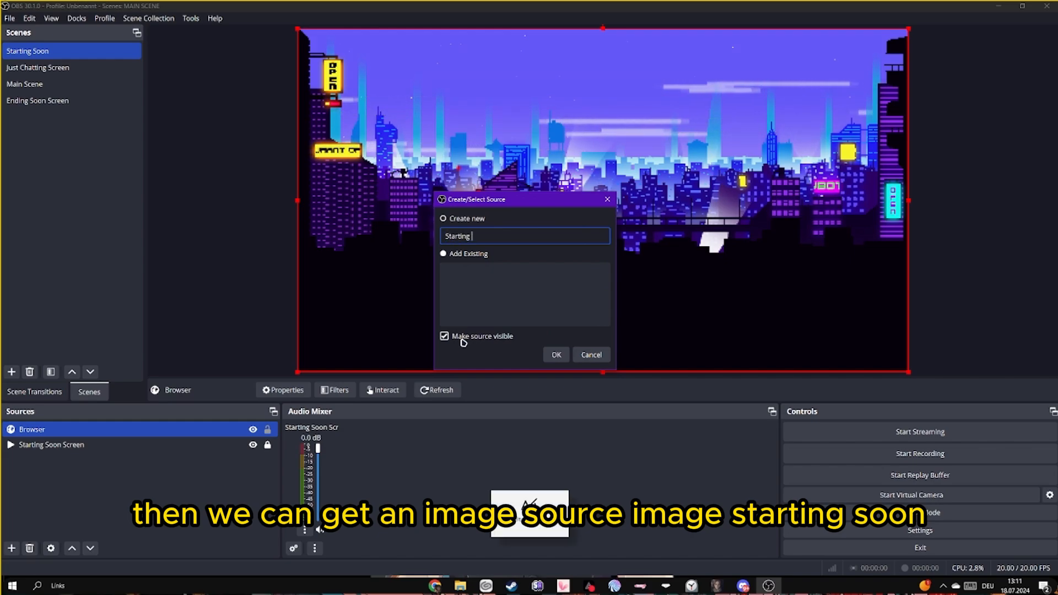
pyautogui.write(' Soonss')
pyautogui.press('Return')
# - Load Starting-Title.png from the package's Screens/Titles folder as the source's image and enlarge it to fill the whole canvas
pyautogui.click(732, 293)
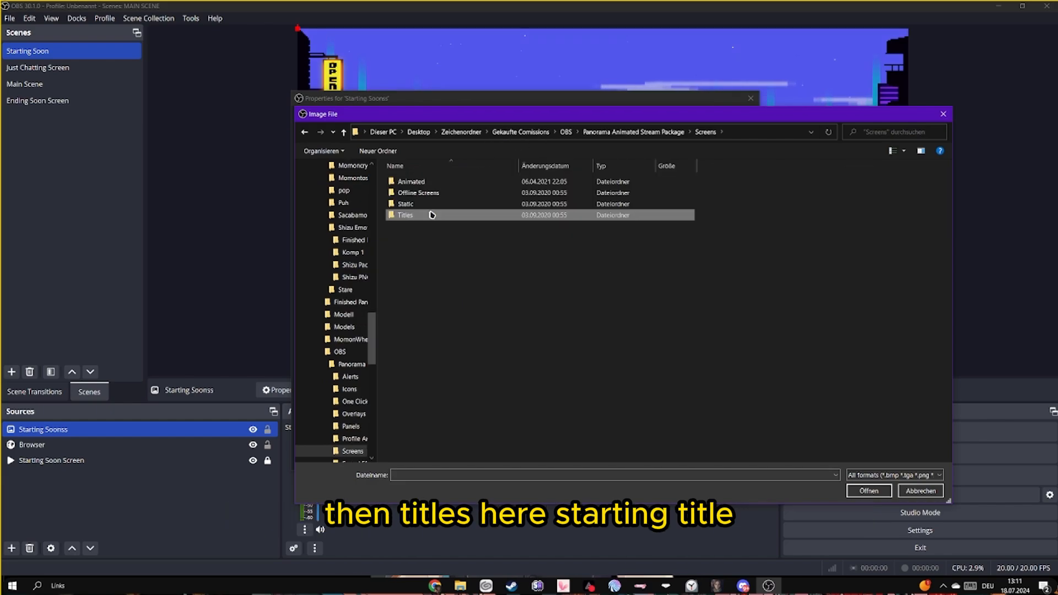
pyautogui.doubleClick(432, 214)
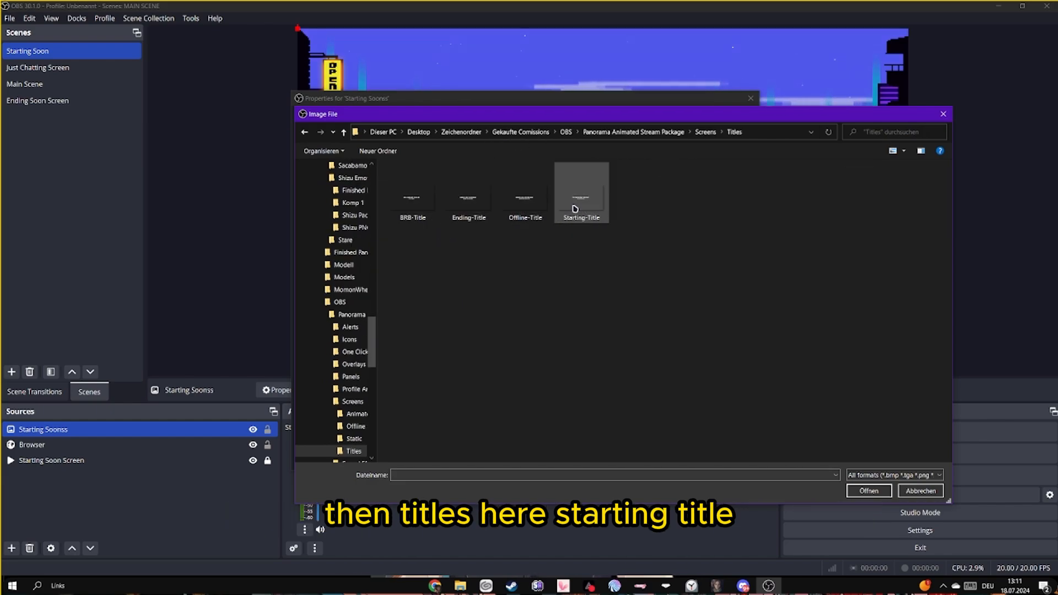
pyautogui.click(869, 491)
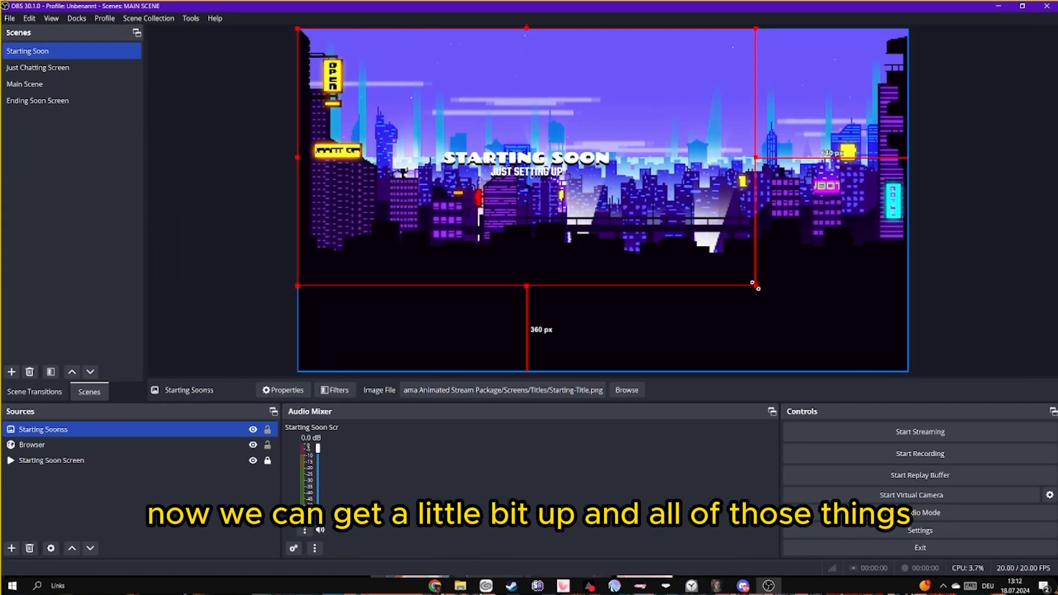
pyautogui.moveTo(754, 284); pyautogui.dragTo(910, 357)
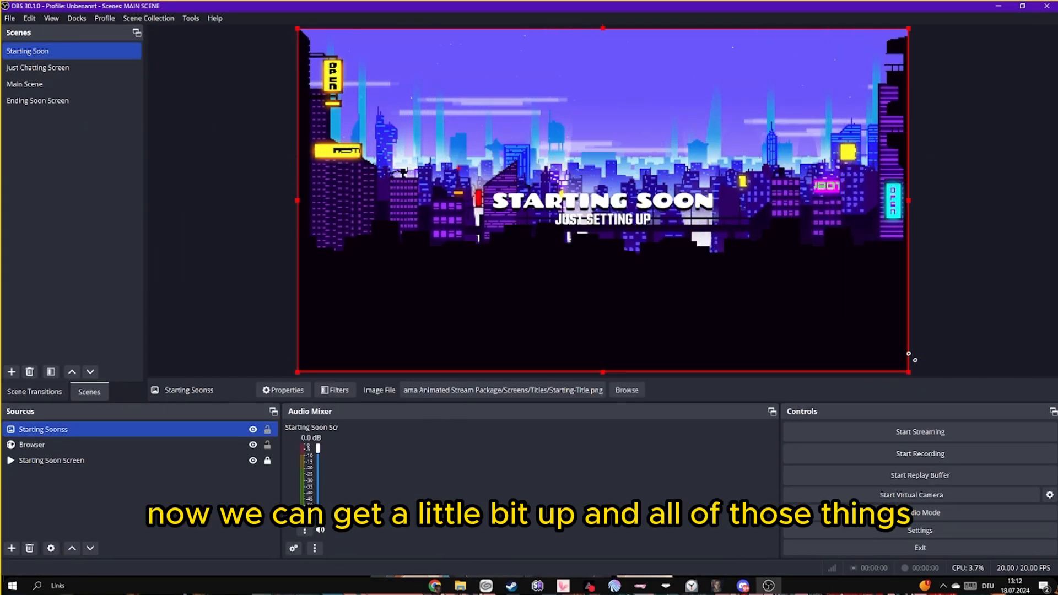
pyautogui.click(964, 244)
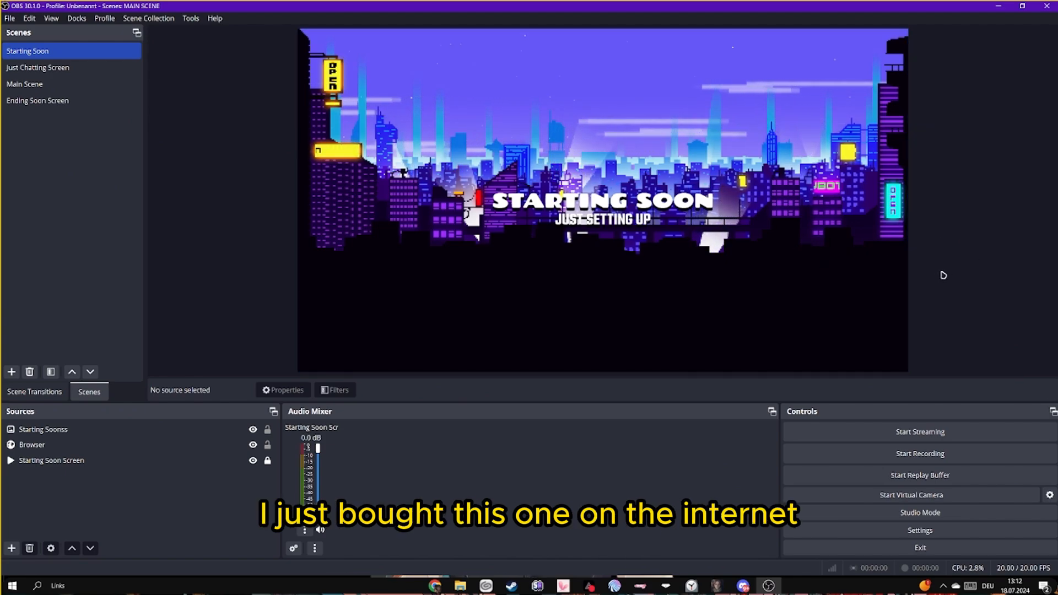
# - Add a new media source with the default name to the Starting Soon scene
pyautogui.click(175, 445)
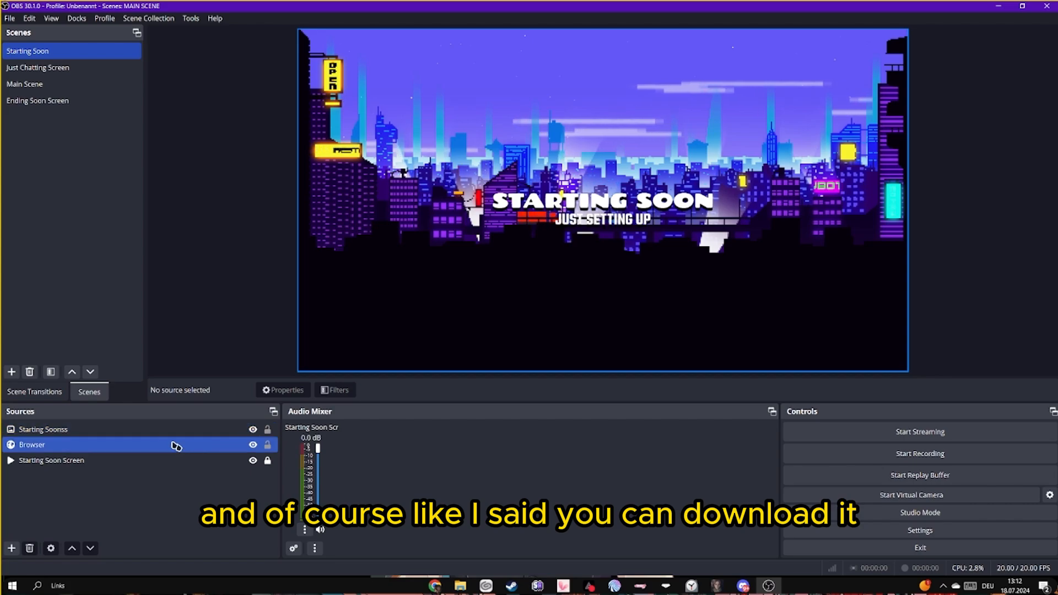
pyautogui.click(77, 514)
pyautogui.click(11, 548)
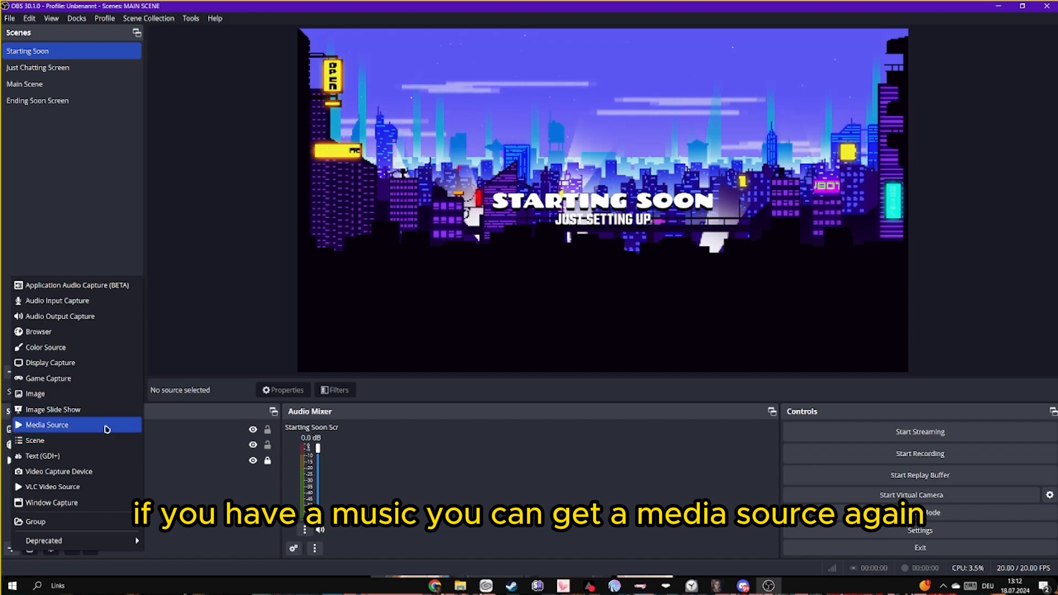
pyautogui.click(107, 430)
pyautogui.click(556, 355)
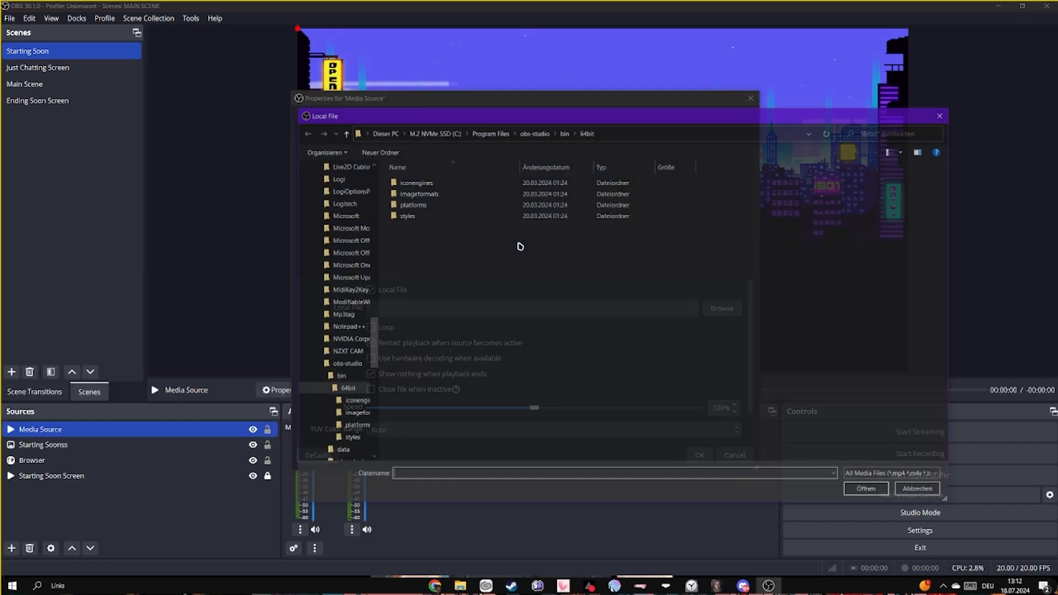
# - Load "104 - Able Sisters - Sable and Mabel.mp3" from the Bilder folder as the media source's local file
pyautogui.click(331, 199)
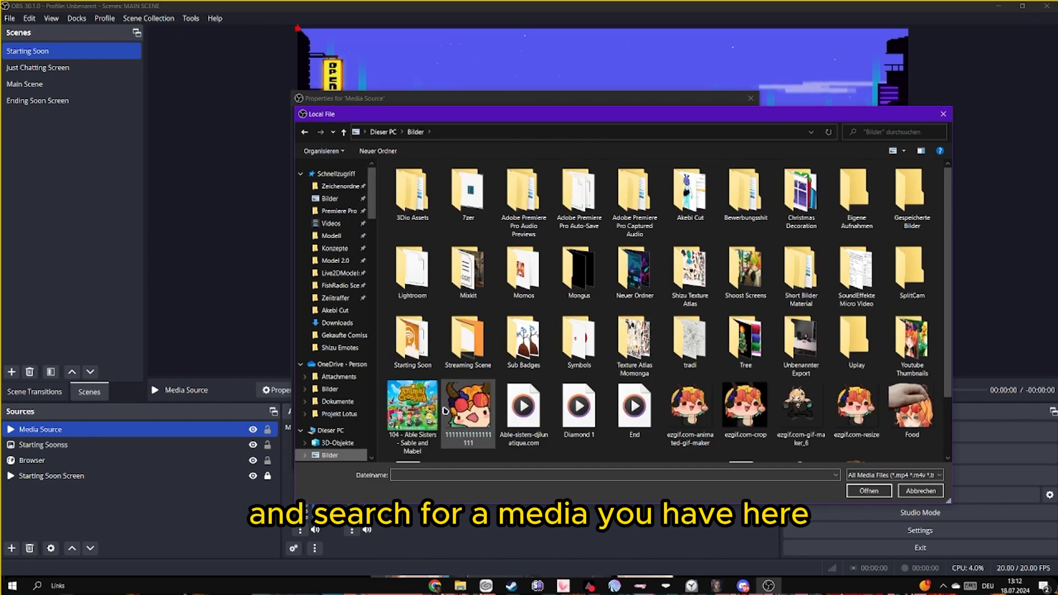
pyautogui.click(412, 408)
pyautogui.click(868, 490)
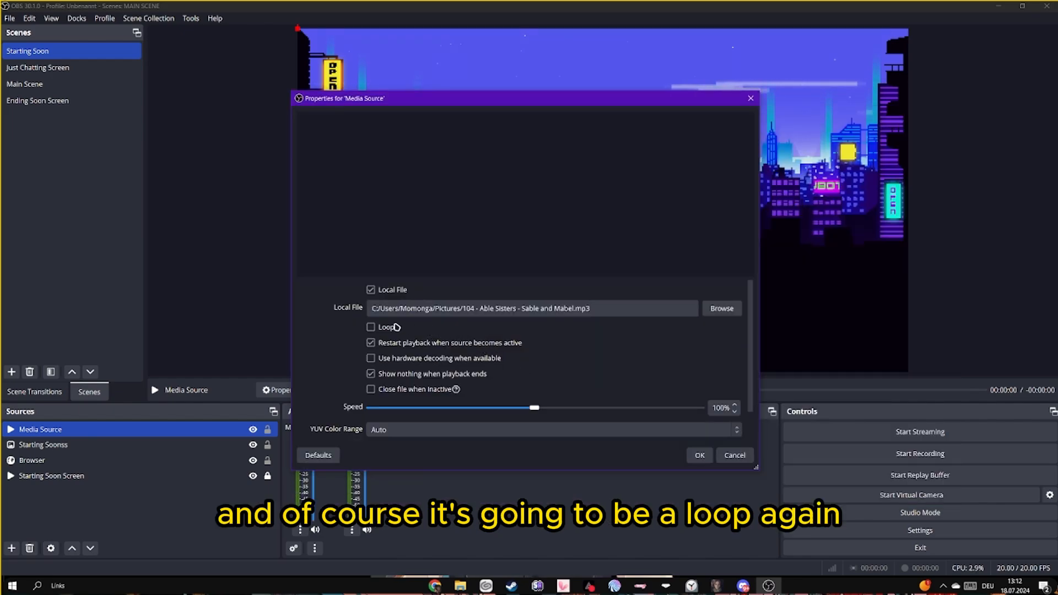
pyautogui.click(698, 453)
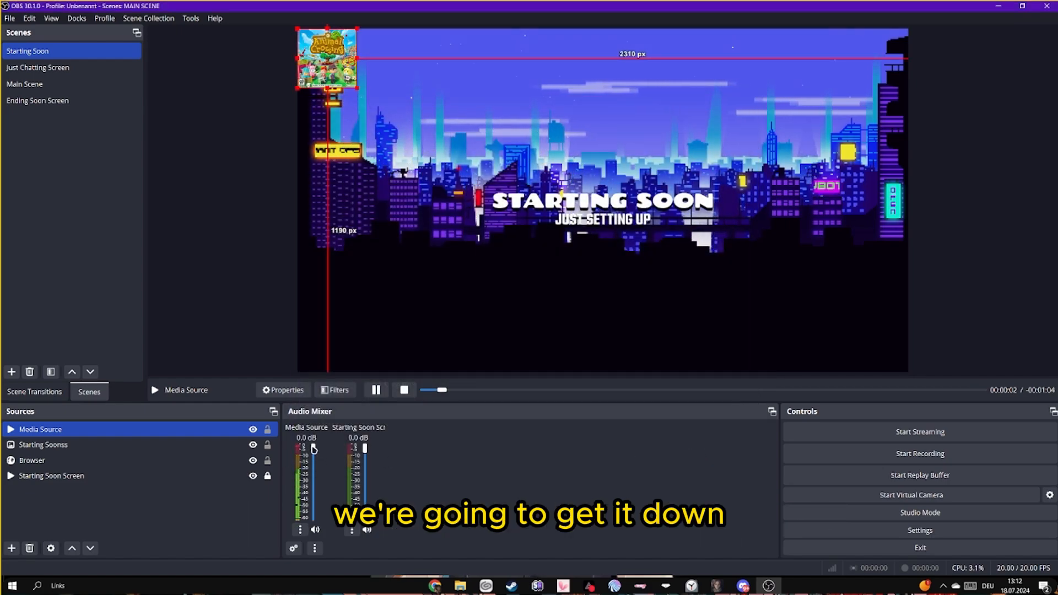
# - Turn off the audio mixer's vertical layout and lower the Media Source volume to -21.0 dB
pyautogui.moveTo(313, 448); pyautogui.dragTo(312, 466)
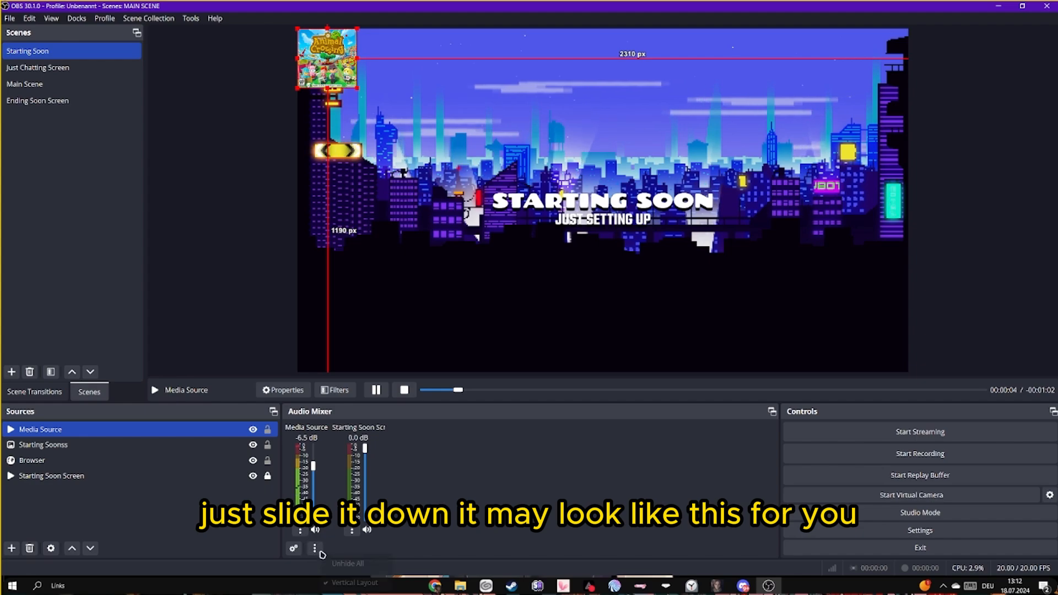
pyautogui.click(353, 582)
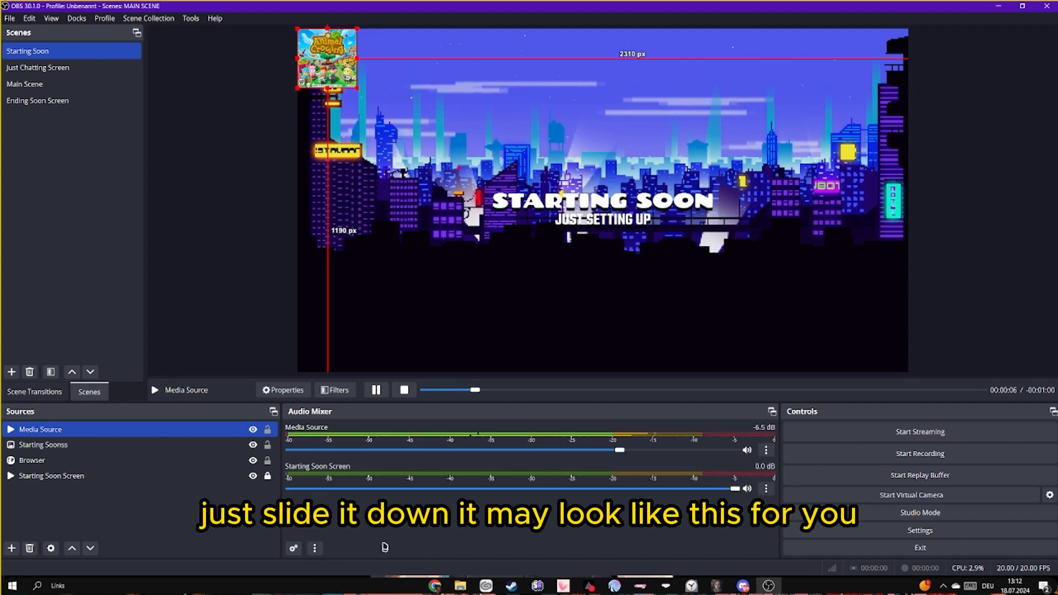
pyautogui.moveTo(620, 450); pyautogui.dragTo(501, 457)
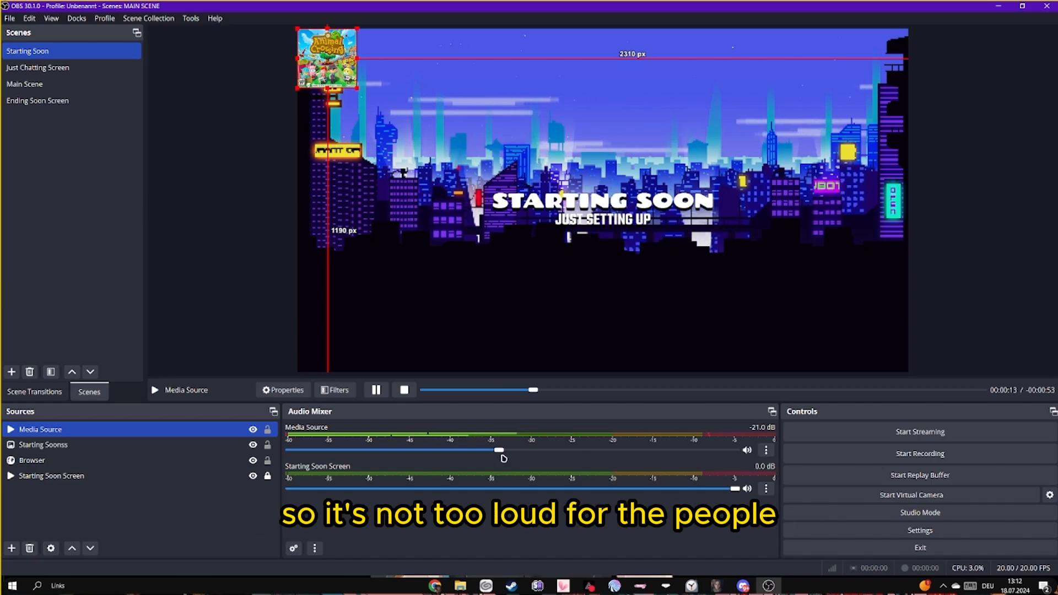
# - Move Media Source below all other sources so its cover image is hidden behind the background
pyautogui.moveTo(49, 430); pyautogui.dragTo(135, 494)
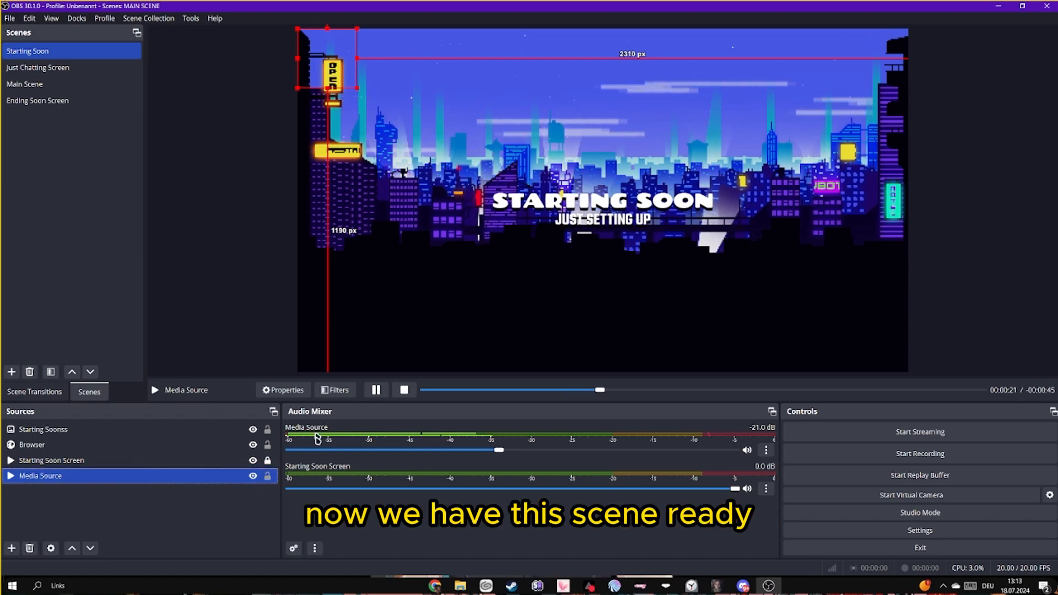
pyautogui.click(999, 289)
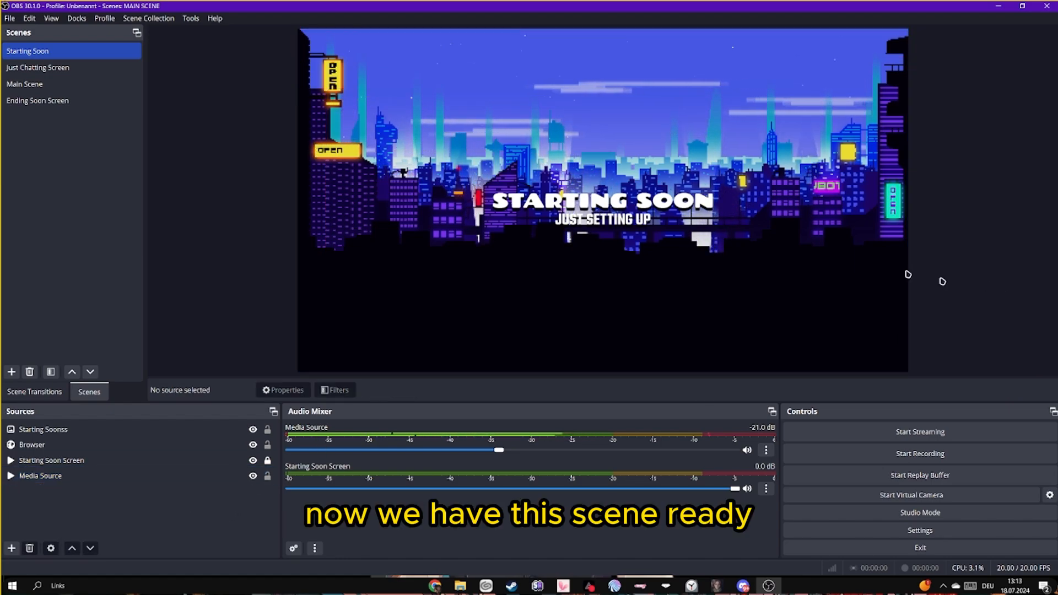
# - Switch between the Starting Soon and Just Chatting Screen scenes to preview the transition, ending on Just Chatting Screen
pyautogui.click(63, 69)
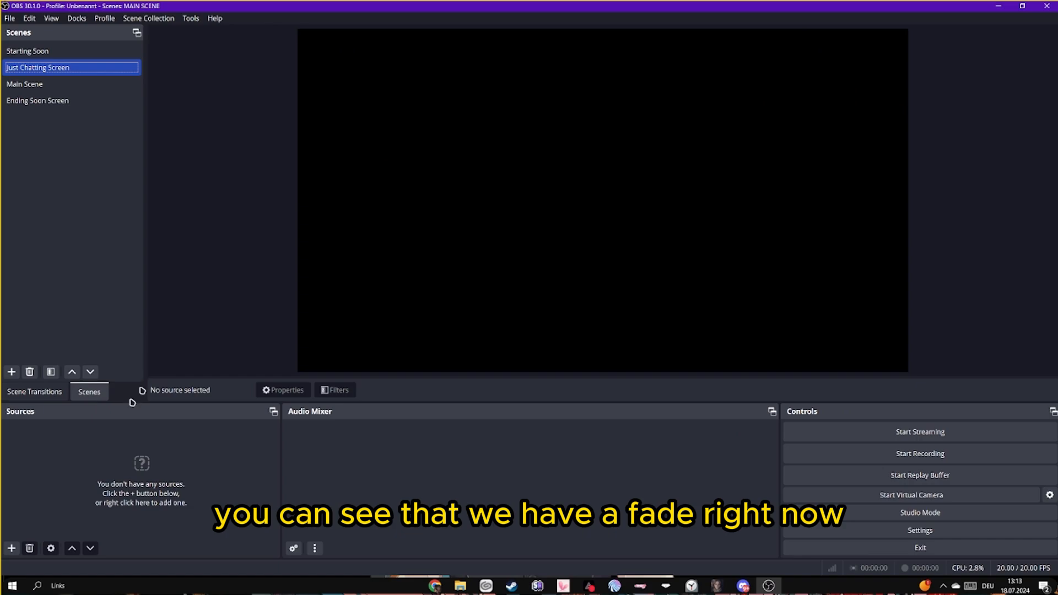
pyautogui.press('Up')
pyautogui.press('Down')
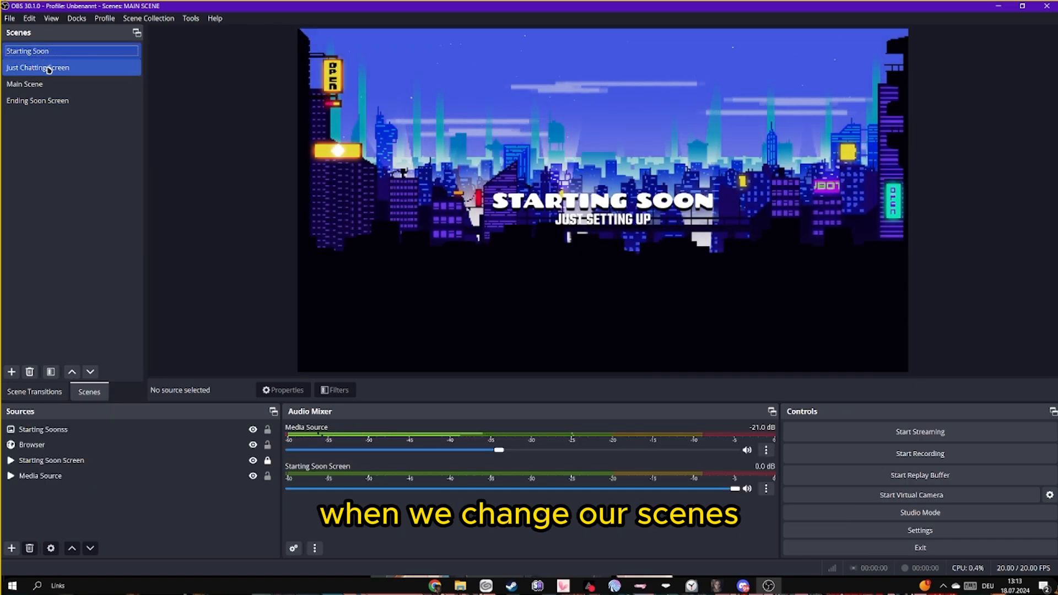
# - Try Stinger as the scene transition, set it back to Fade, and return to the scene list
pyautogui.click(47, 397)
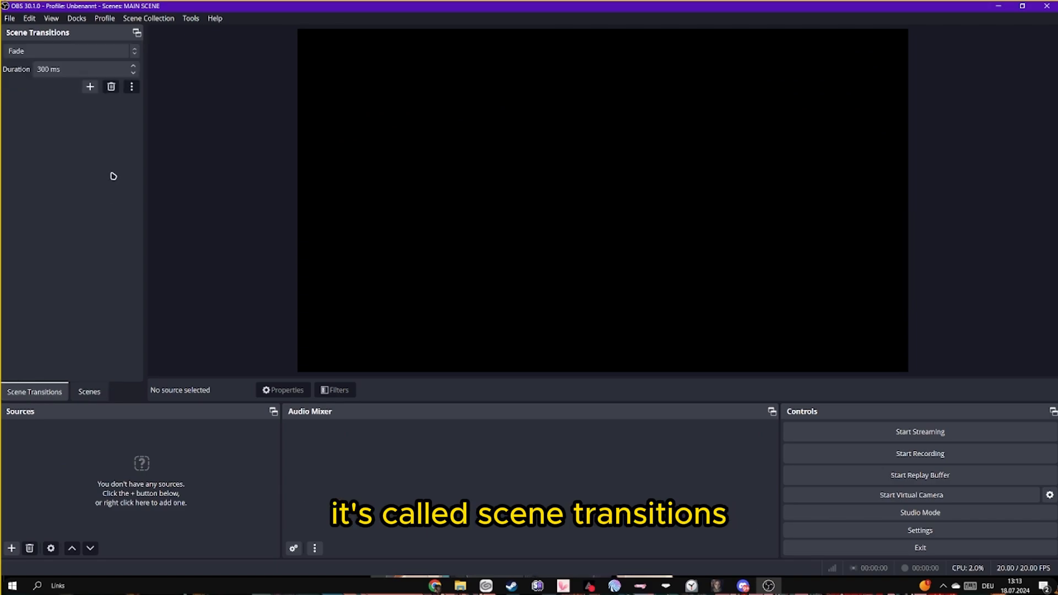
pyautogui.click(110, 51)
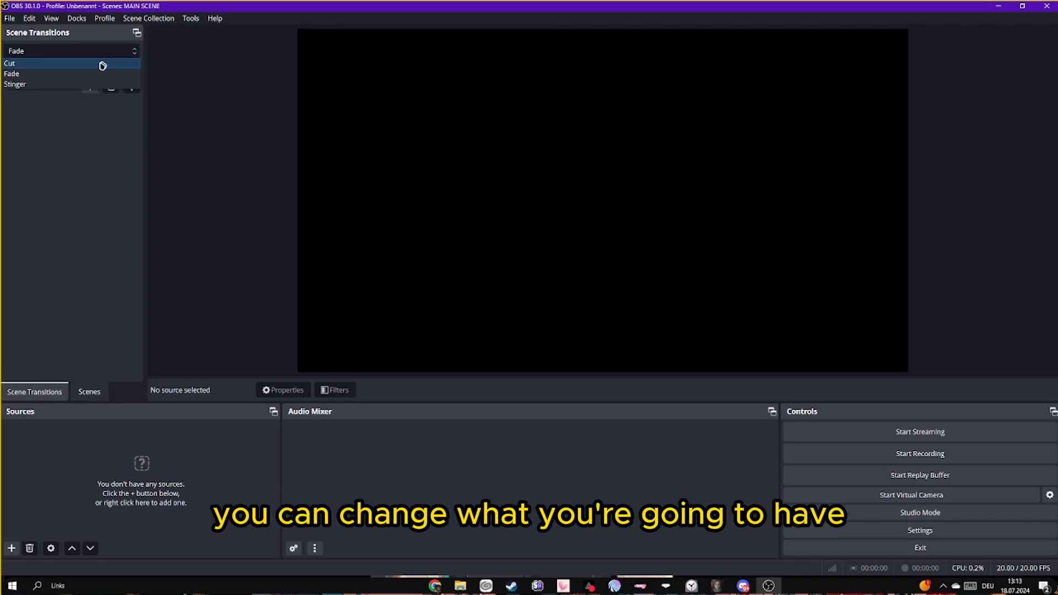
pyautogui.click(90, 131)
pyautogui.click(94, 56)
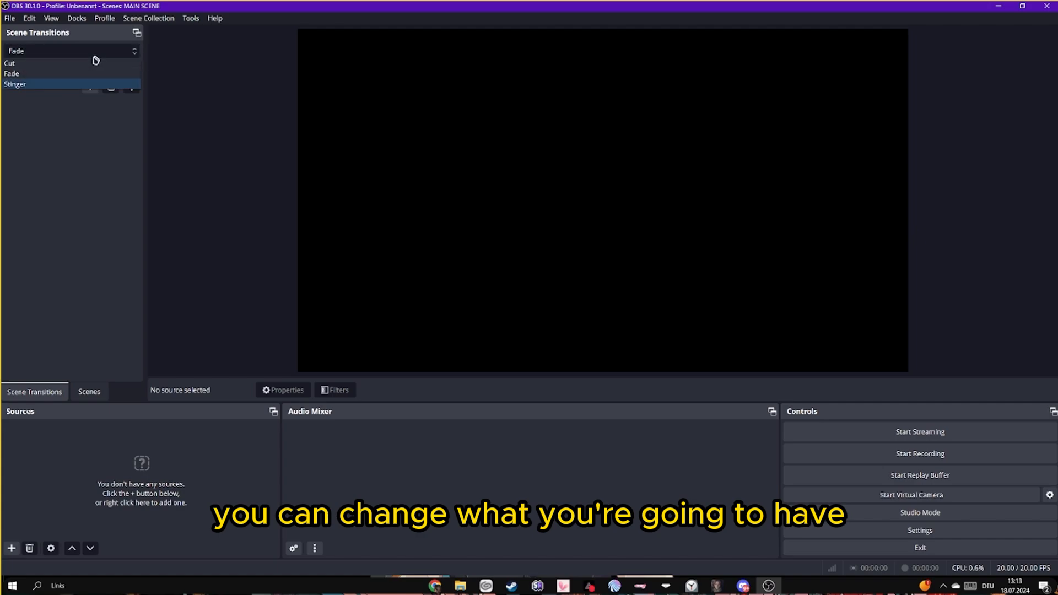
pyautogui.click(84, 85)
pyautogui.click(95, 55)
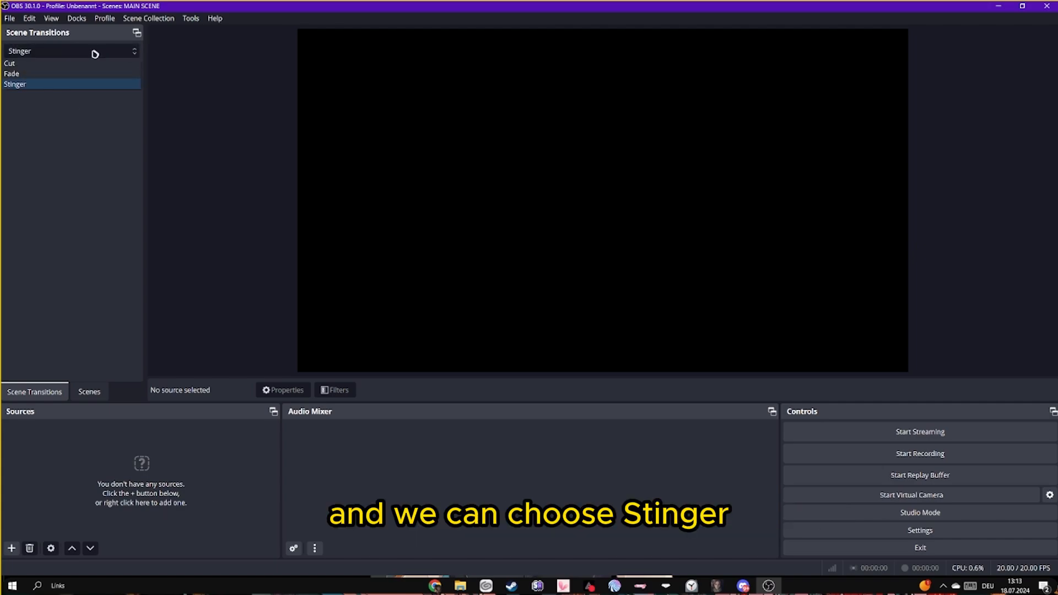
pyautogui.click(69, 74)
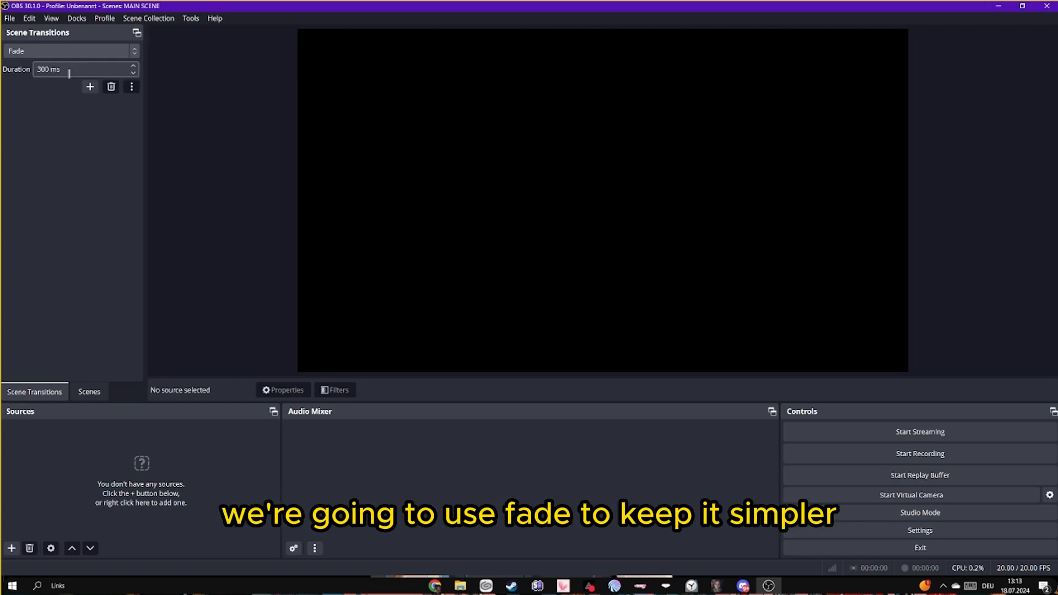
pyautogui.click(83, 392)
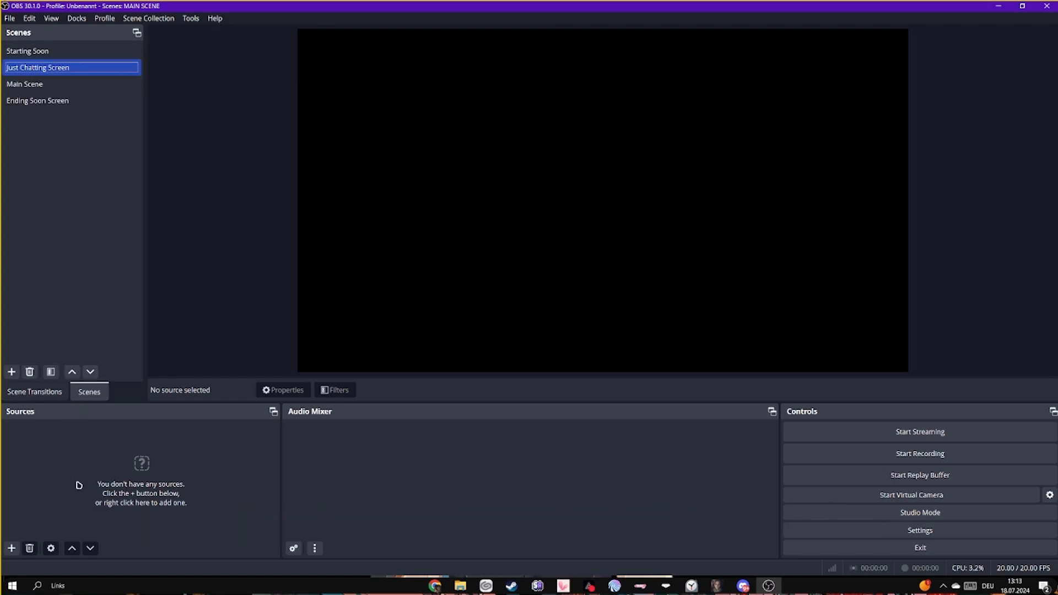
# - Add a new media source named "Just Chatting Screenn" to the Just Chatting Screen scene
pyautogui.click(11, 549)
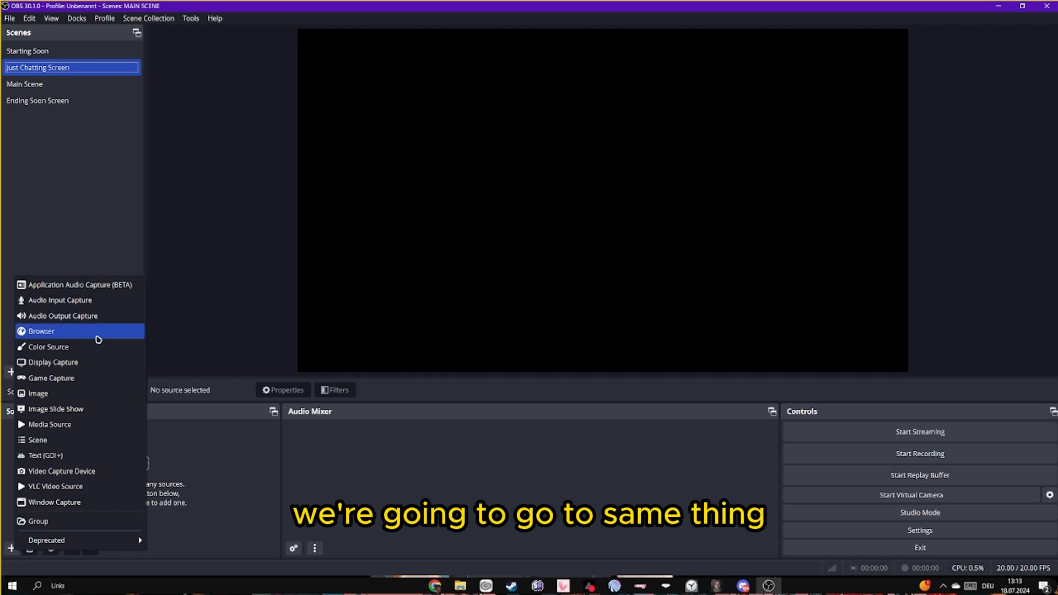
pyautogui.click(88, 424)
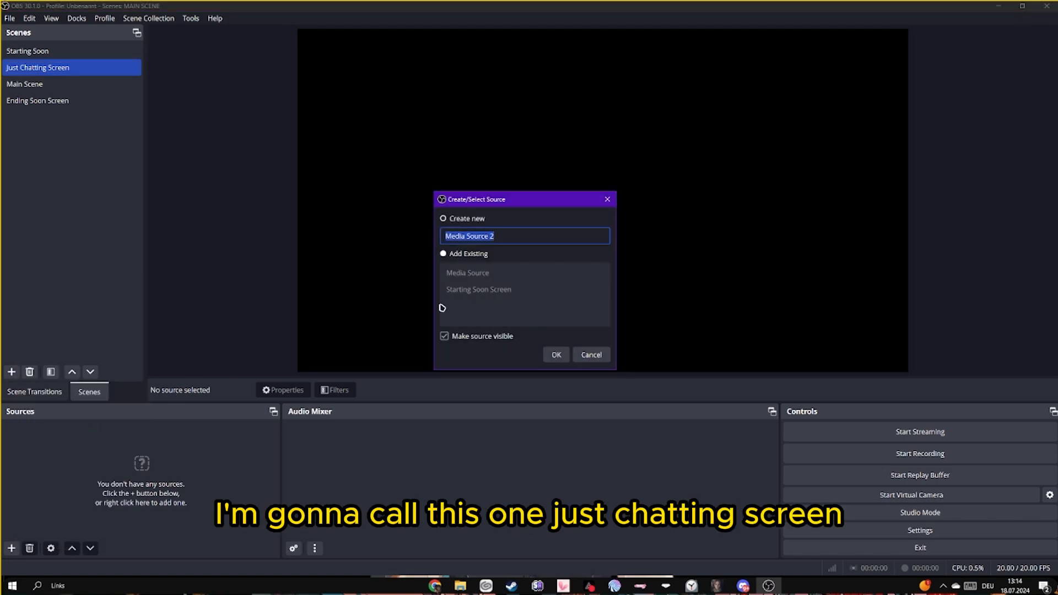
pyautogui.write('Just S')
pyautogui.write('hatting Scree')
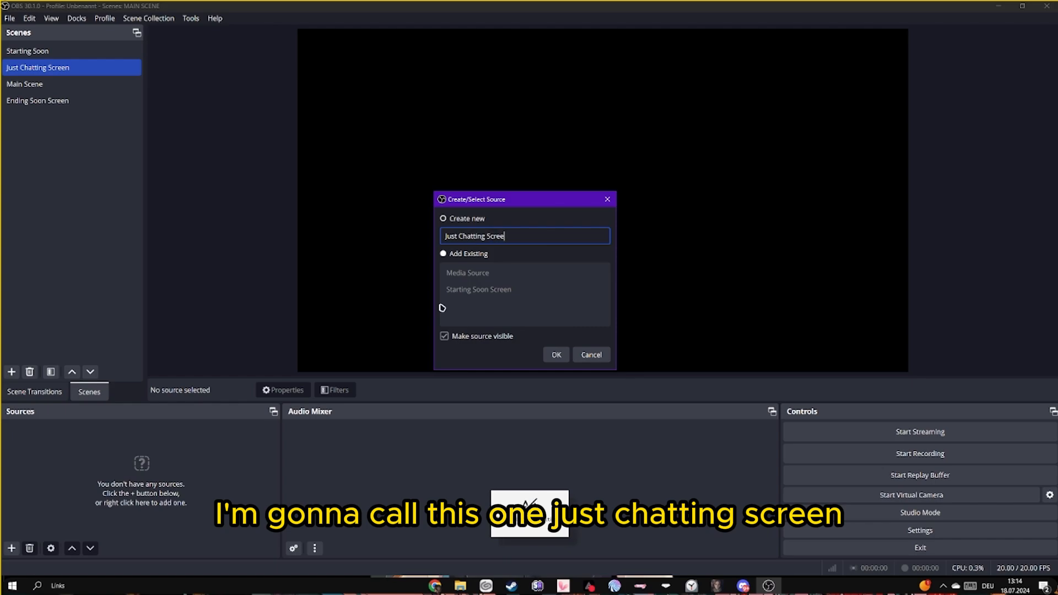
pyautogui.write('nn')
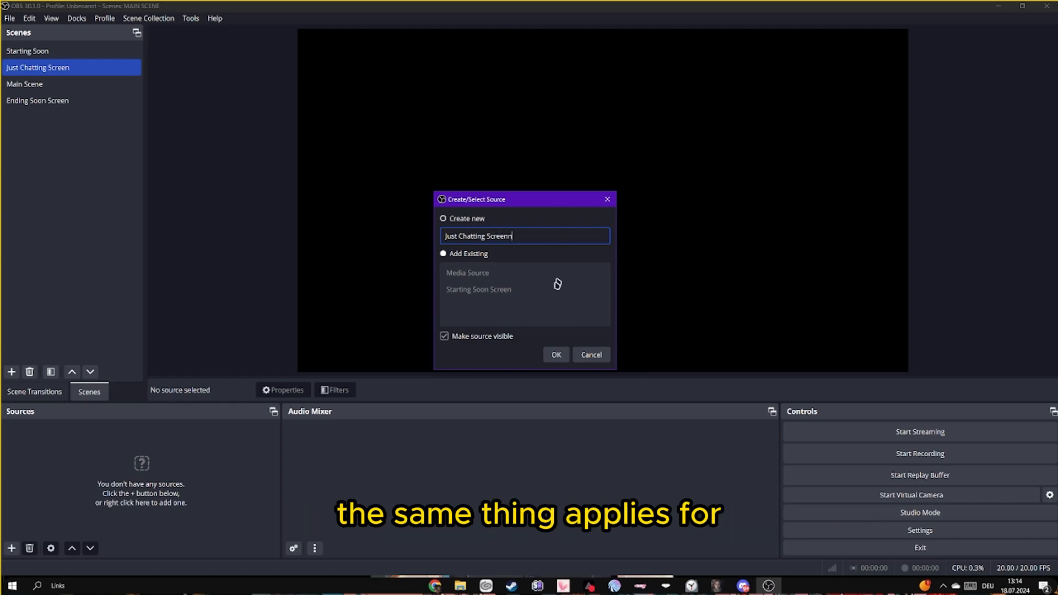
pyautogui.click(549, 354)
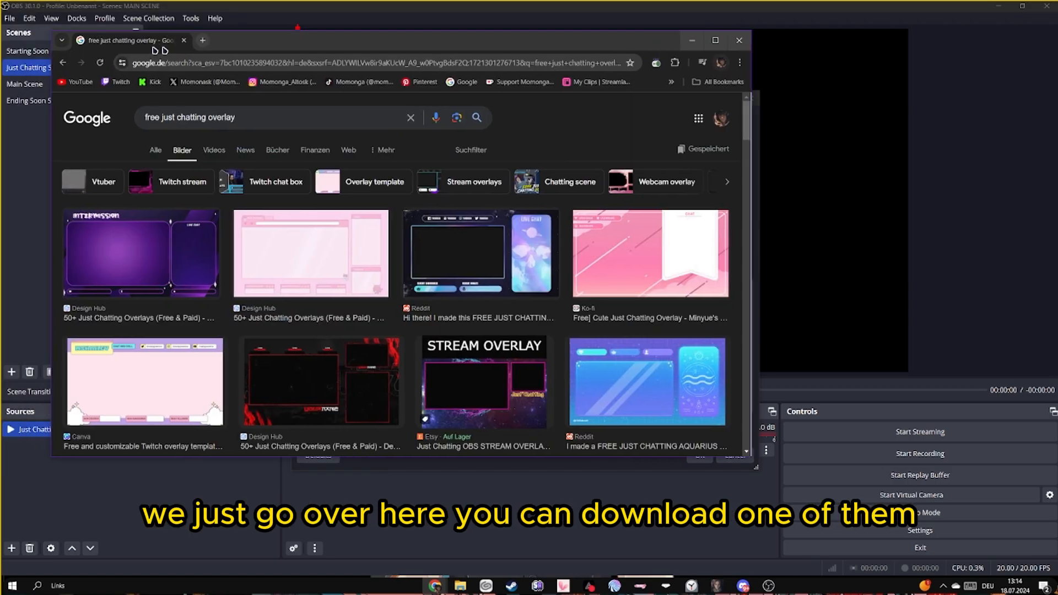
# - Browse the Google image results for "free just chatting overlay" to examine available overlay designs, and close the browser
pyautogui.scroll(-2, 622, 270)
pyautogui.scroll(-2, 654, 282)
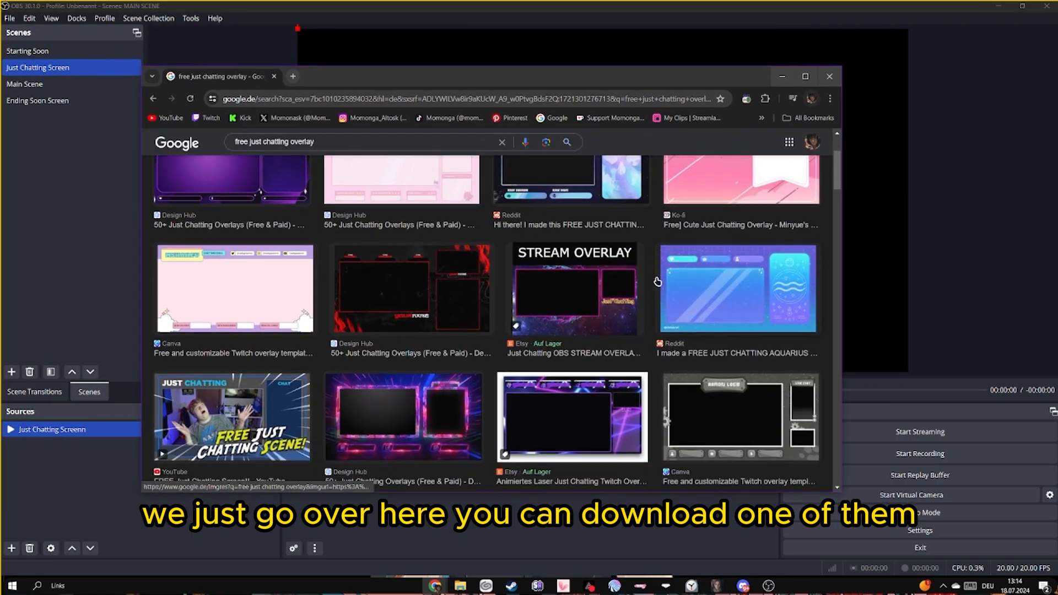
pyautogui.scroll(4, 612, 287)
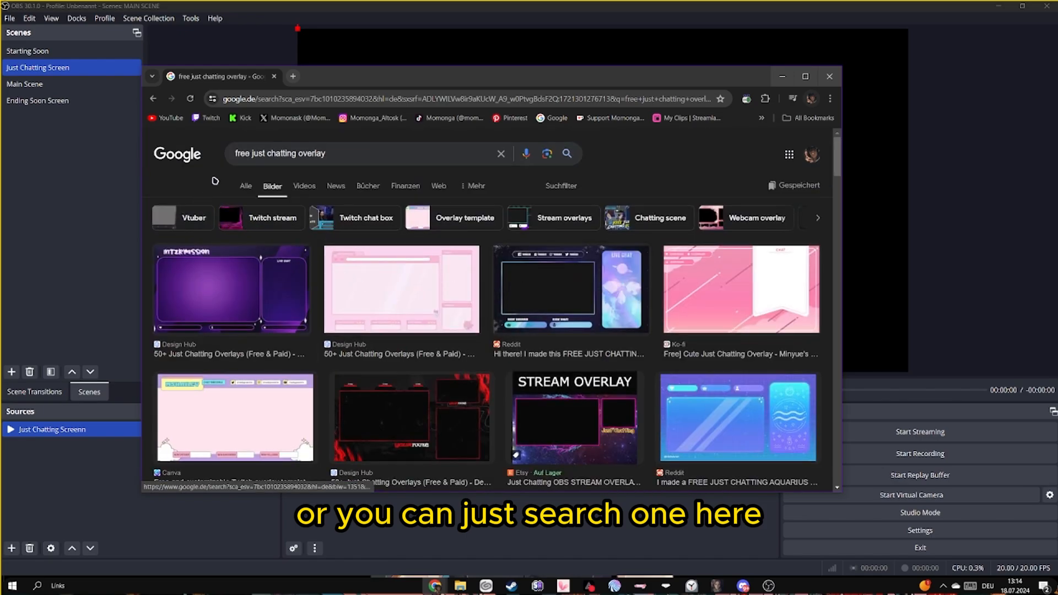
pyautogui.click(246, 185)
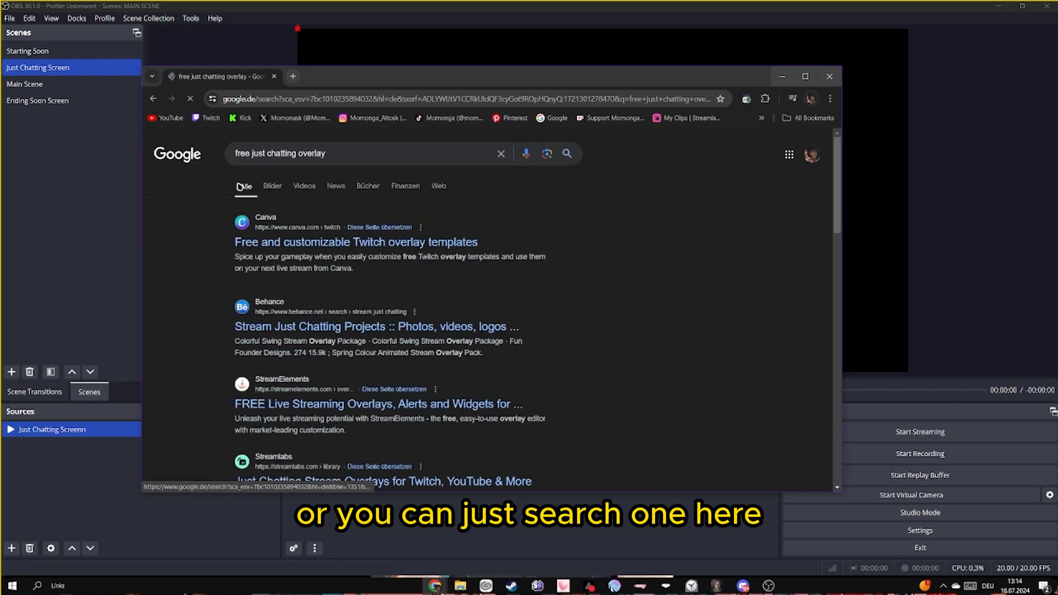
pyautogui.click(285, 186)
pyautogui.scroll(-5, 626, 303)
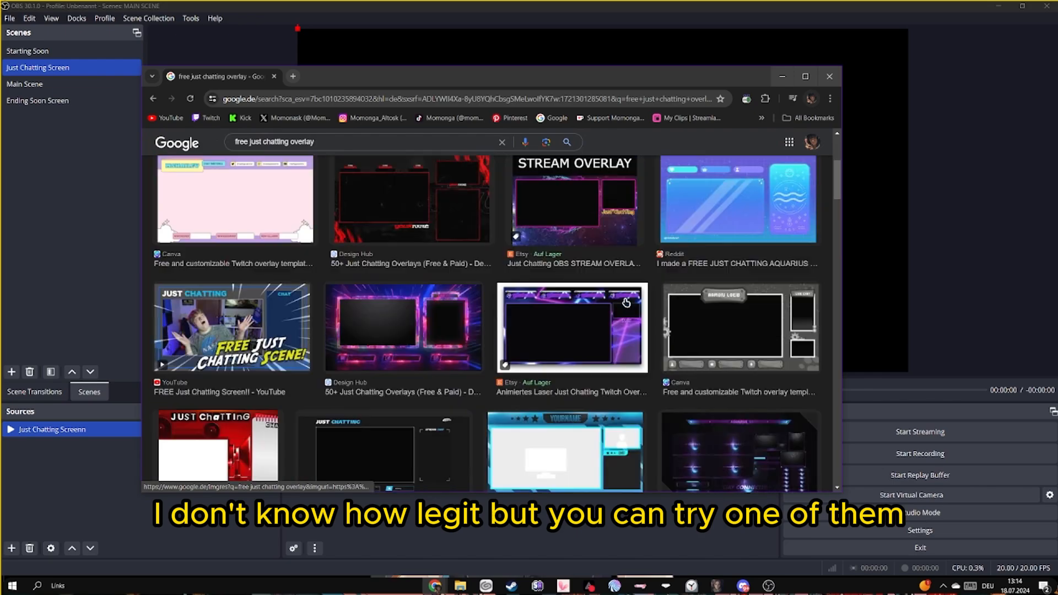
pyautogui.scroll(-8, 626, 303)
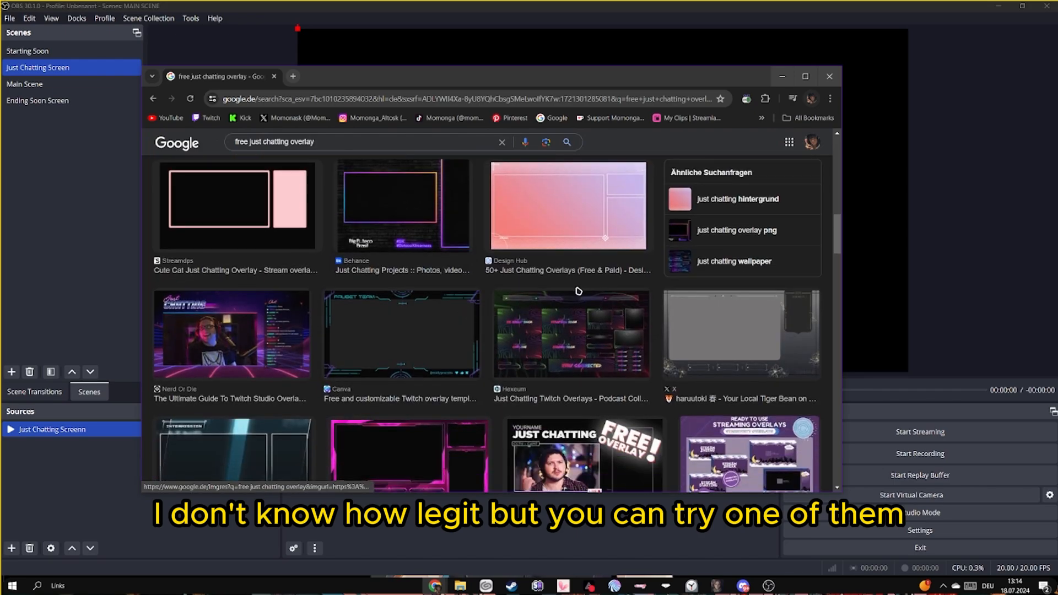
pyautogui.click(832, 79)
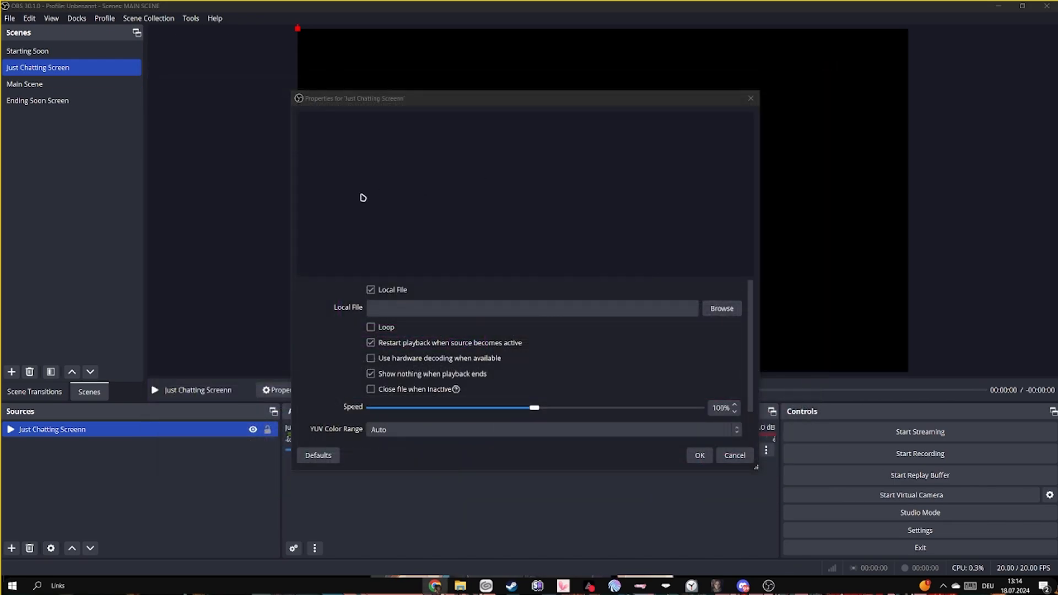
# - Load the just chatting overlay video as the source's local file and enlarge it to fill the whole canvas
pyautogui.click(726, 307)
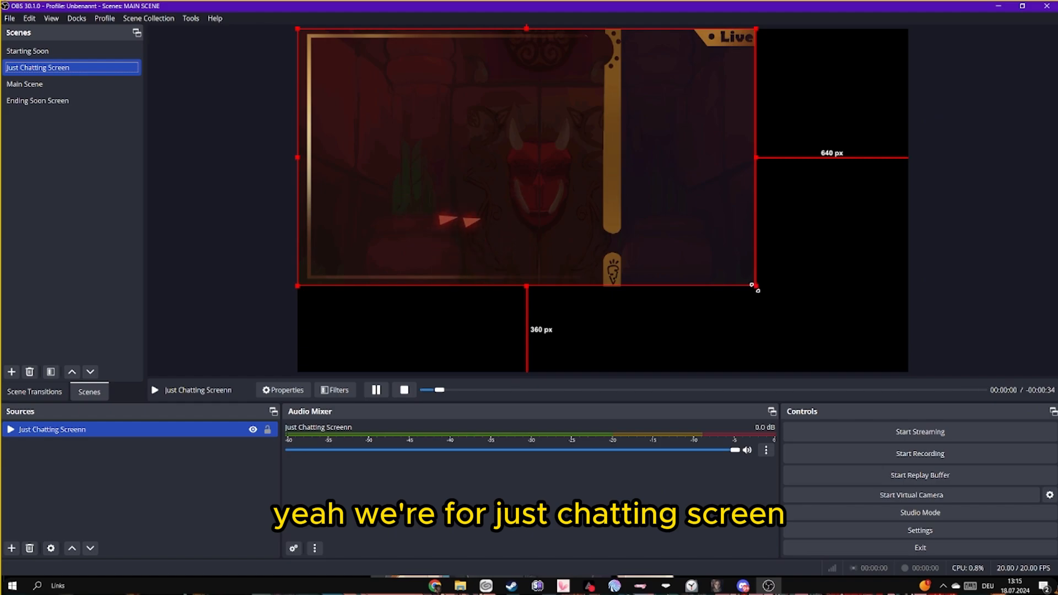
pyautogui.moveTo(752, 287); pyautogui.dragTo(909, 373)
pyautogui.click(11, 547)
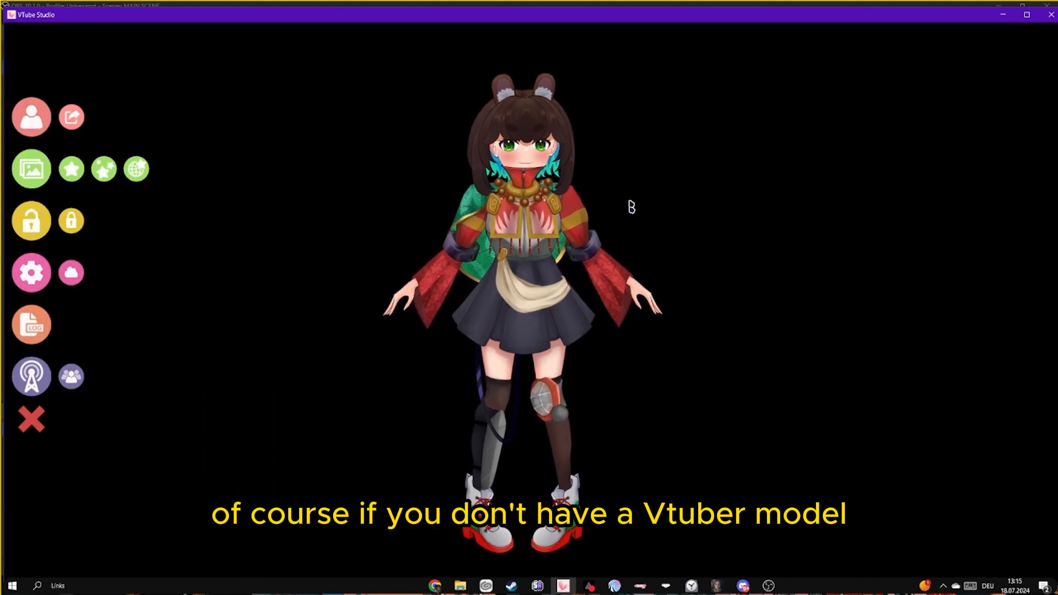
# - Enlarge the VTuber model in VTube Studio, and search Google in the browser for "free adoptable vtuber model"
pyautogui.scroll(3, 615, 375)
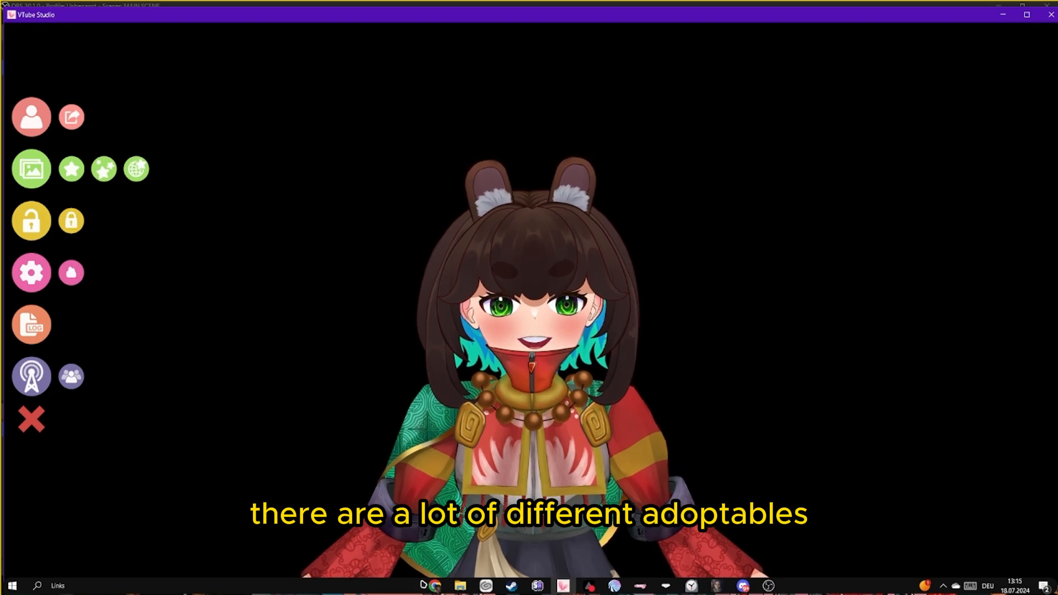
pyautogui.click(435, 585)
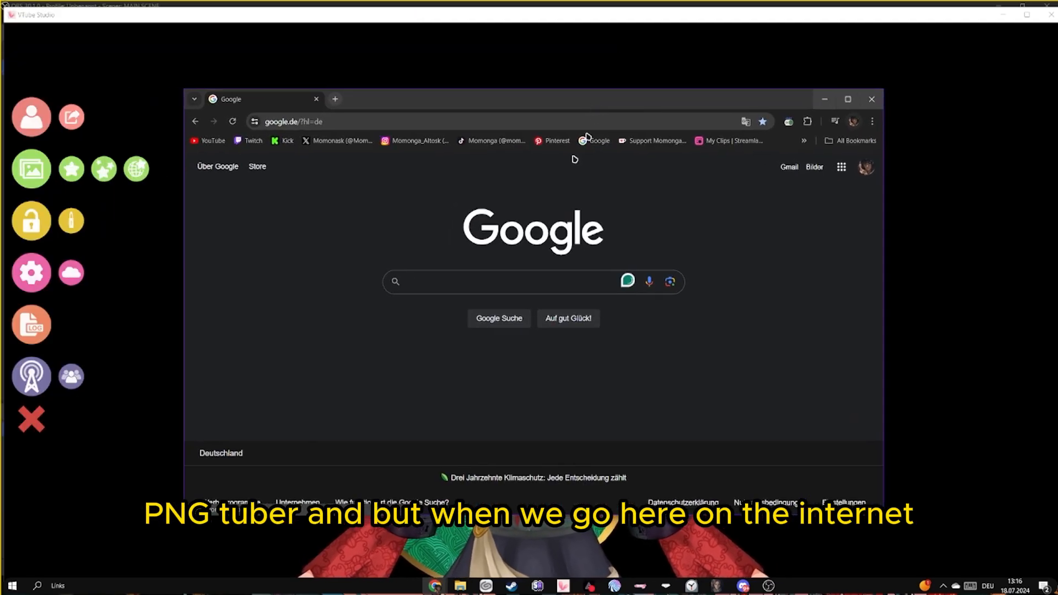
pyautogui.click(487, 289)
pyautogui.write('free adoptable')
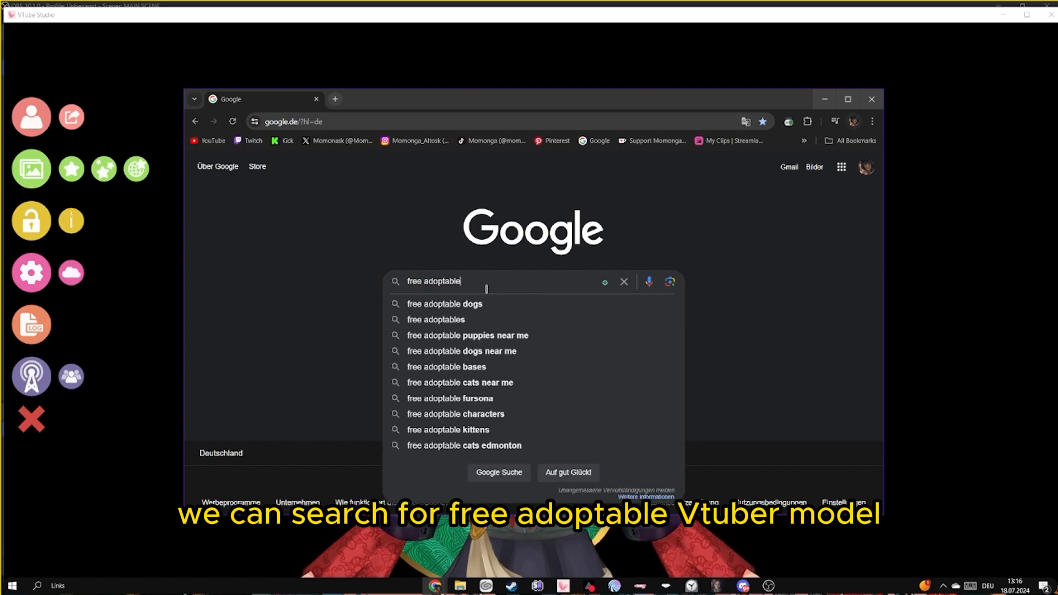
pyautogui.write(' vtuber model')
pyautogui.press('Return')
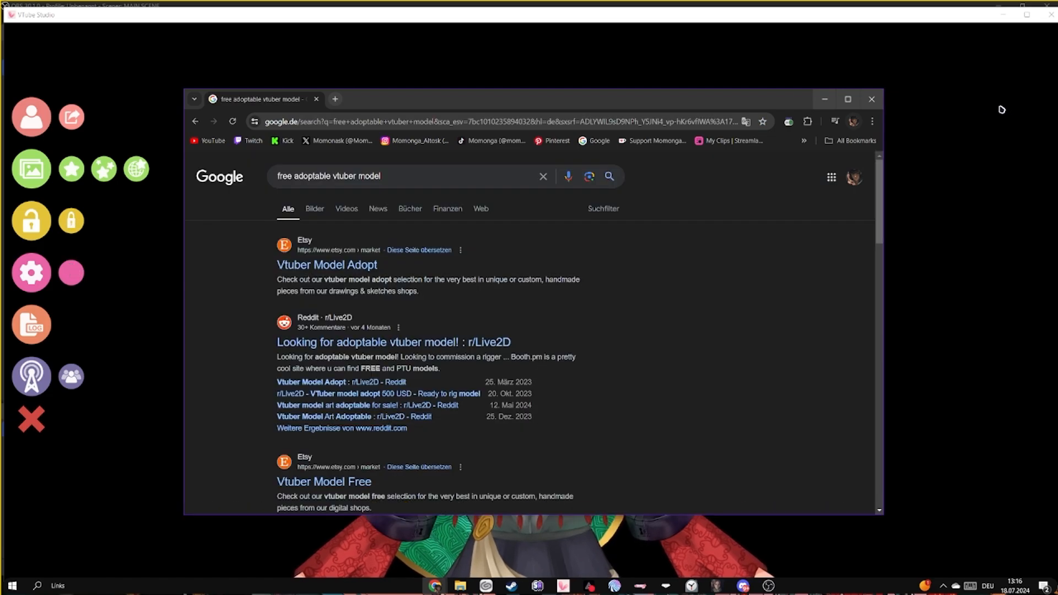
pyautogui.click(848, 99)
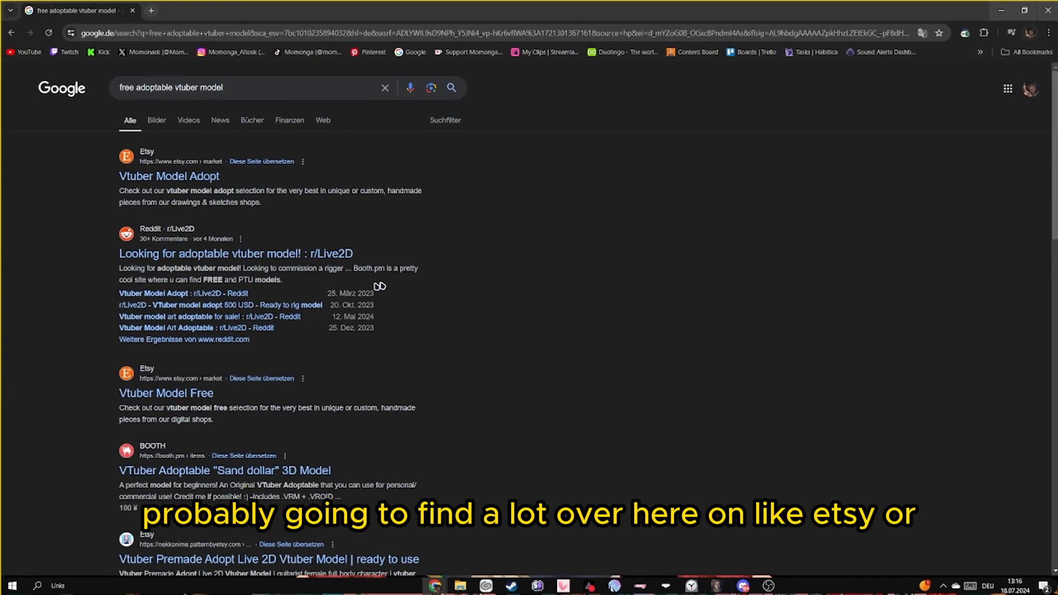
# - Browse the Google image results for adoptable VTuber models, including the Ko-fi "Shizu" preview, and return to OBS Studio
pyautogui.click(157, 119)
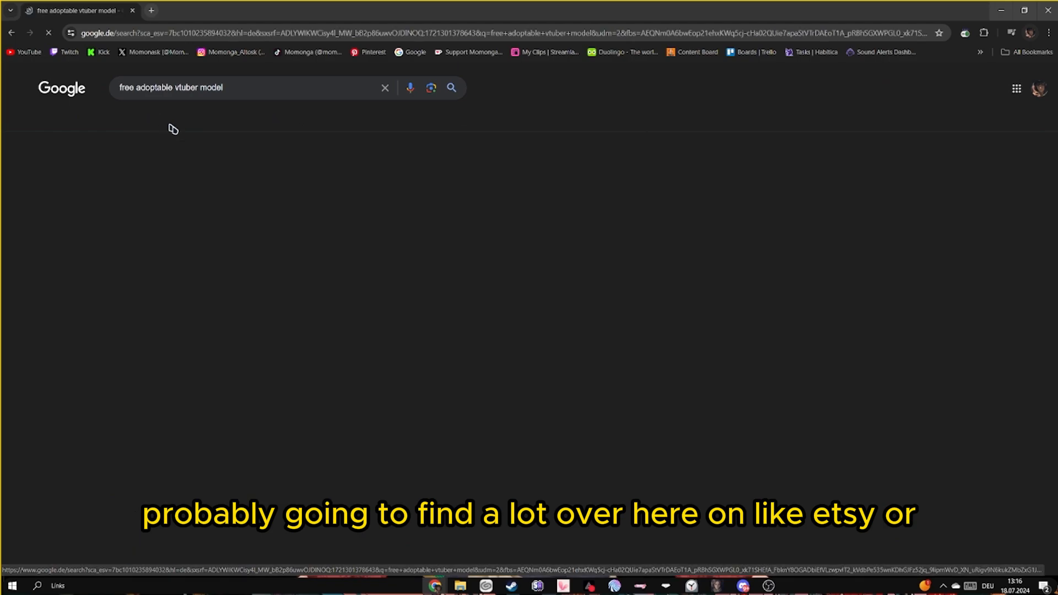
pyautogui.click(802, 236)
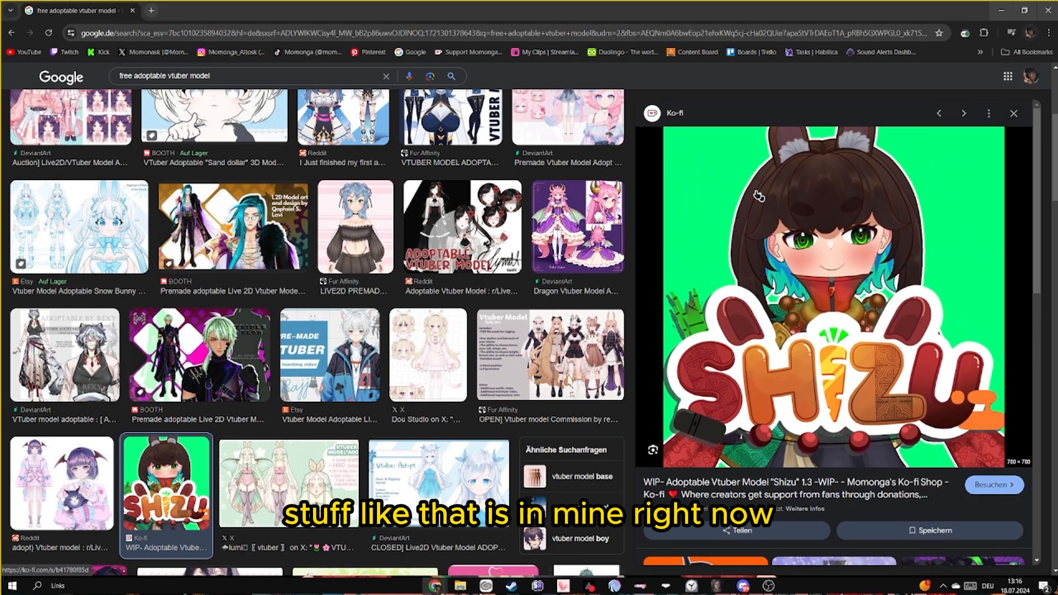
pyautogui.click(1014, 114)
pyautogui.scroll(-15, 729, 324)
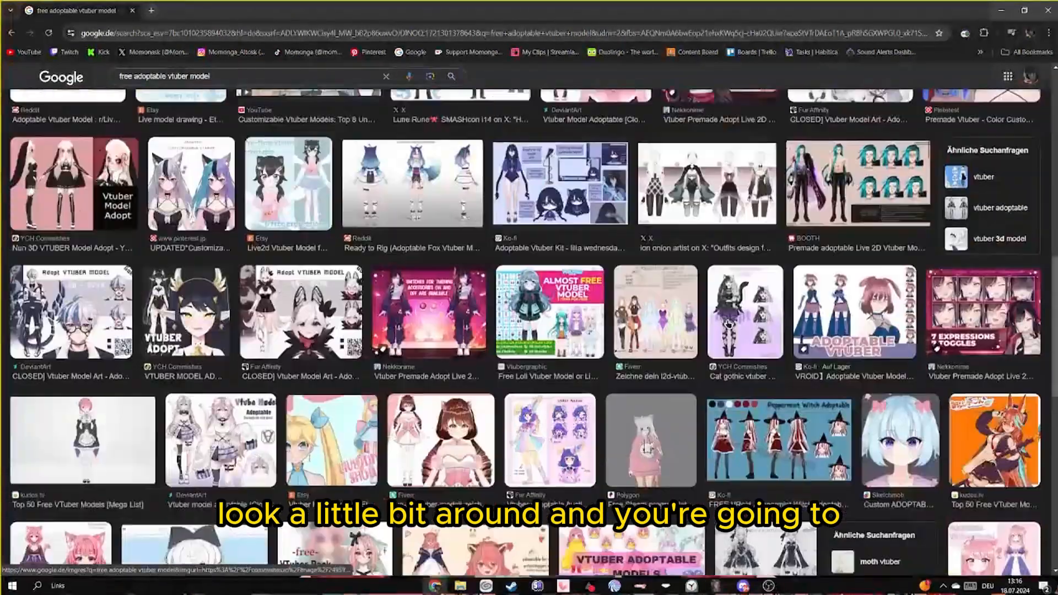
pyautogui.scroll(-5, 729, 324)
pyautogui.scroll(10, 729, 324)
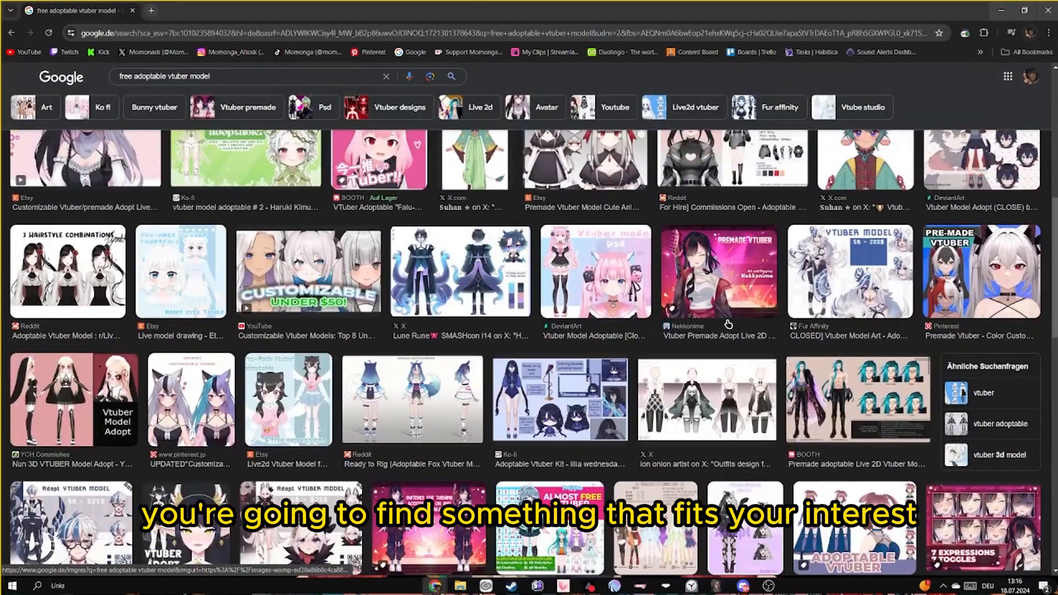
pyautogui.scroll(4, 729, 324)
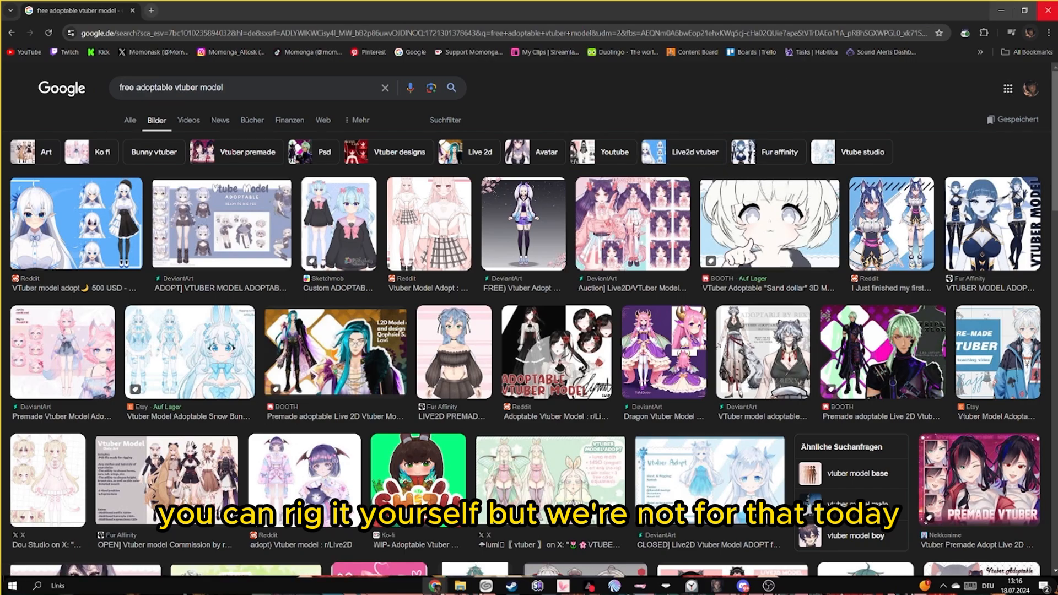
pyautogui.click(1001, 10)
pyautogui.click(992, 18)
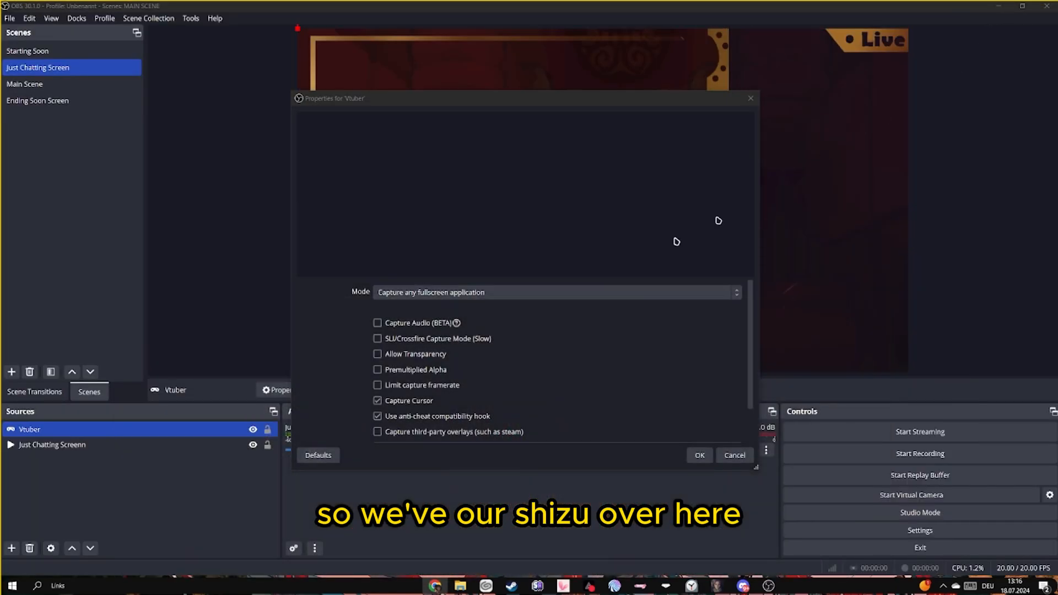
# - Set the Vtuber game capture to Capture specific window with transparency allowed, choosing the [VTube Studio.exe]: VTube Studio window
pyautogui.click(482, 297)
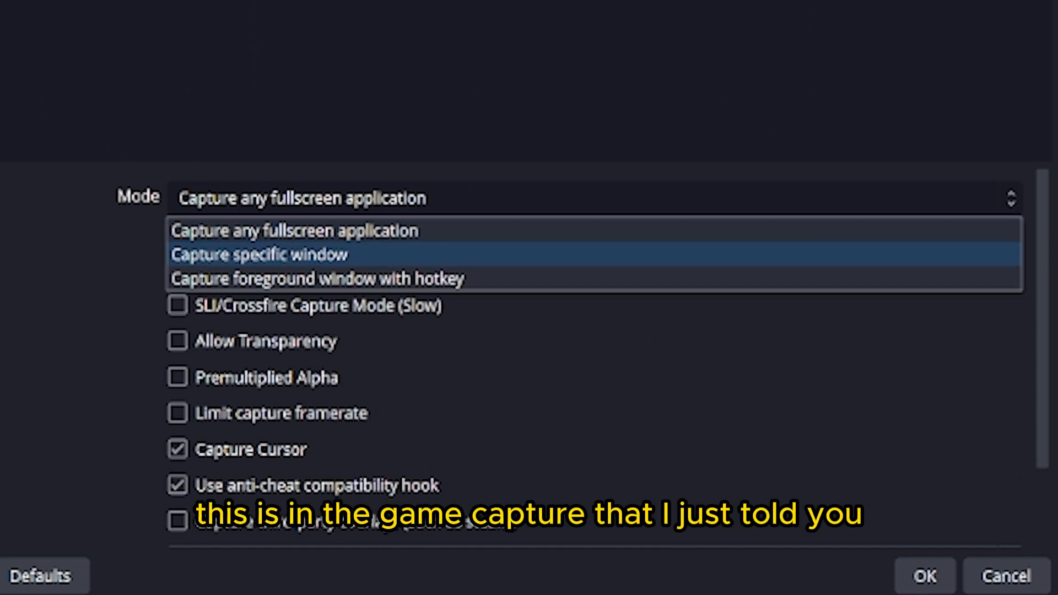
pyautogui.click(290, 266)
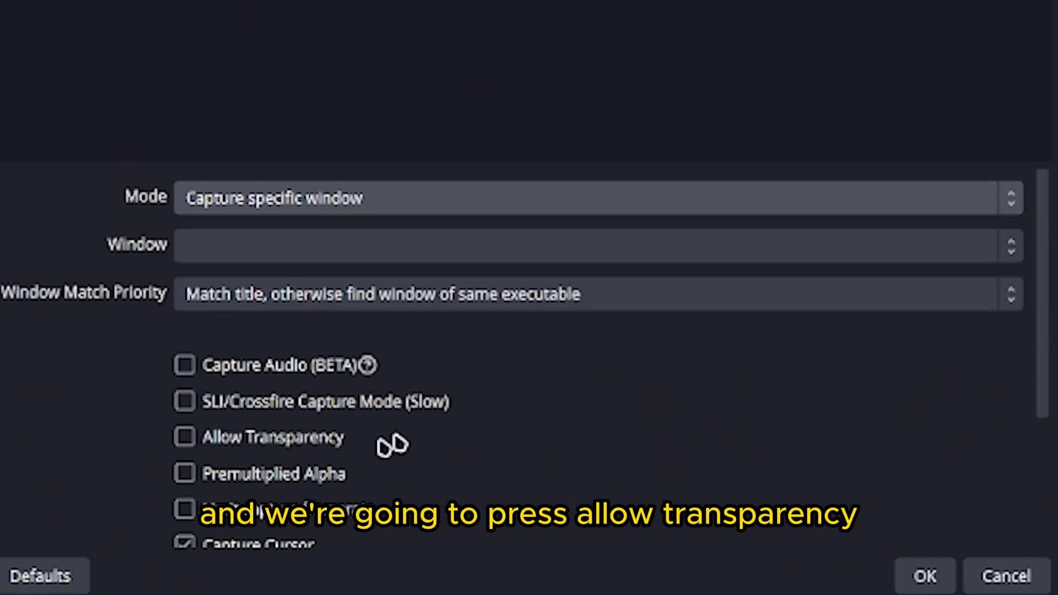
pyautogui.click(283, 441)
pyautogui.click(441, 246)
pyautogui.click(433, 336)
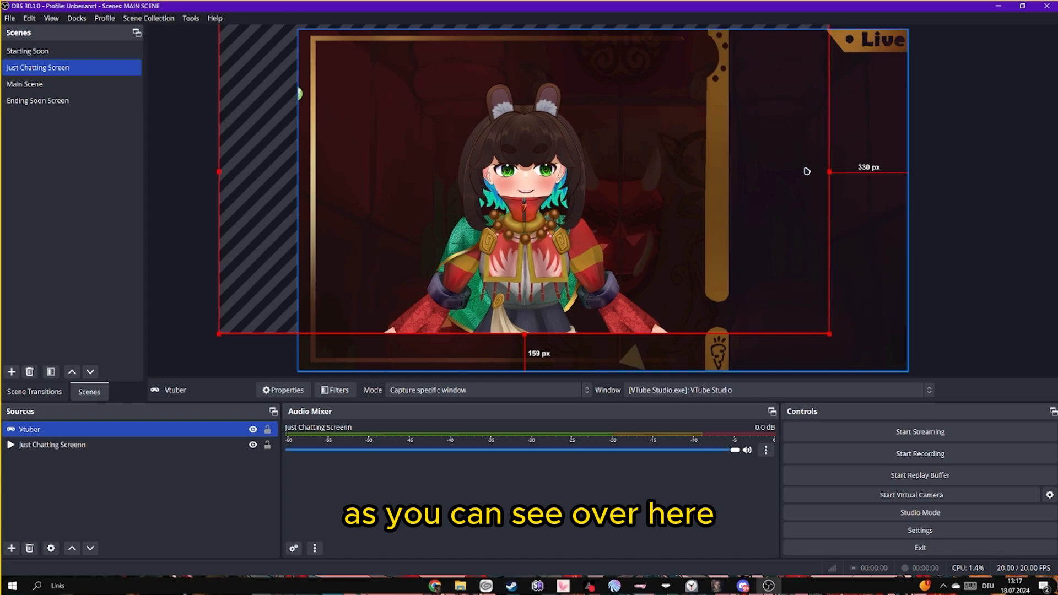
# - Crop the VTube Studio menu icons off the Vtuber source, and reposition and enlarge the model inside the chatting frame
pyautogui.moveTo(805, 169); pyautogui.dragTo(827, 207)
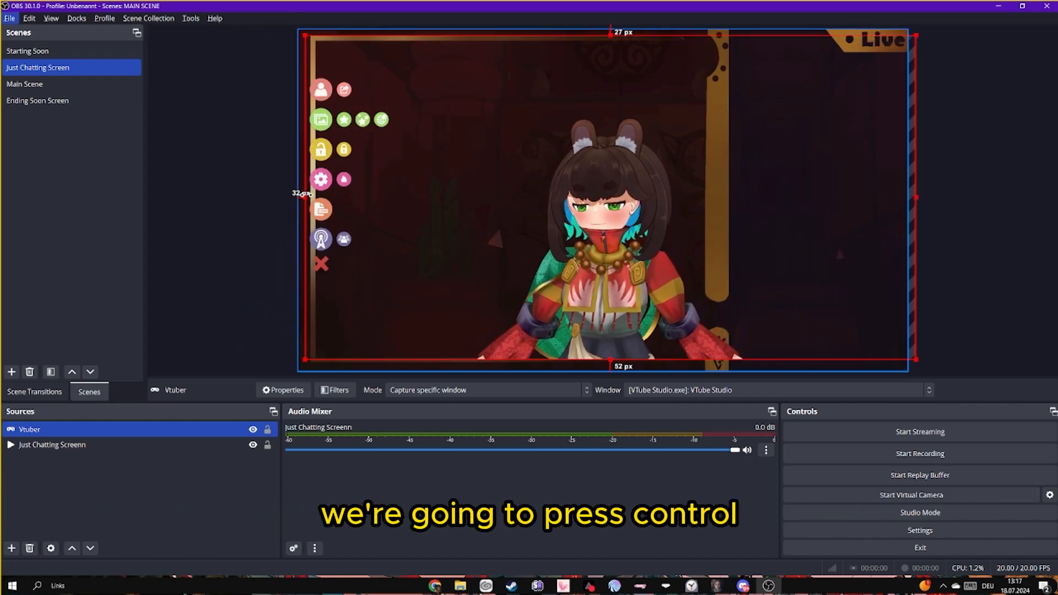
pyautogui.moveTo(304, 194); pyautogui.dragTo(399, 197)
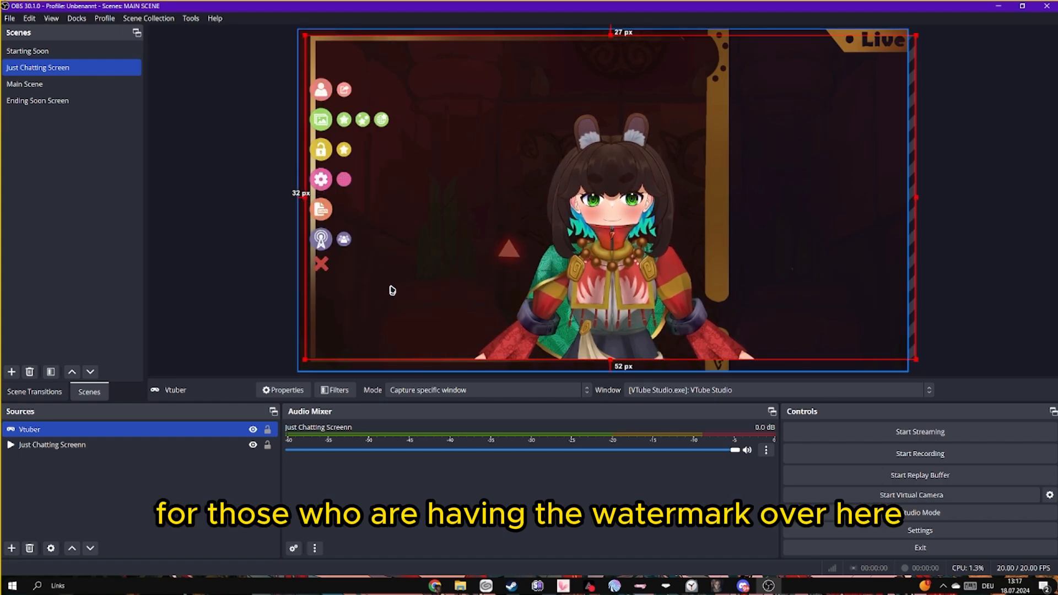
pyautogui.moveTo(301, 202); pyautogui.dragTo(672, 218)
pyautogui.moveTo(778, 210); pyautogui.dragTo(853, 204)
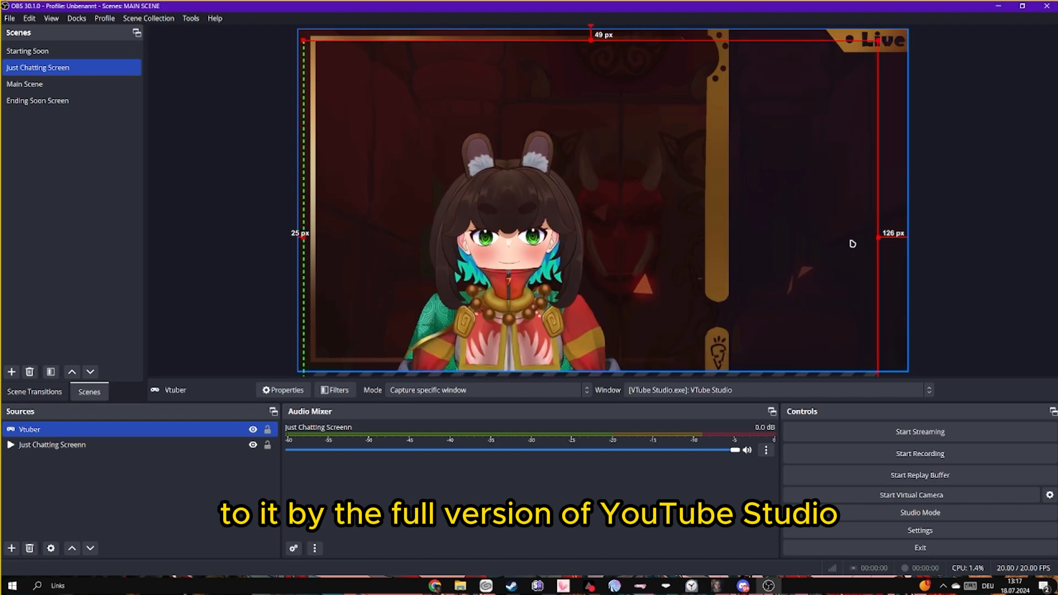
# - Hide the on-screen menu in VTube Studio, maximize its window, and minimize it to return to OBS Studio
pyautogui.click(742, 295)
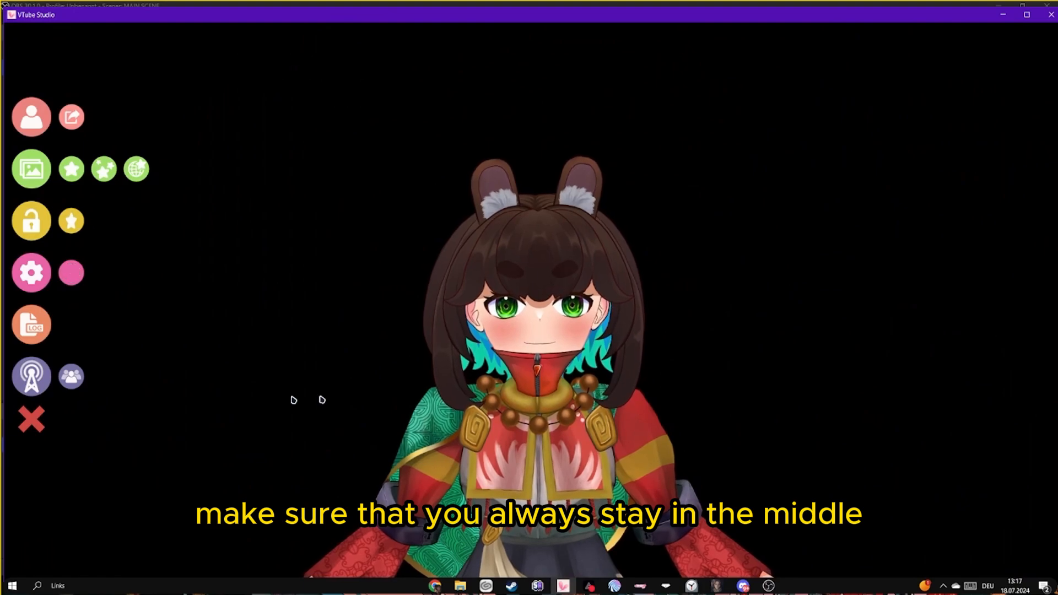
pyautogui.doubleClick(631, 301)
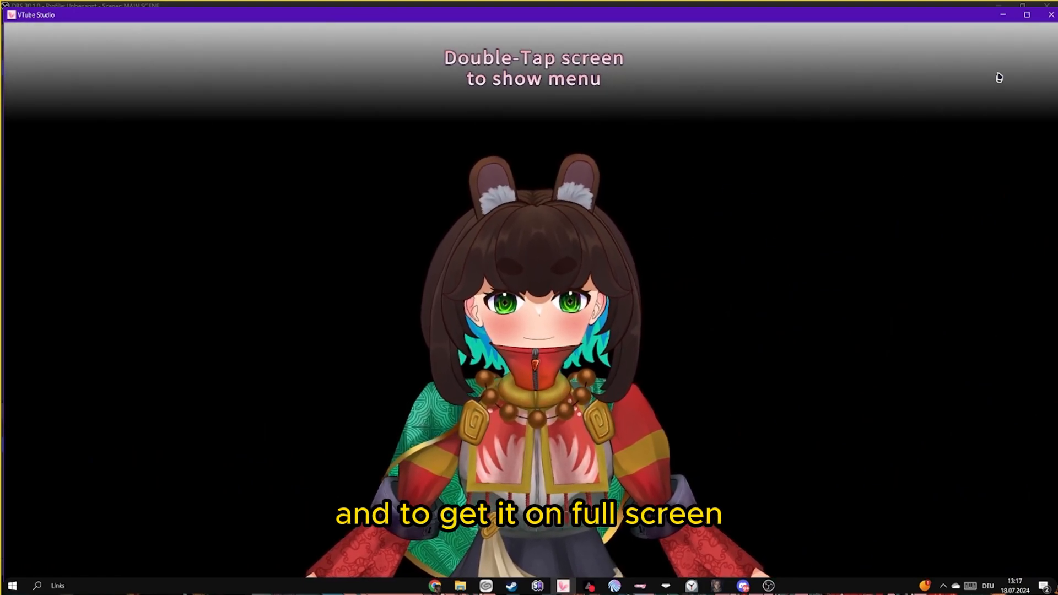
pyautogui.click(1026, 14)
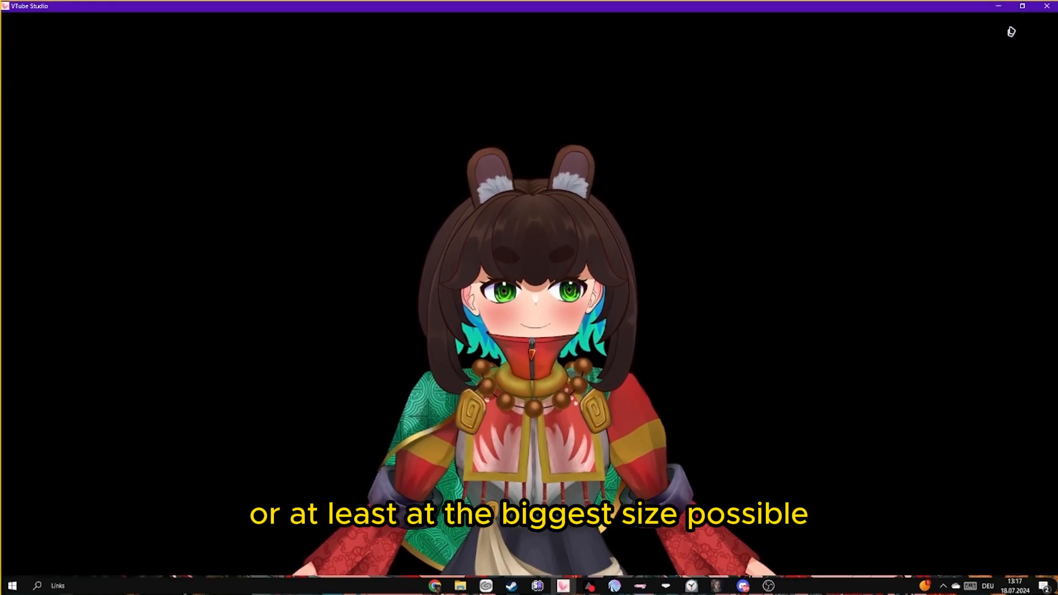
pyautogui.click(999, 6)
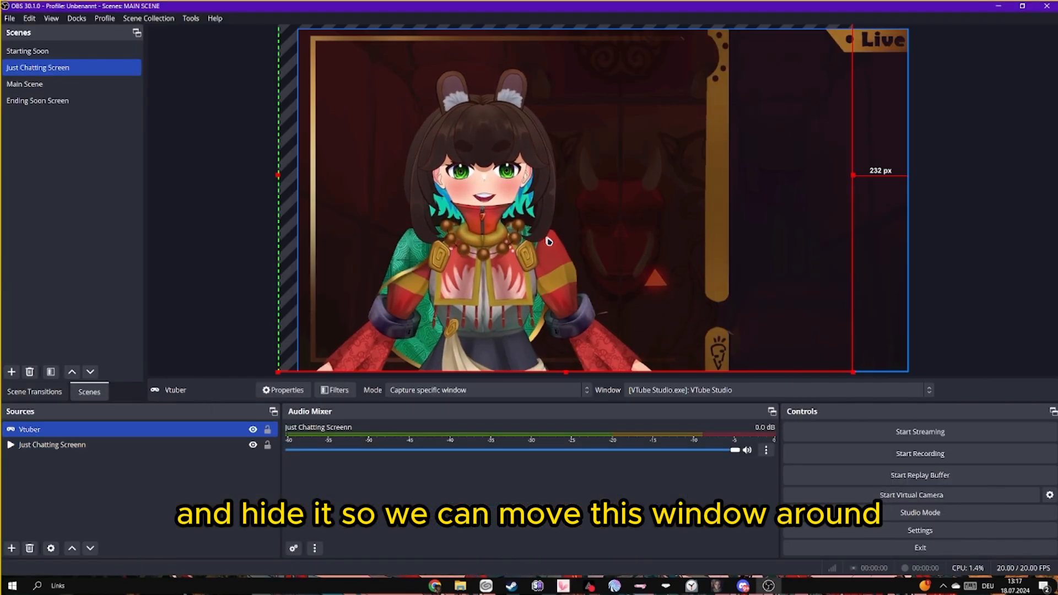
# - Enlarge the Vtuber source past the canvas edges with the model inside the frame, and lock both the Vtuber and Just Chatting Screenn sources
pyautogui.moveTo(549, 241); pyautogui.dragTo(633, 234)
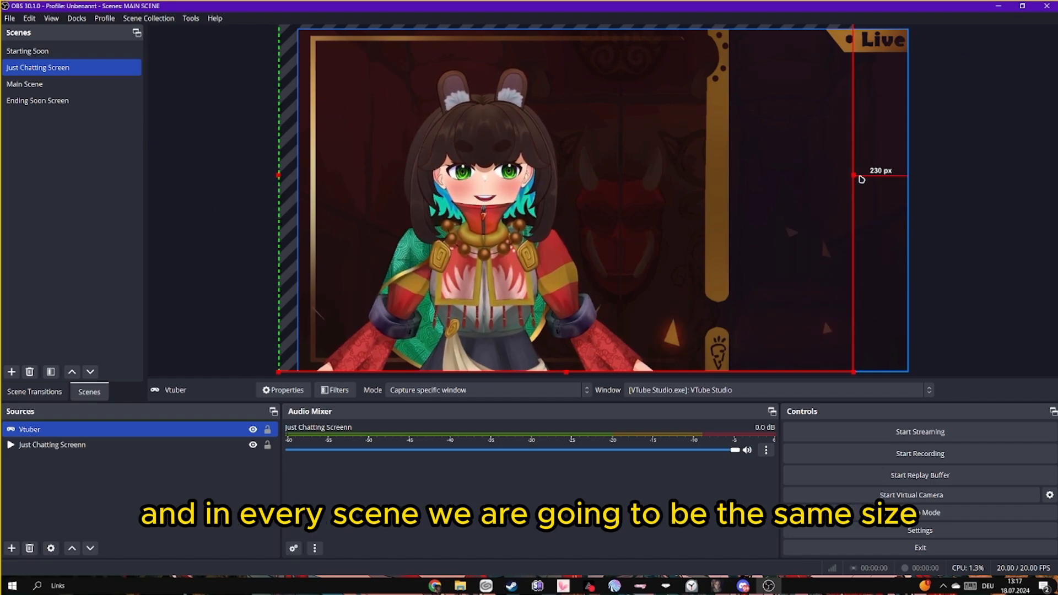
pyautogui.moveTo(861, 179); pyautogui.dragTo(973, 181)
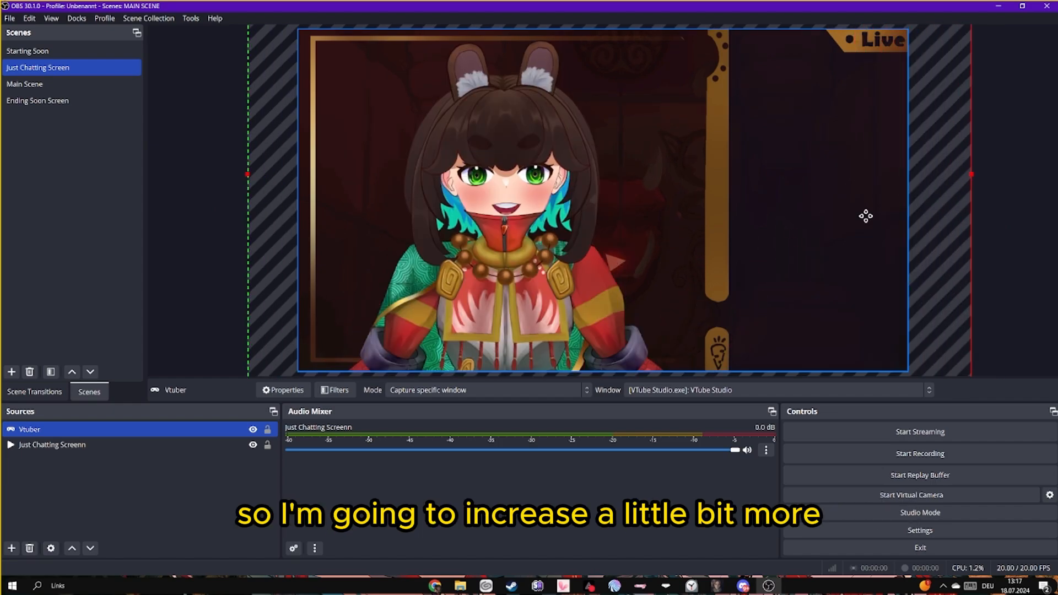
pyautogui.click(267, 429)
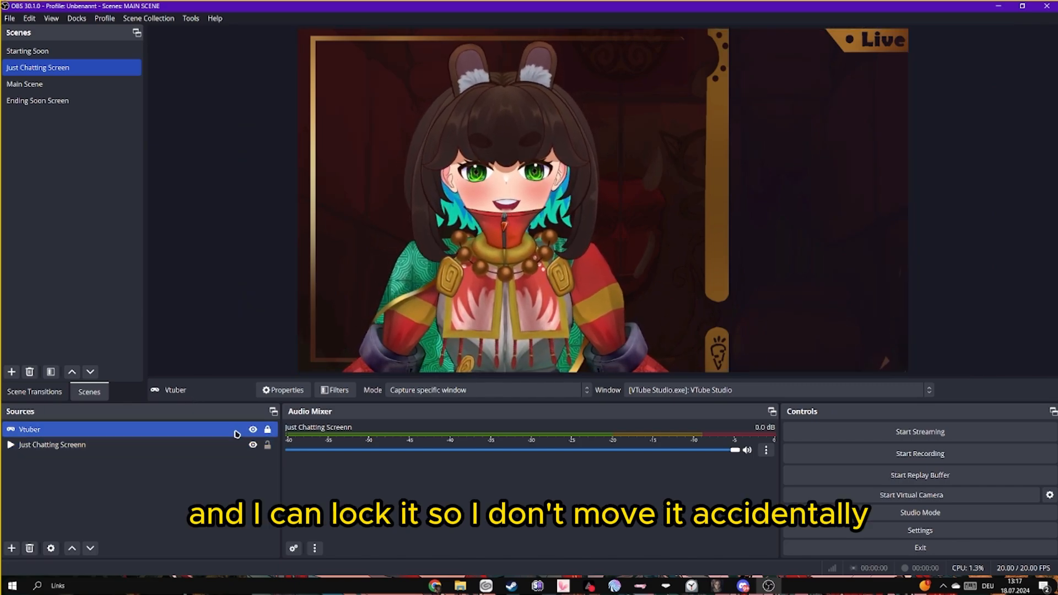
# - Add a looping media source with the downloaded 自宅にて.mp3 file at the bottom of the source list and rename it BGM
pyautogui.click(12, 548)
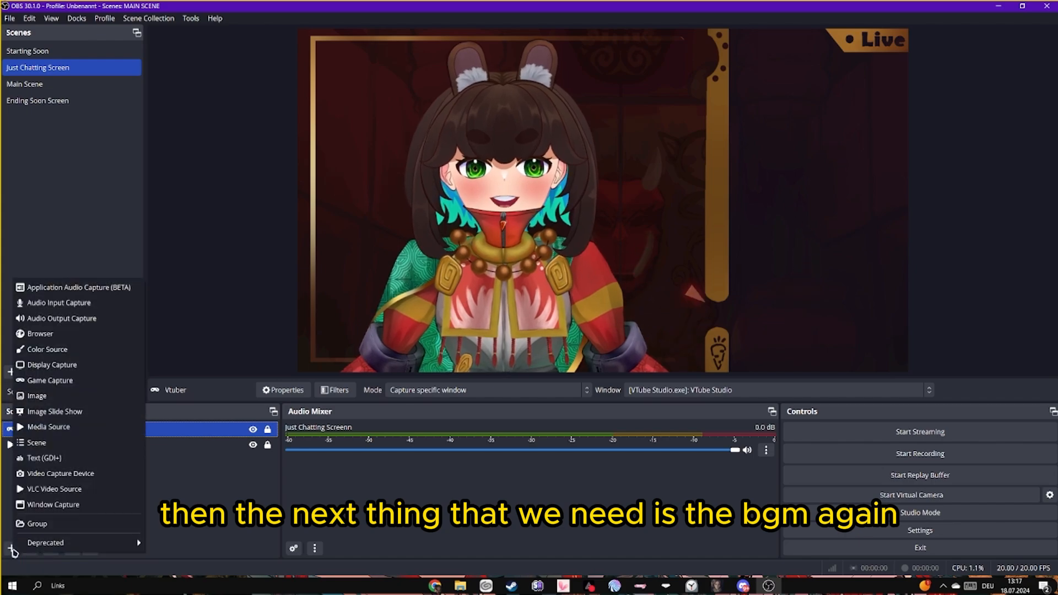
pyautogui.click(90, 428)
pyautogui.click(554, 354)
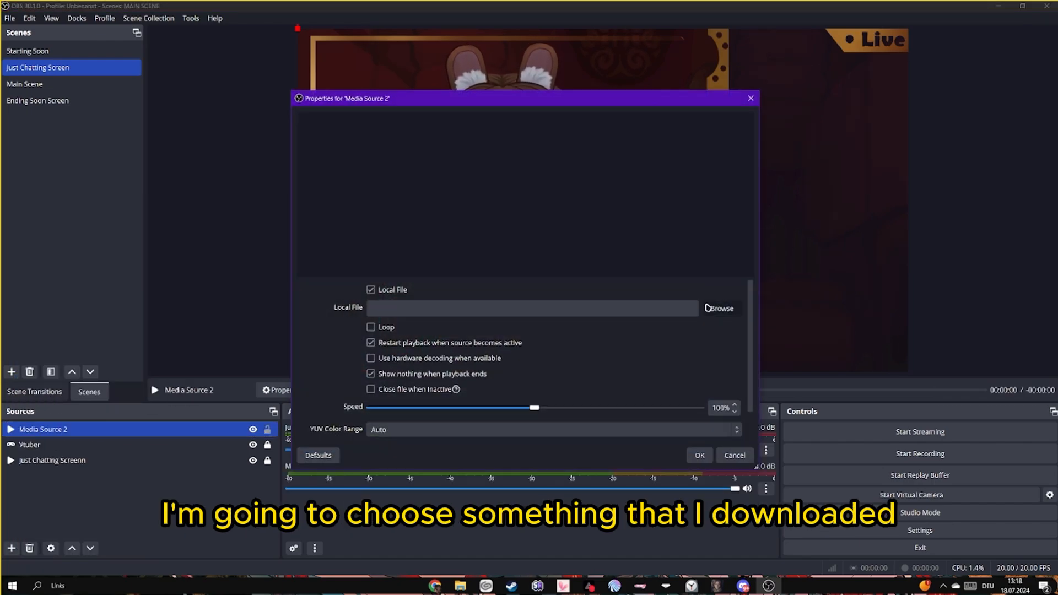
pyautogui.click(722, 308)
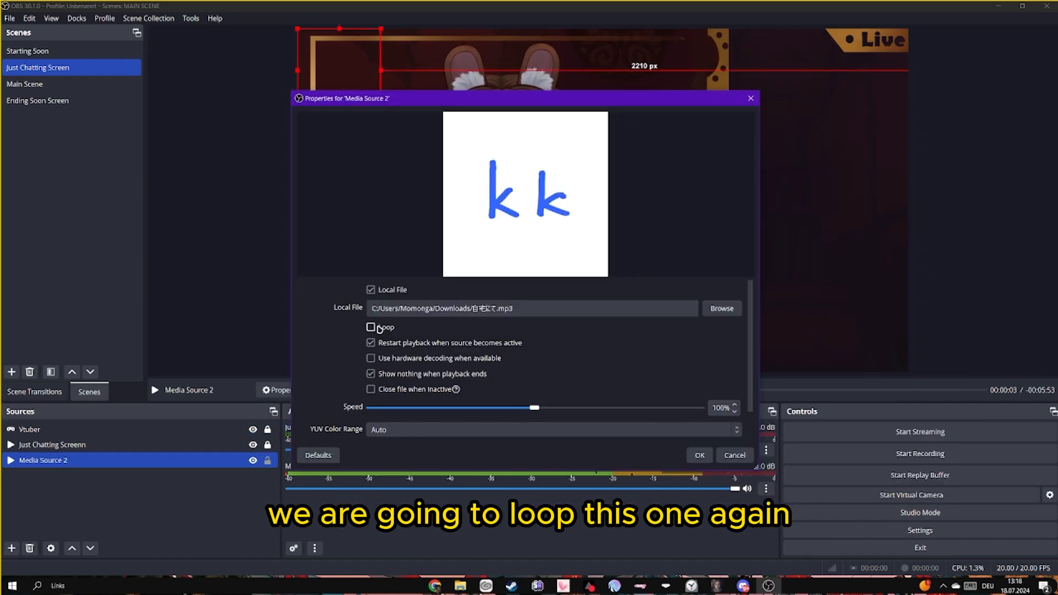
pyautogui.click(309, 328)
pyautogui.click(881, 451)
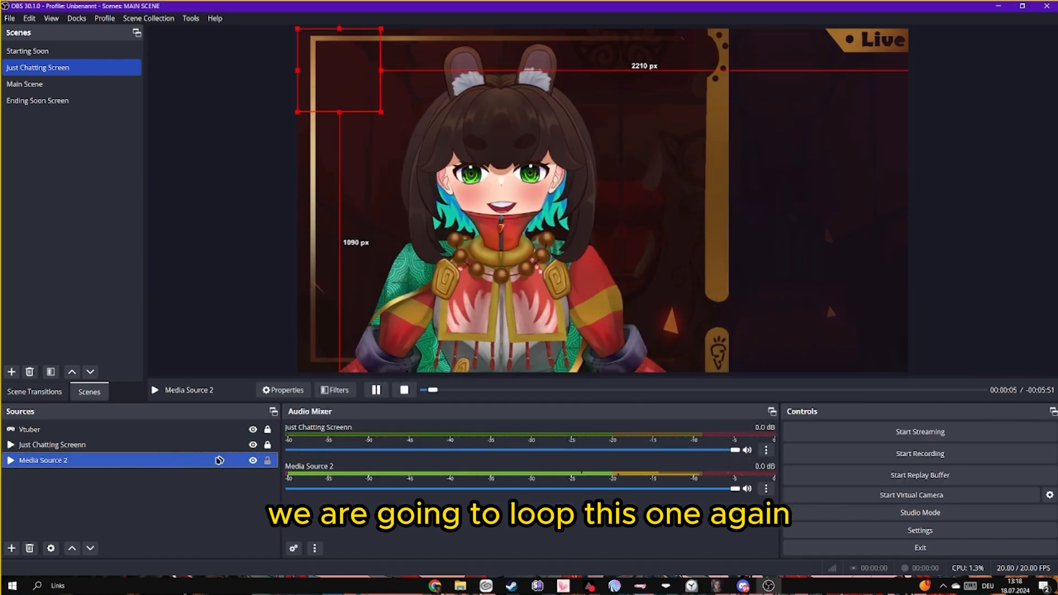
pyautogui.write('BGM')
pyautogui.click(164, 494)
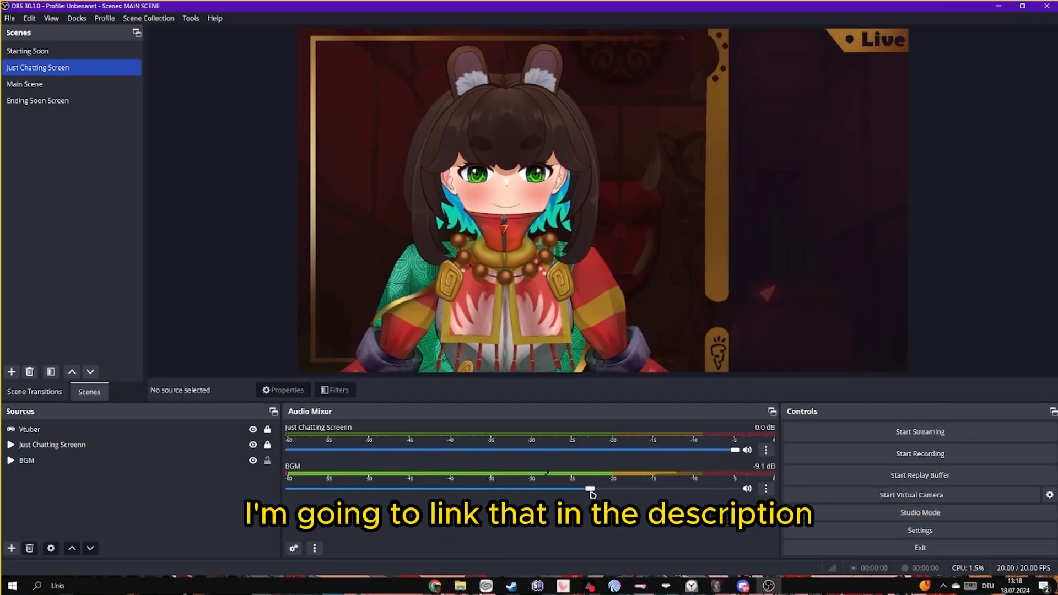
# - Lower the BGM volume to about -19 dB and set its audio monitoring to Monitor and Output
pyautogui.moveTo(566, 492); pyautogui.dragTo(527, 492)
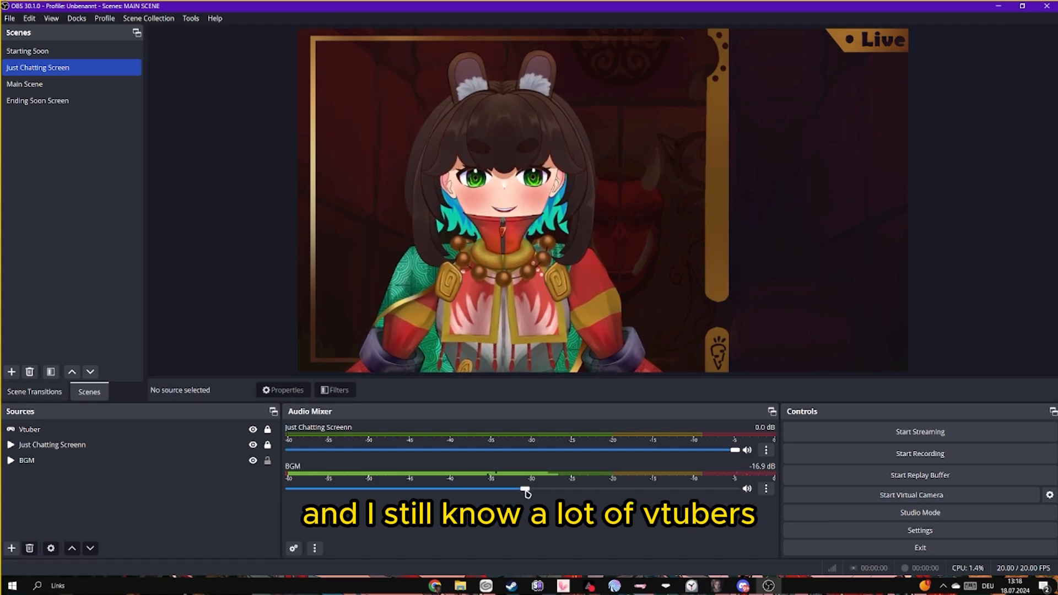
pyautogui.click(315, 548)
pyautogui.click(539, 110)
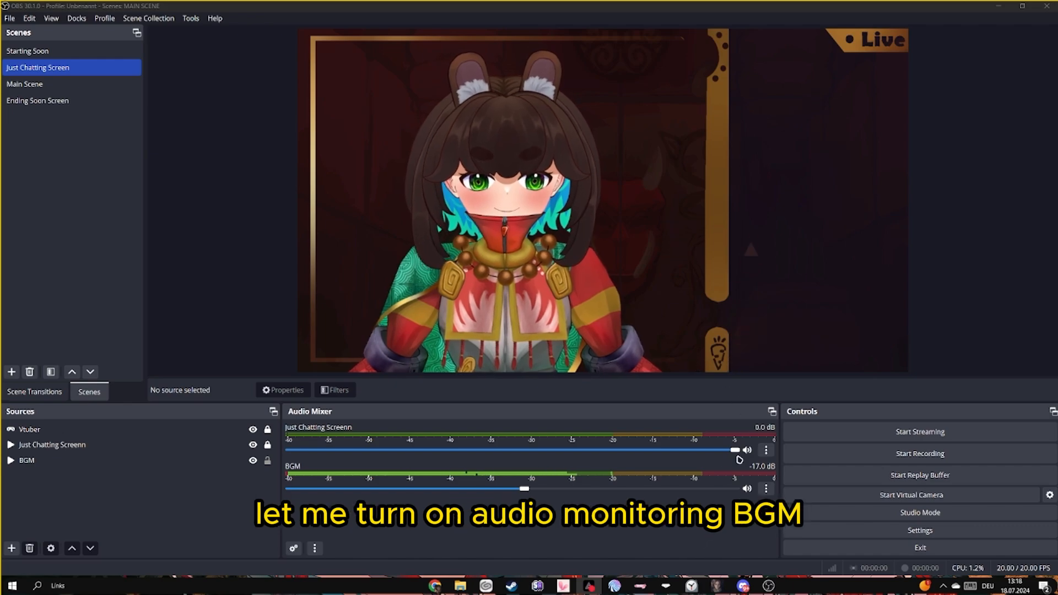
pyautogui.click(766, 489)
pyautogui.click(807, 478)
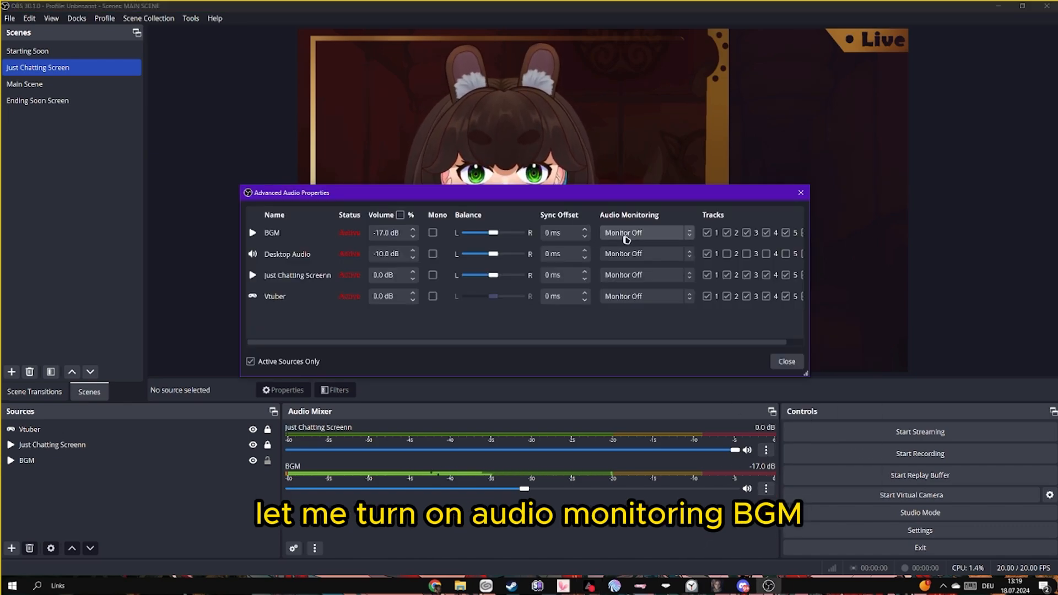
pyautogui.click(638, 237)
pyautogui.click(631, 270)
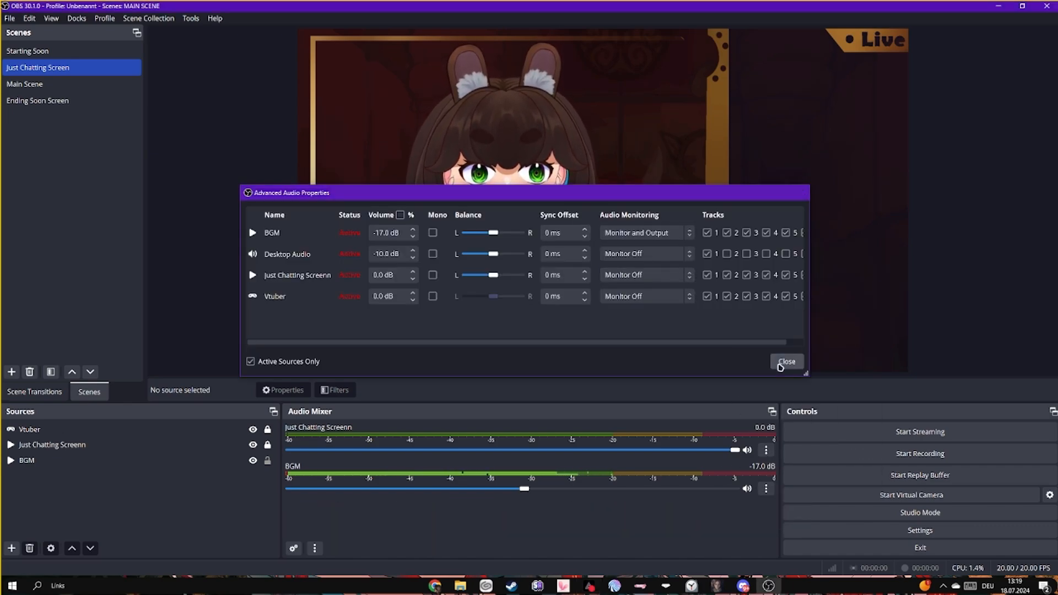
pyautogui.click(786, 361)
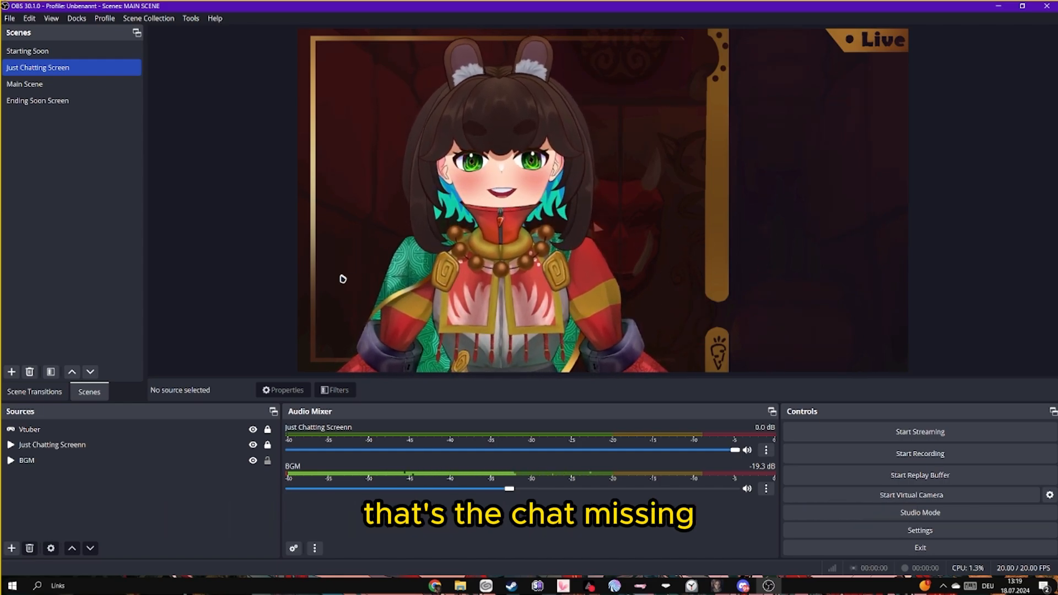
# - Switch to the Chrome browser, search Google for streamelements and open the StreamElements website
pyautogui.click(85, 430)
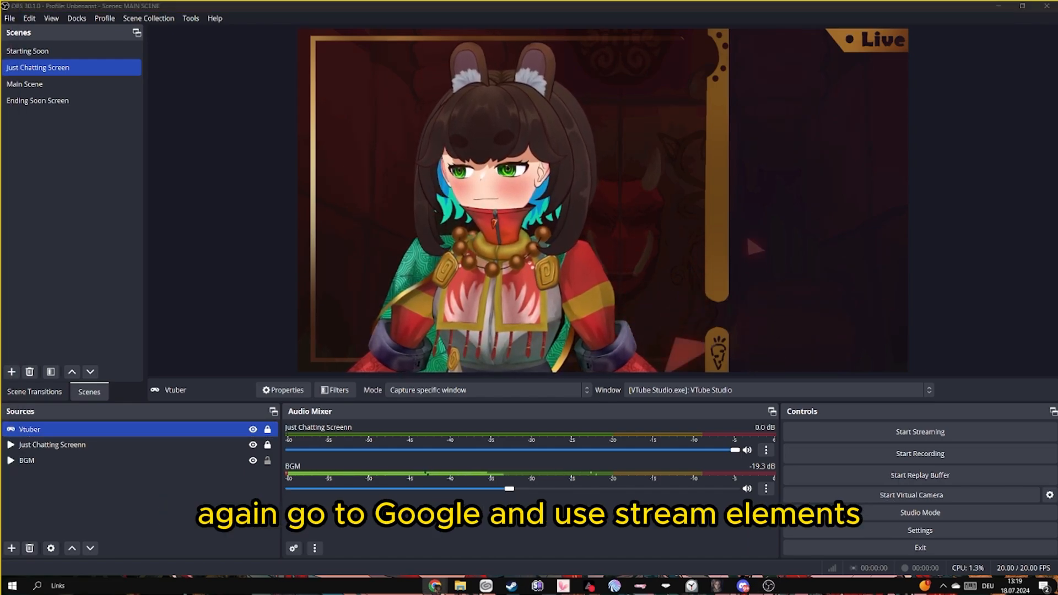
pyautogui.moveTo(1, 38); pyautogui.dragTo(752, 108)
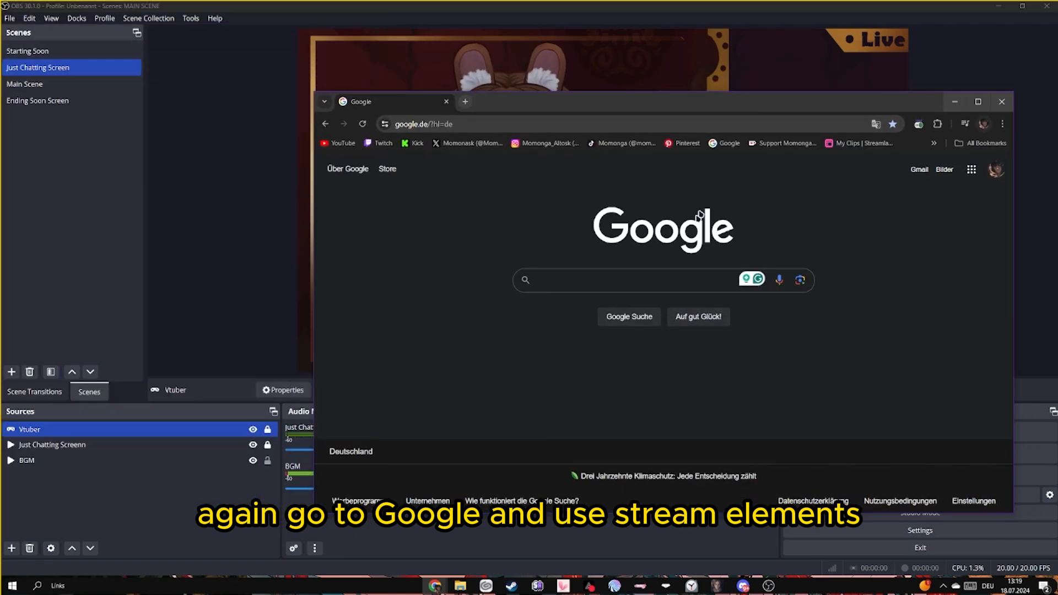
pyautogui.click(619, 289)
pyautogui.write('stream')
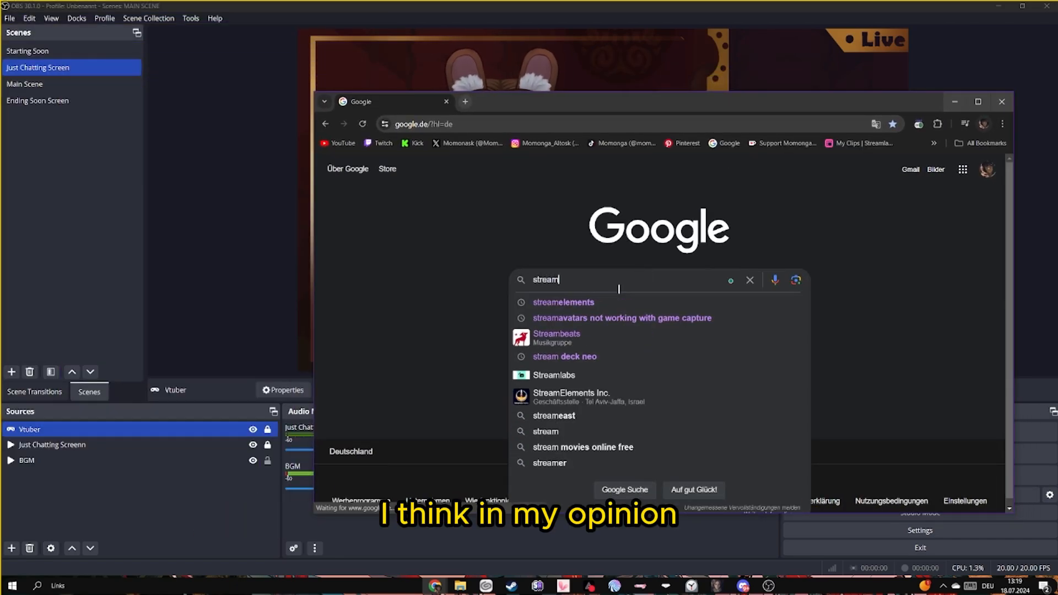
pyautogui.click(621, 301)
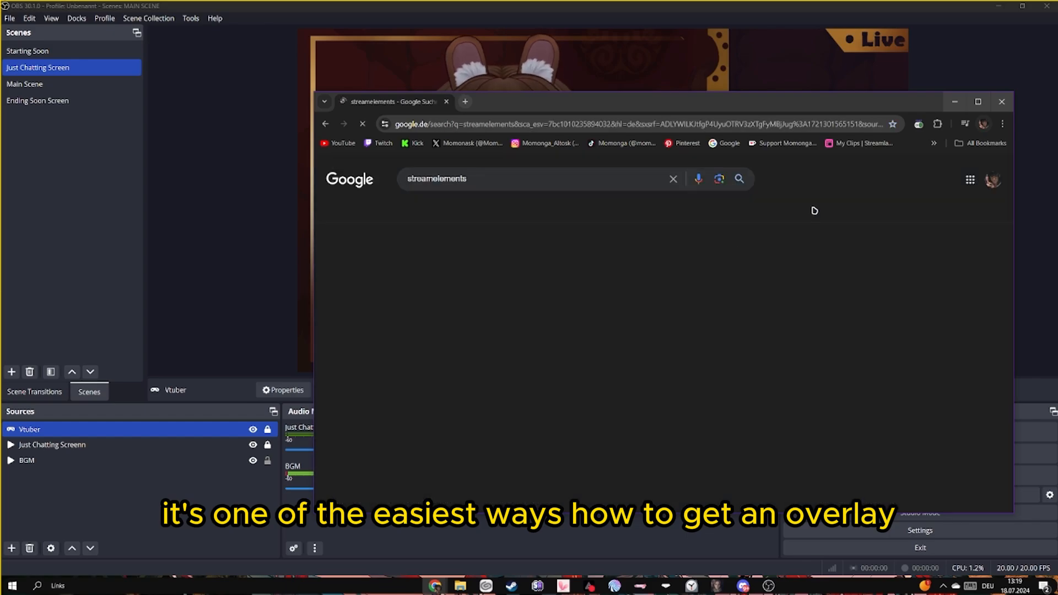
pyautogui.click(978, 102)
pyautogui.click(326, 176)
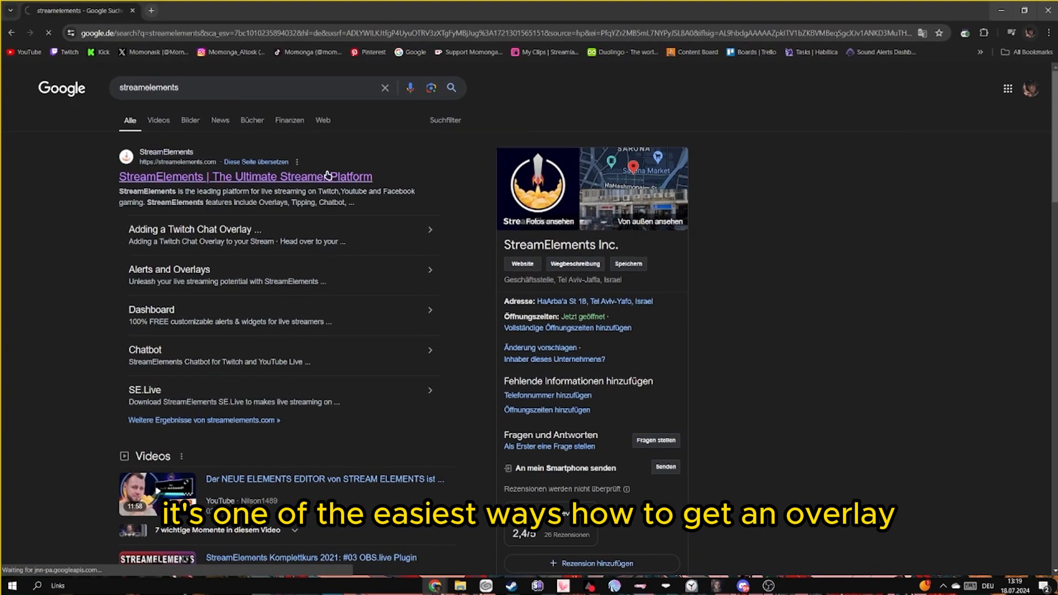
# - Go to the live streamers dashboard, open the overlays list and start a new overlay at 1080p resolution
pyautogui.moveTo(502, 23); pyautogui.dragTo(634, 85)
pyautogui.click(413, 380)
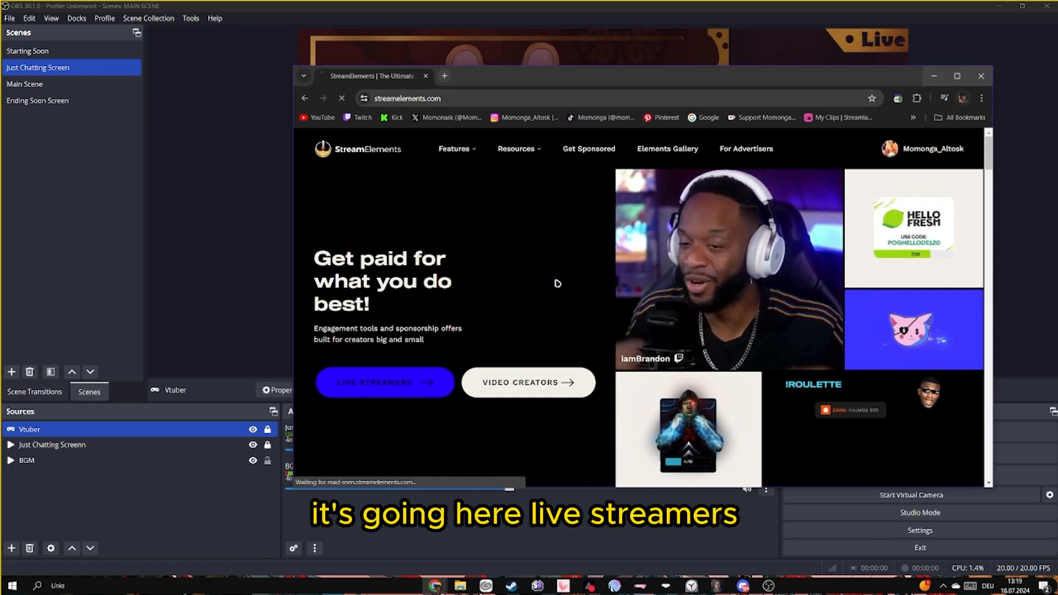
pyautogui.click(956, 76)
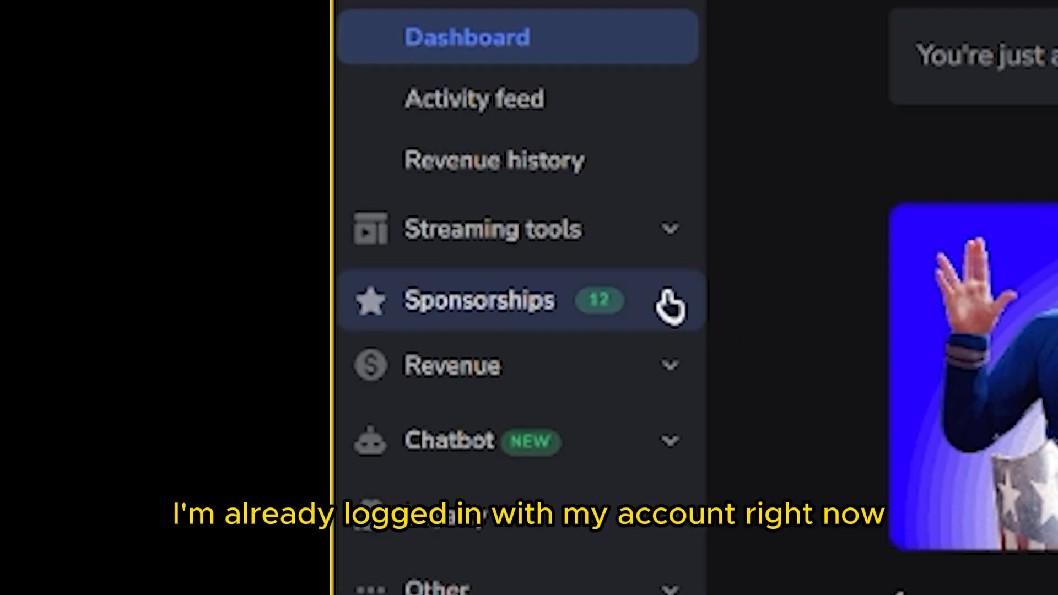
pyautogui.click(671, 233)
pyautogui.click(573, 378)
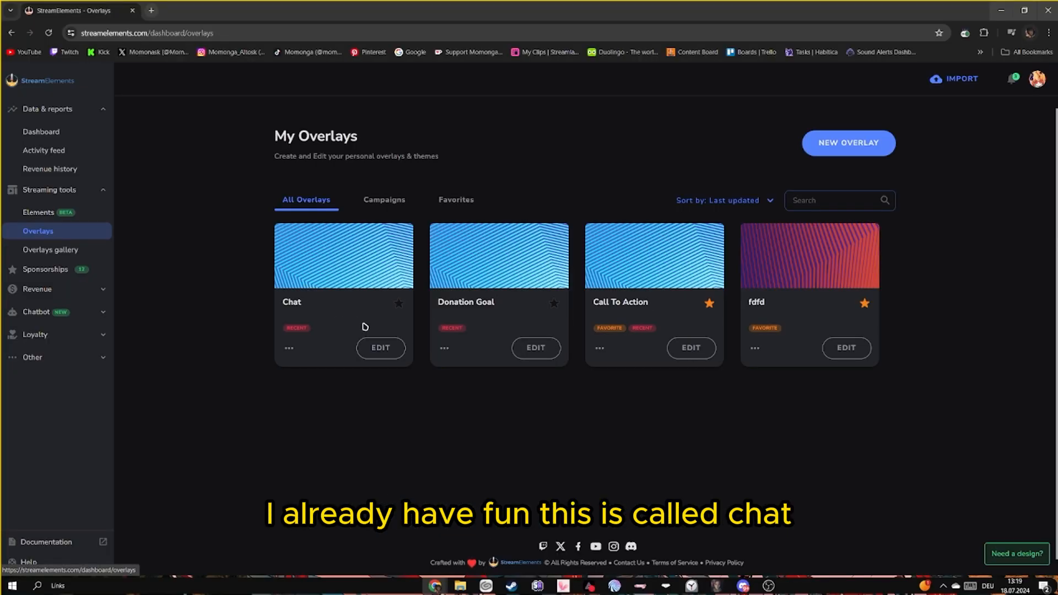
pyautogui.click(852, 150)
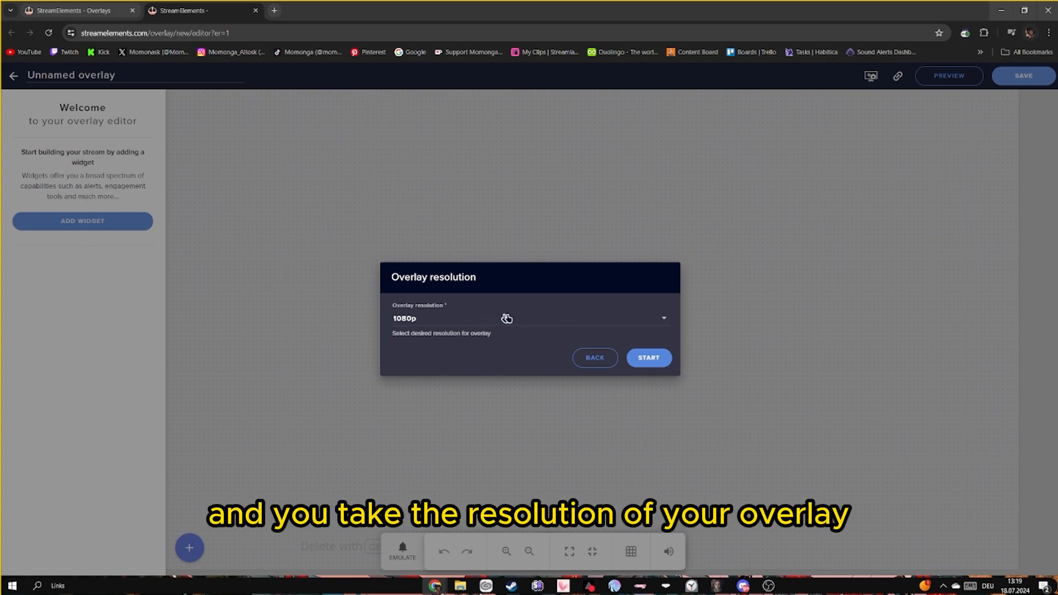
pyautogui.click(655, 362)
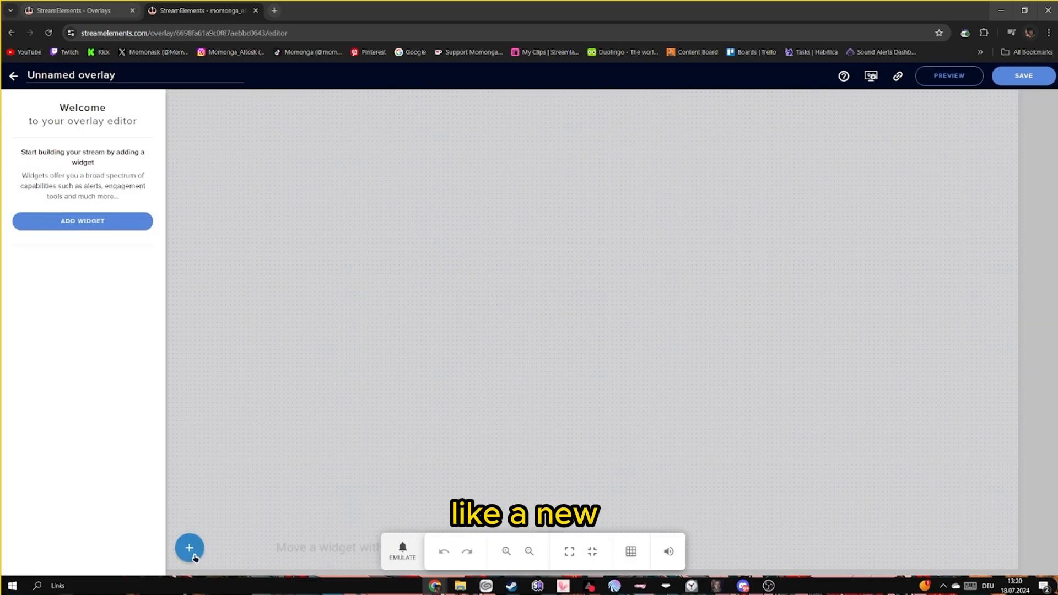
# - Add the stream chat widget and stretch it along the canvas's right side to nearly the full height
pyautogui.click(189, 548)
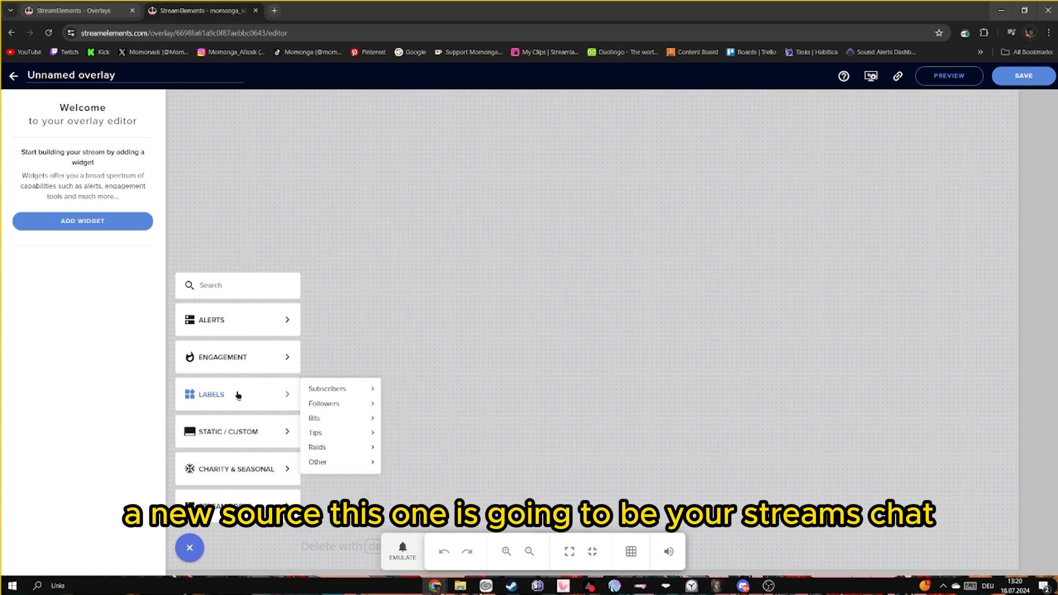
pyautogui.moveTo(259, 315)
pyautogui.moveTo(264, 504)
pyautogui.click(323, 504)
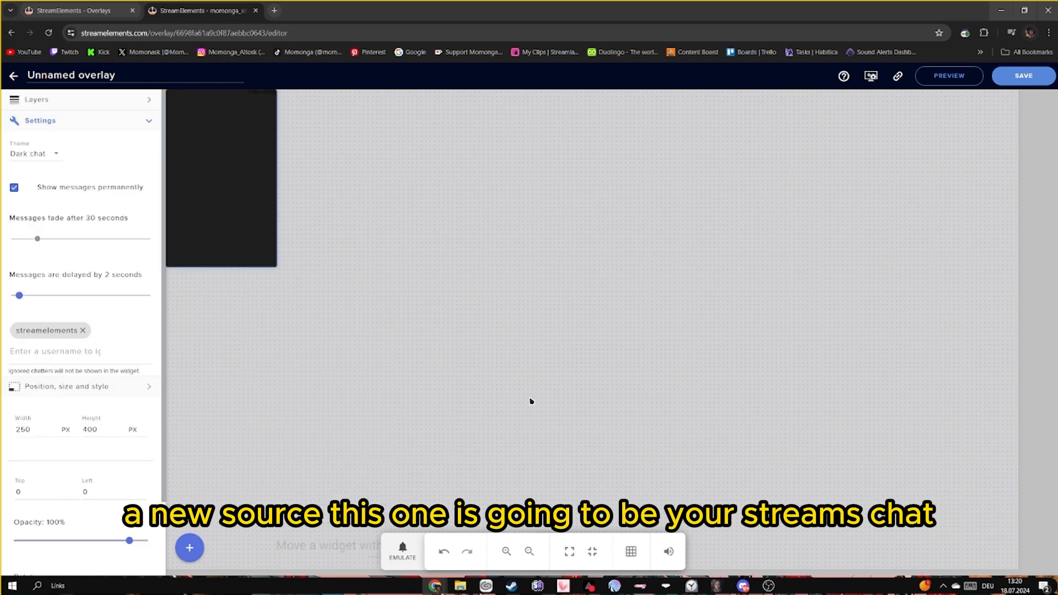
pyautogui.moveTo(267, 218); pyautogui.dragTo(973, 211)
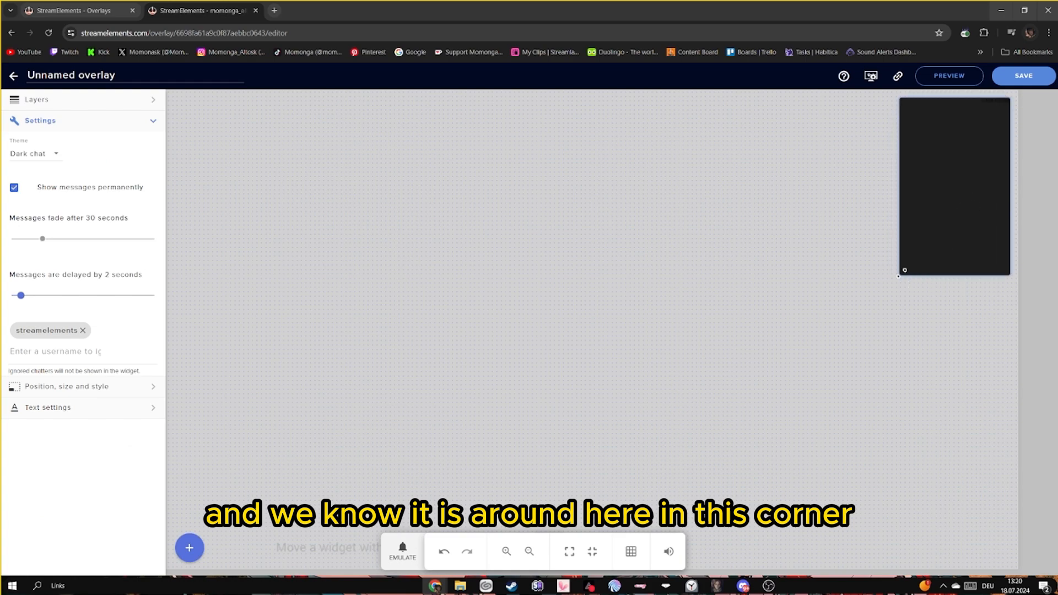
pyautogui.moveTo(904, 270); pyautogui.dragTo(820, 558)
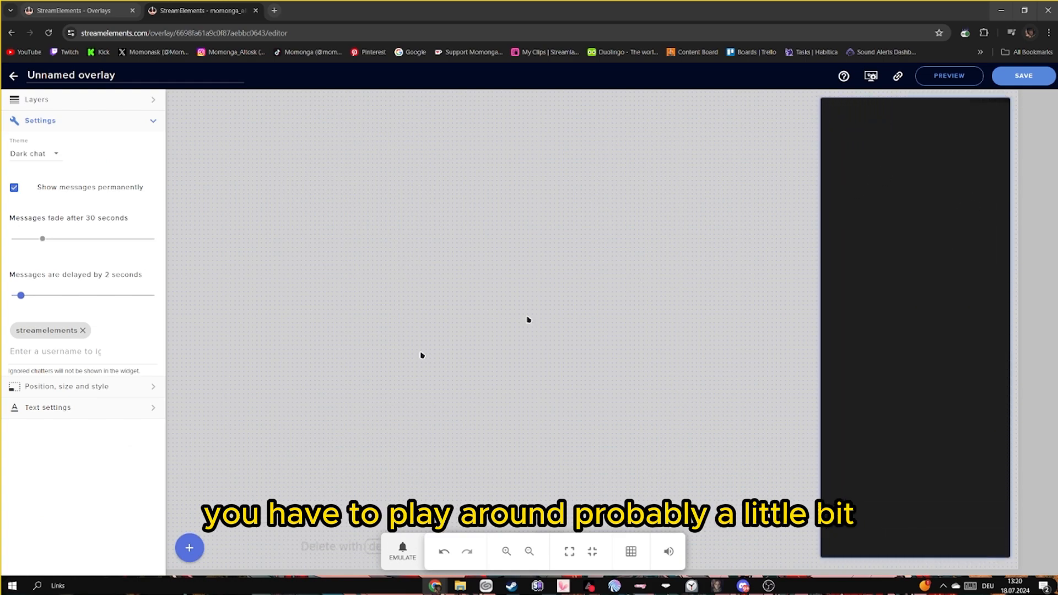
# - Set the chat widget's theme to Custom for a transparent background
pyautogui.click(153, 121)
pyautogui.click(153, 123)
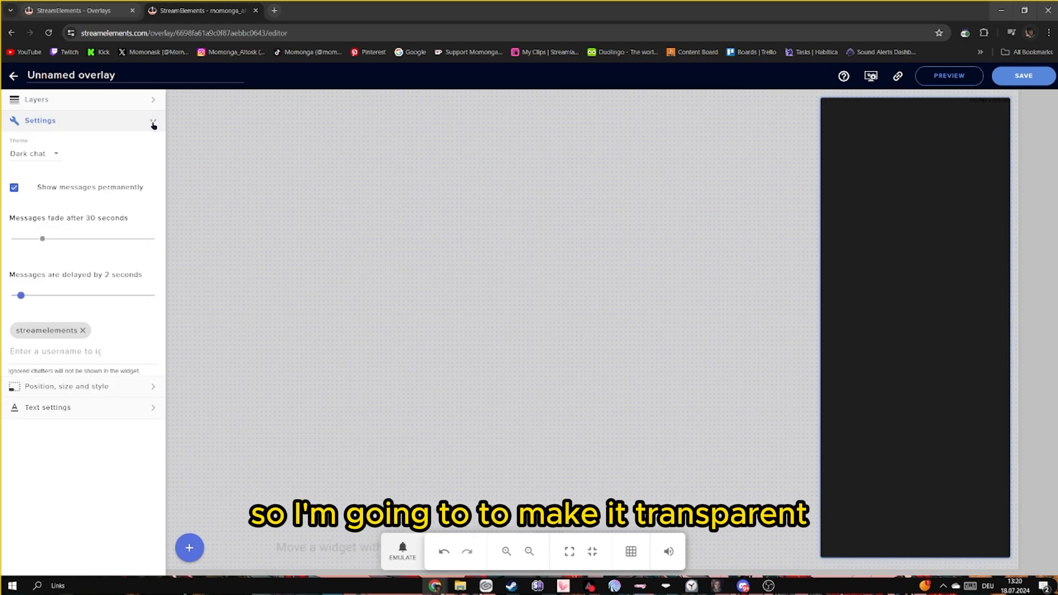
pyautogui.click(117, 385)
pyautogui.click(61, 121)
pyautogui.click(53, 155)
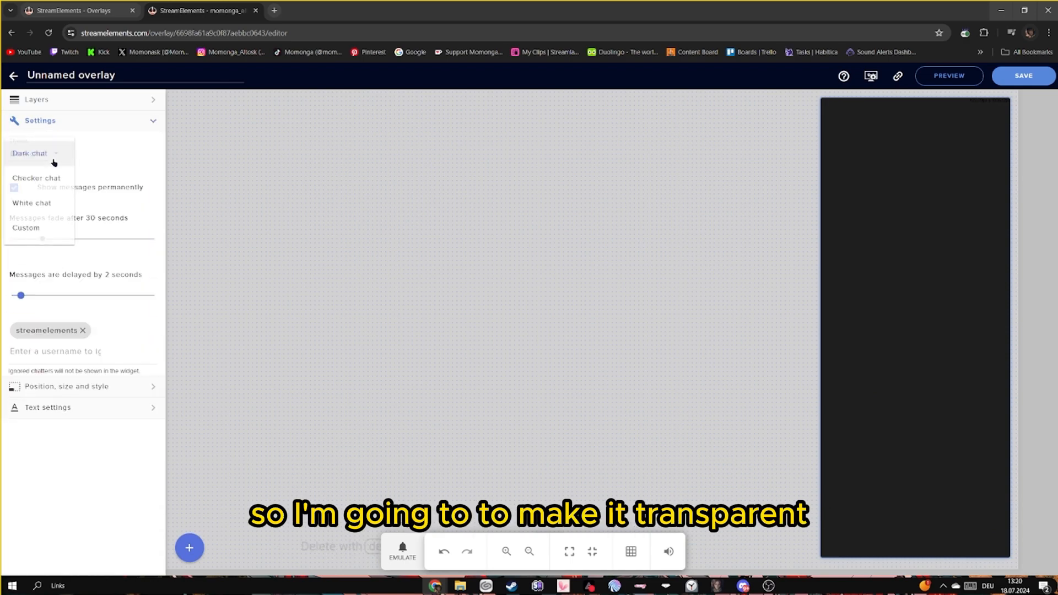
pyautogui.click(47, 230)
# - Set the chat text font to Helvetica Neue in the widget's text settings
pyautogui.click(48, 407)
pyautogui.click(38, 223)
pyautogui.click(39, 278)
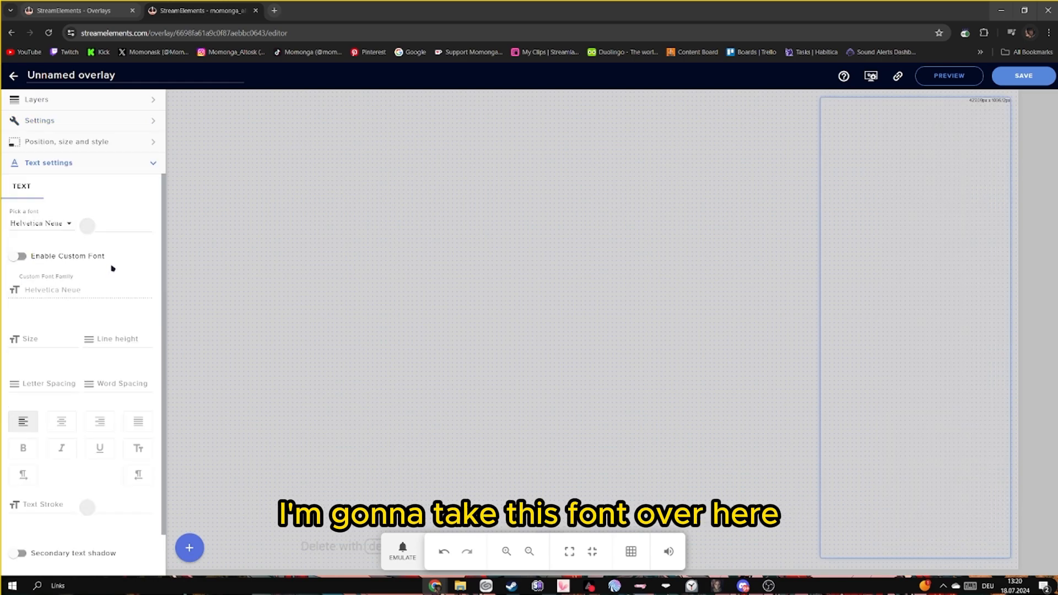
pyautogui.click(66, 165)
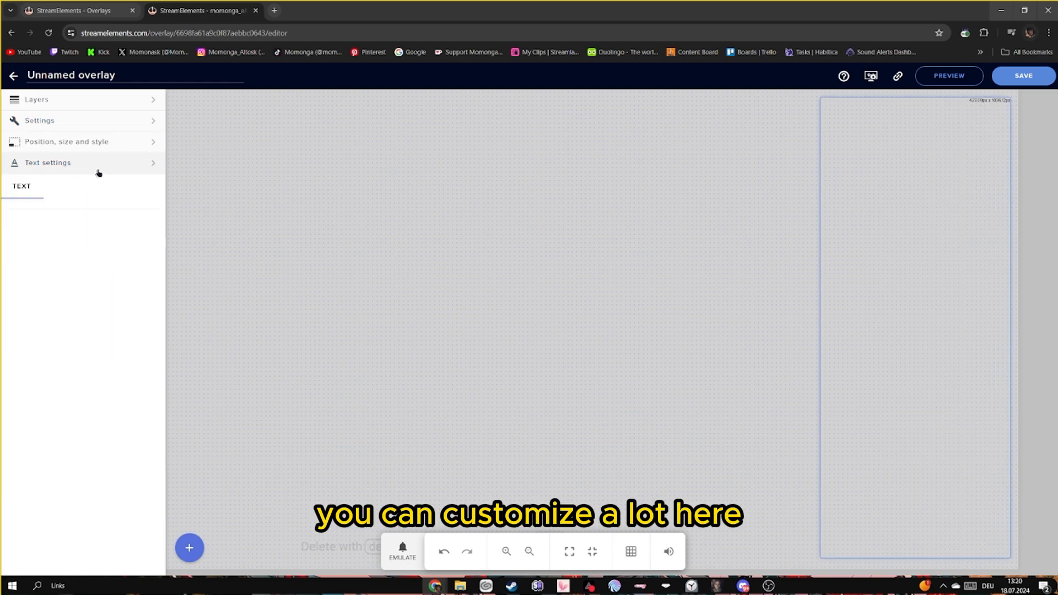
pyautogui.click(91, 130)
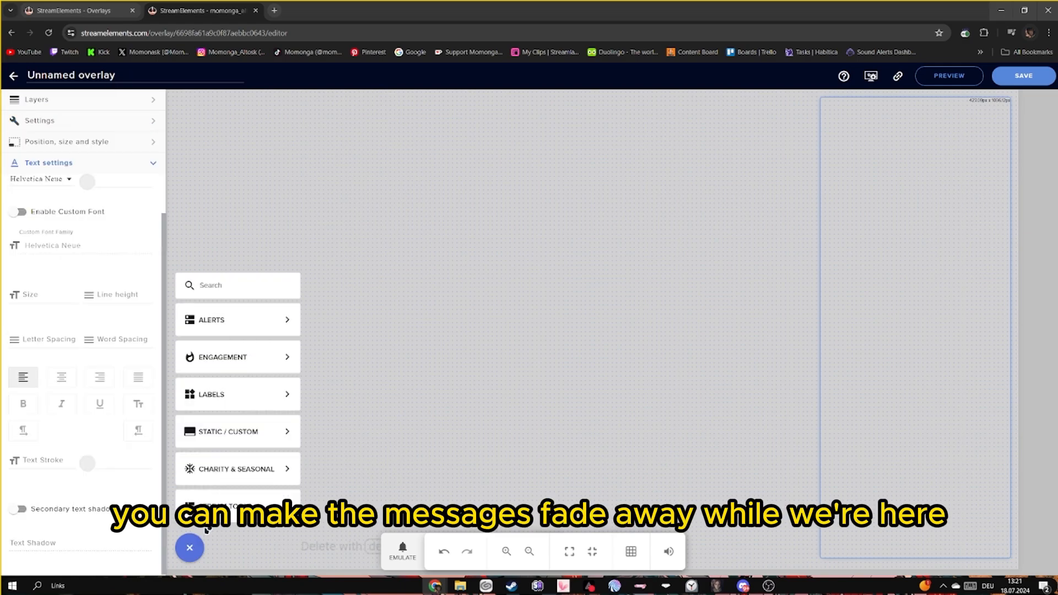
# - Add an AlertBox widget, shrink it to about 451 px wide and place it at the upper centre of the canvas
pyautogui.moveTo(255, 312)
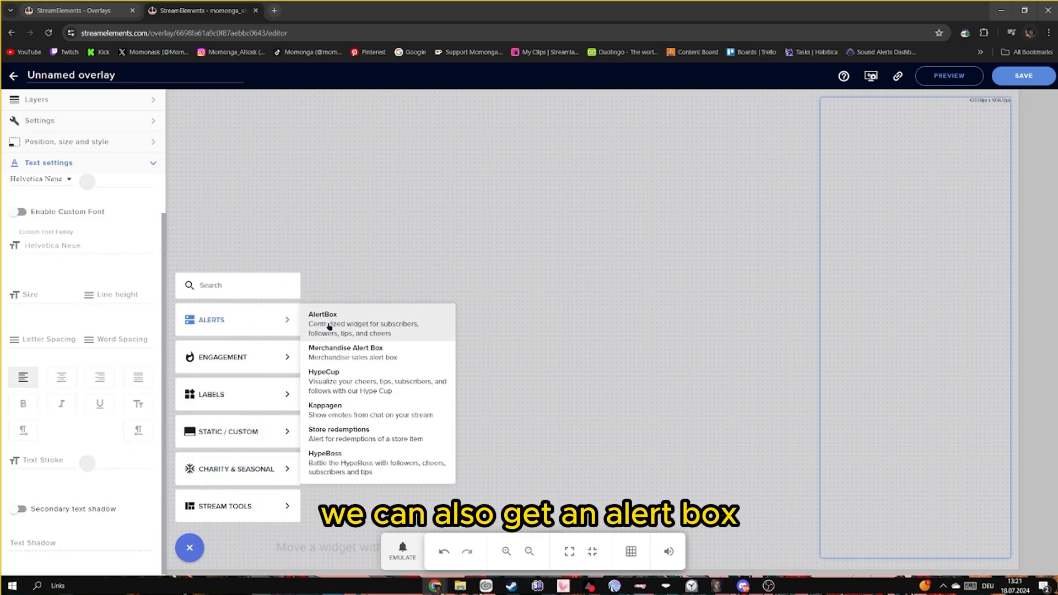
pyautogui.click(346, 330)
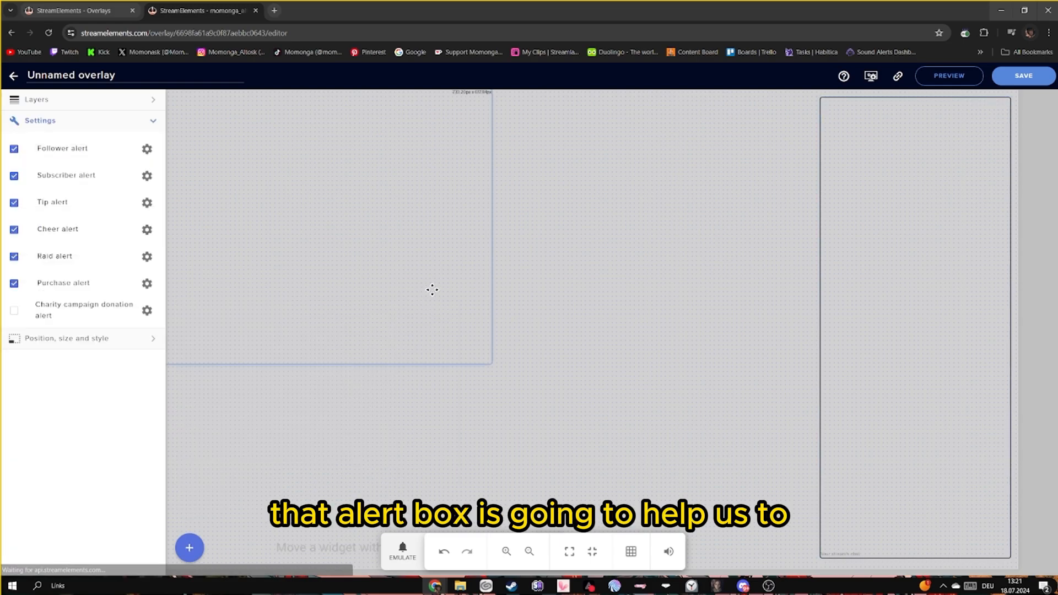
pyautogui.moveTo(592, 302); pyautogui.dragTo(667, 293)
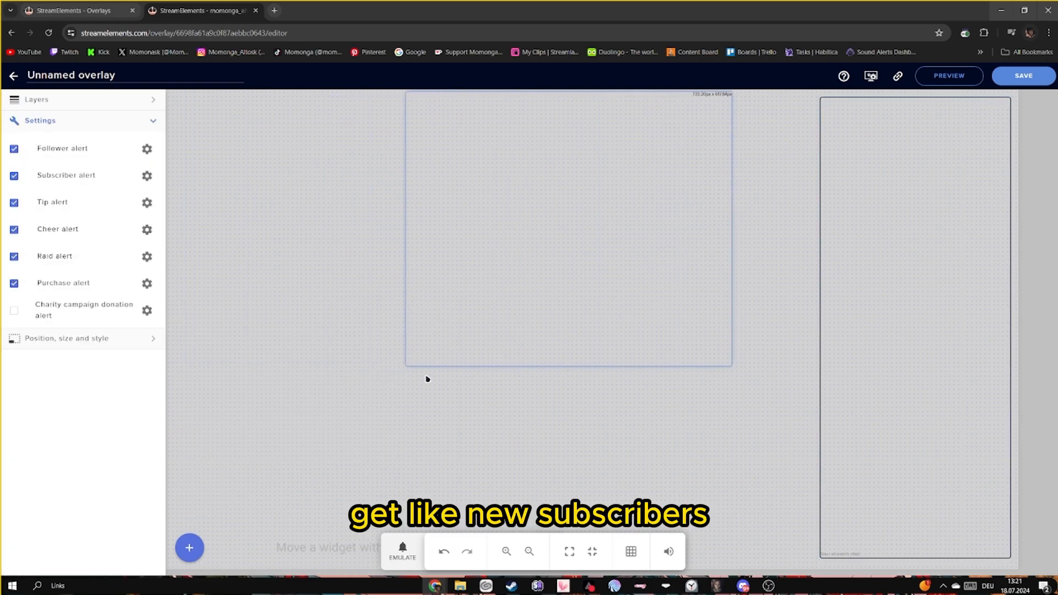
pyautogui.click(405, 367)
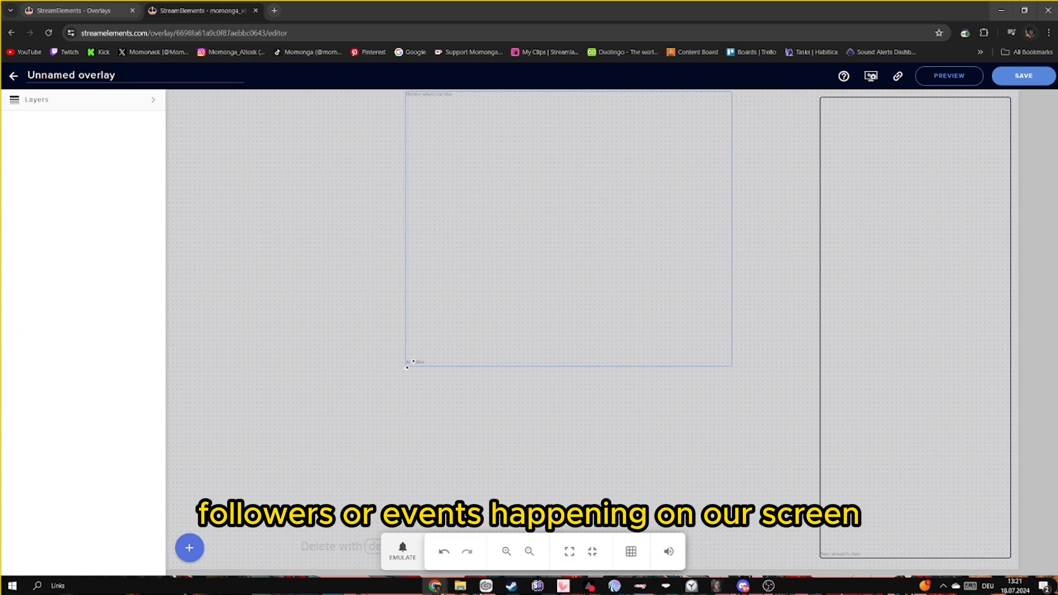
pyautogui.moveTo(407, 367); pyautogui.dragTo(513, 265)
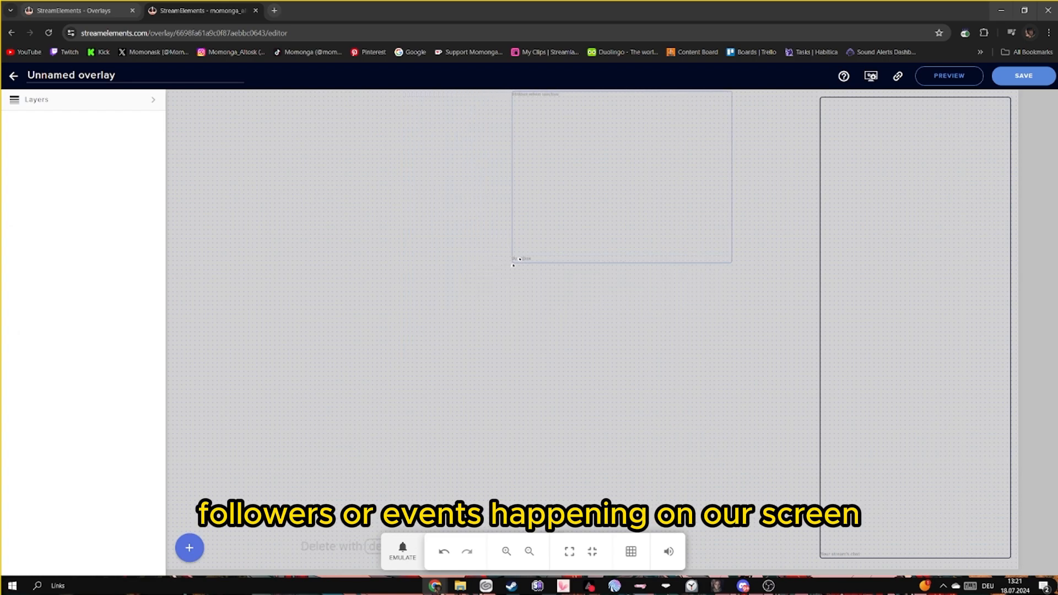
pyautogui.moveTo(589, 240); pyautogui.dragTo(542, 236)
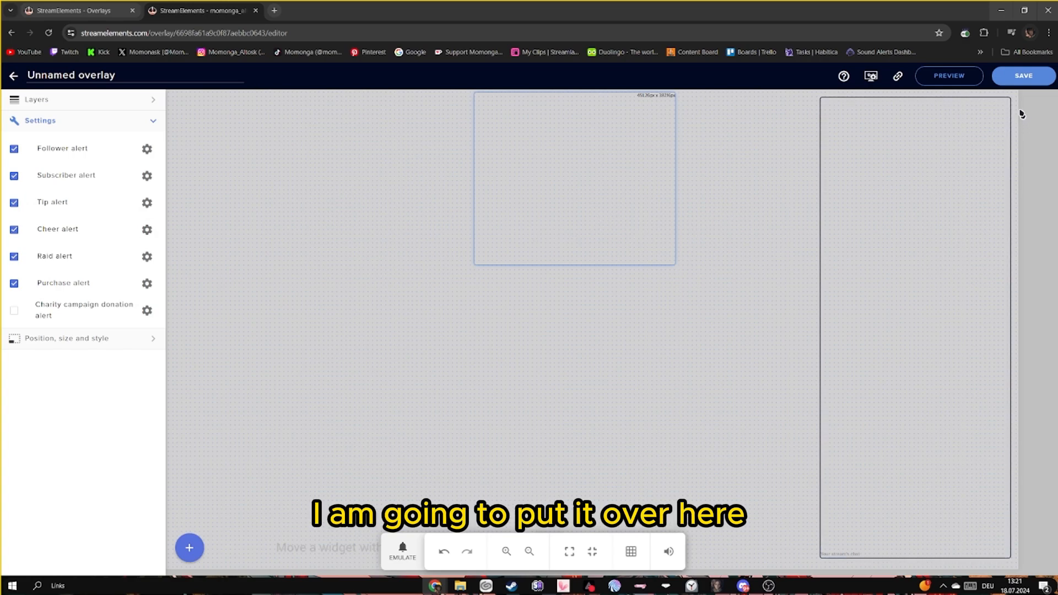
# - Save the overlay under the name OBS and copy its overlay URL
pyautogui.click(1044, 77)
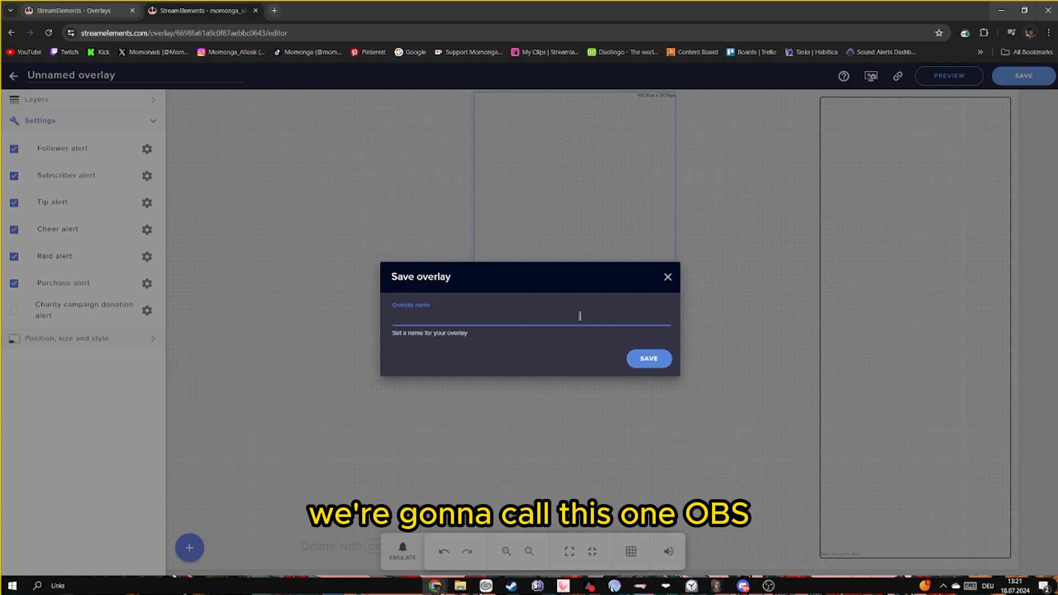
pyautogui.write('OBS')
pyautogui.press('Return')
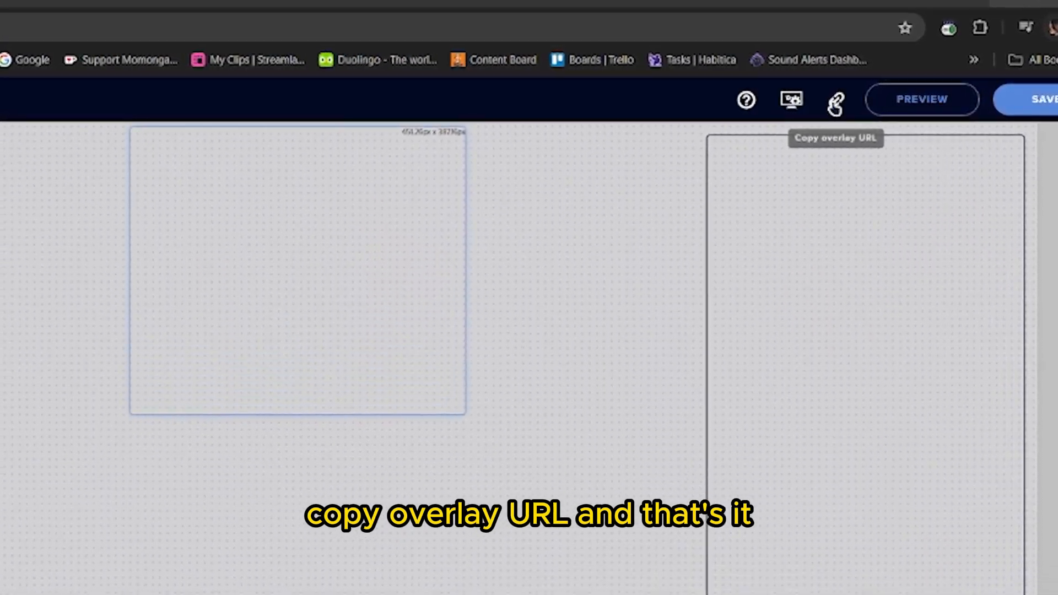
pyautogui.click(858, 94)
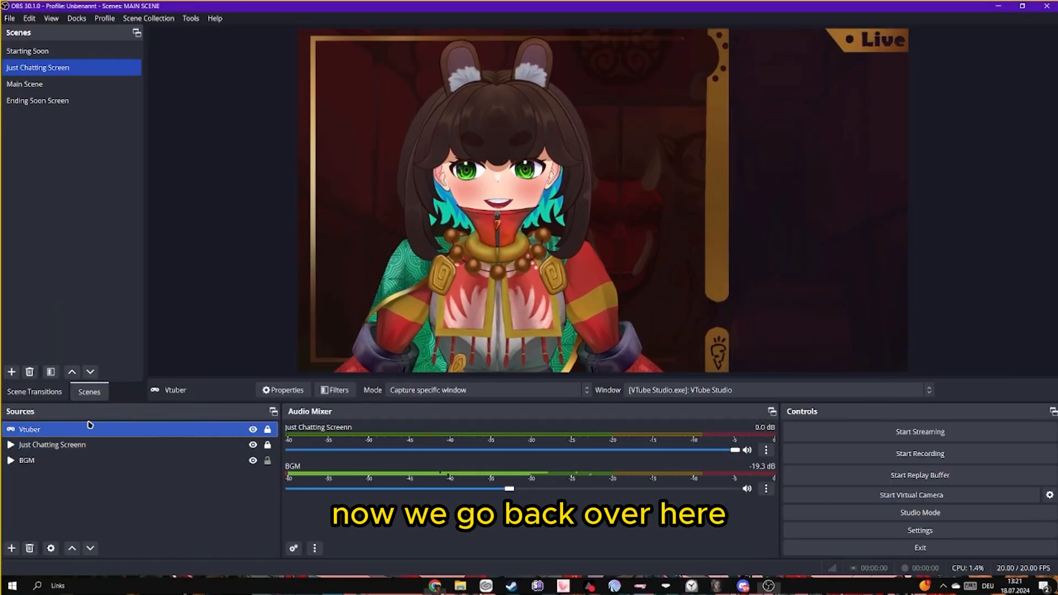
# - In OBS Studio, add a browser source named Stream Elements and paste the copied overlay URL as its address
pyautogui.click(11, 548)
pyautogui.click(80, 333)
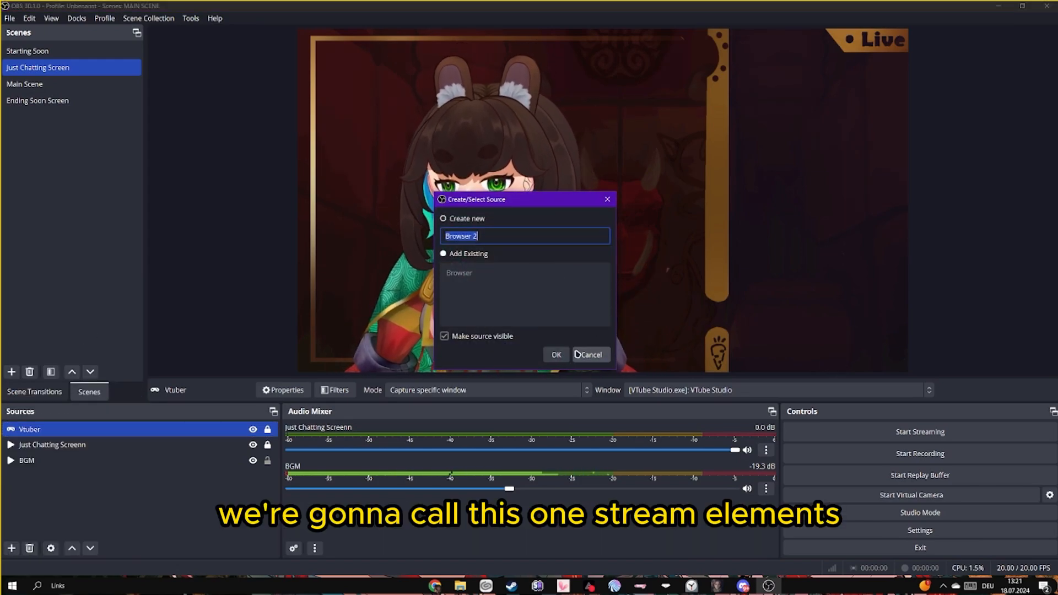
pyautogui.write('Stream Elements')
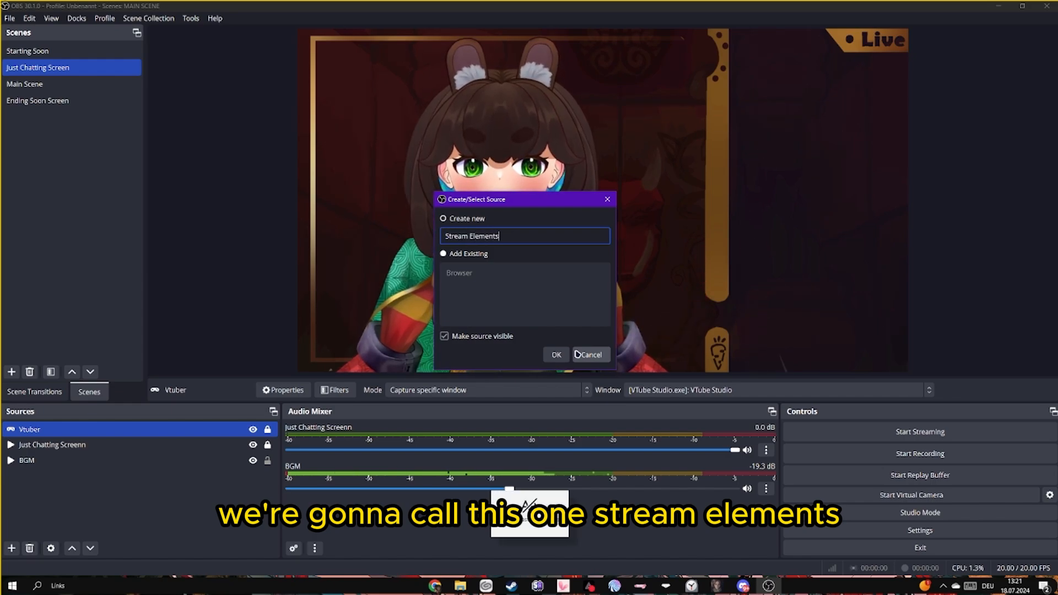
pyautogui.click(556, 355)
pyautogui.hotkey('ctrl', 'a')
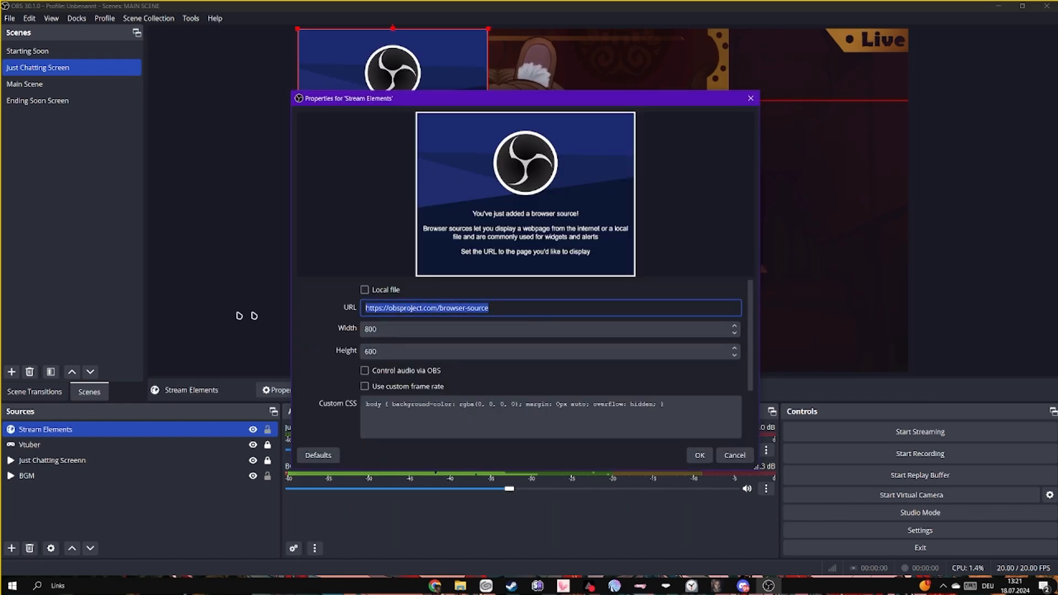
pyautogui.hotkey('ctrl', 'v')
# - Set the Stream Elements browser source's width to 1920 and height to 1080
pyautogui.doubleClick(365, 329)
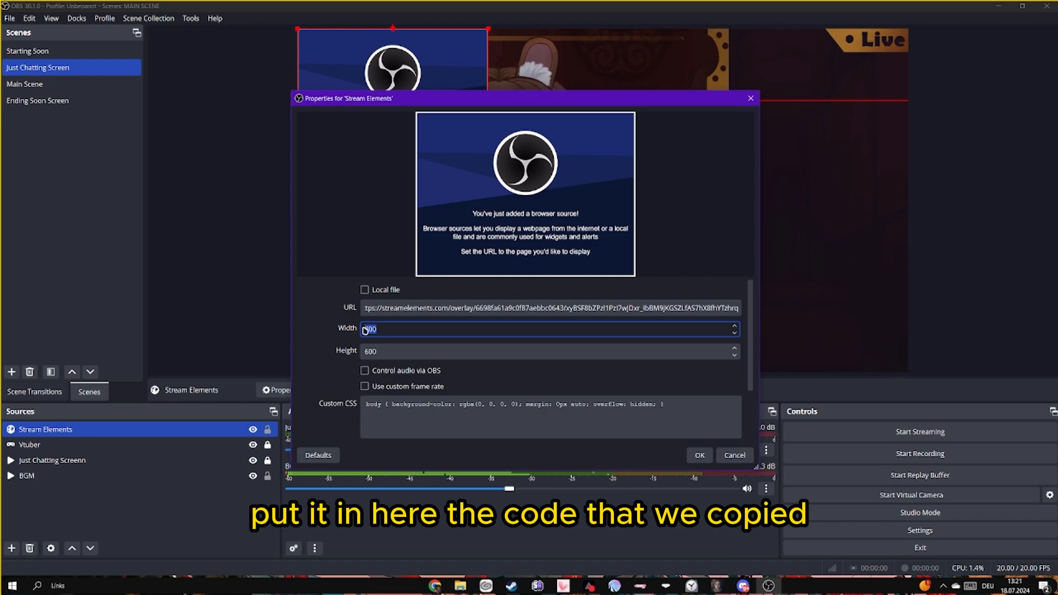
pyautogui.write('1920')
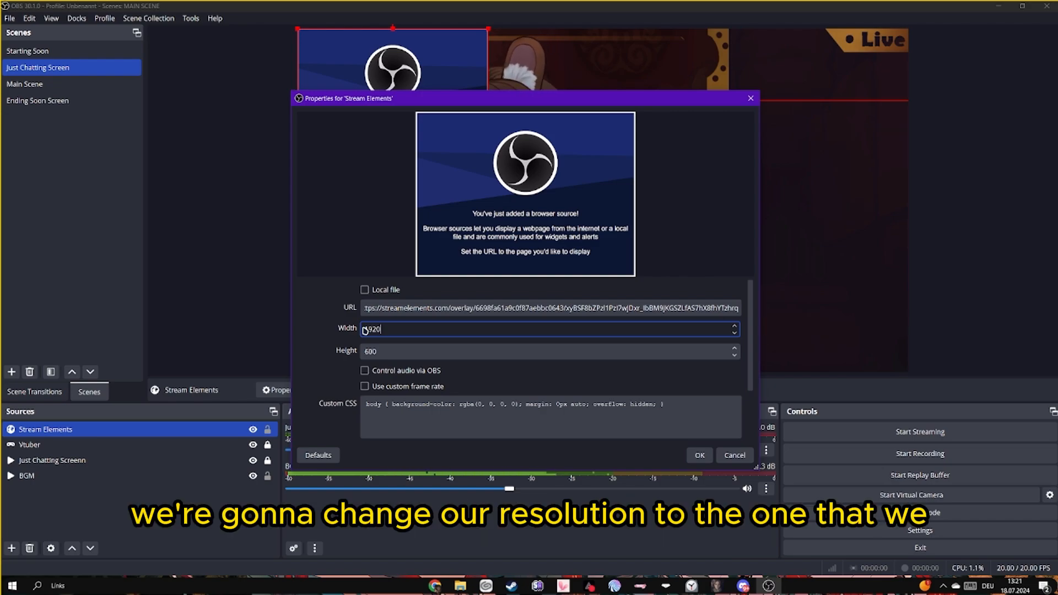
pyautogui.press('Tab')
pyautogui.write('1090')
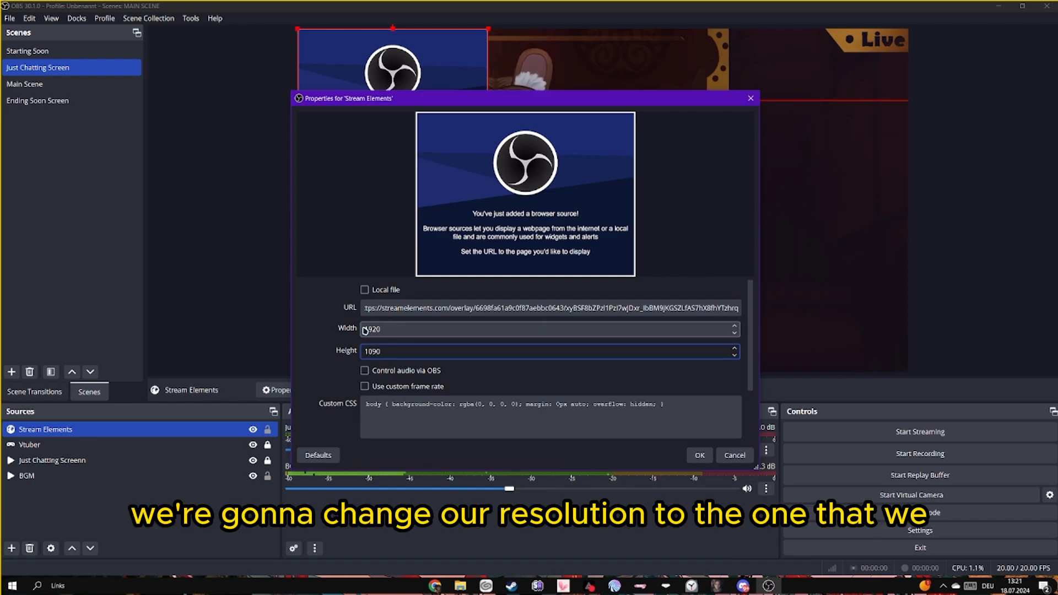
pyautogui.press('BackSpace')
pyautogui.press('BackSpace')
pyautogui.write('80')
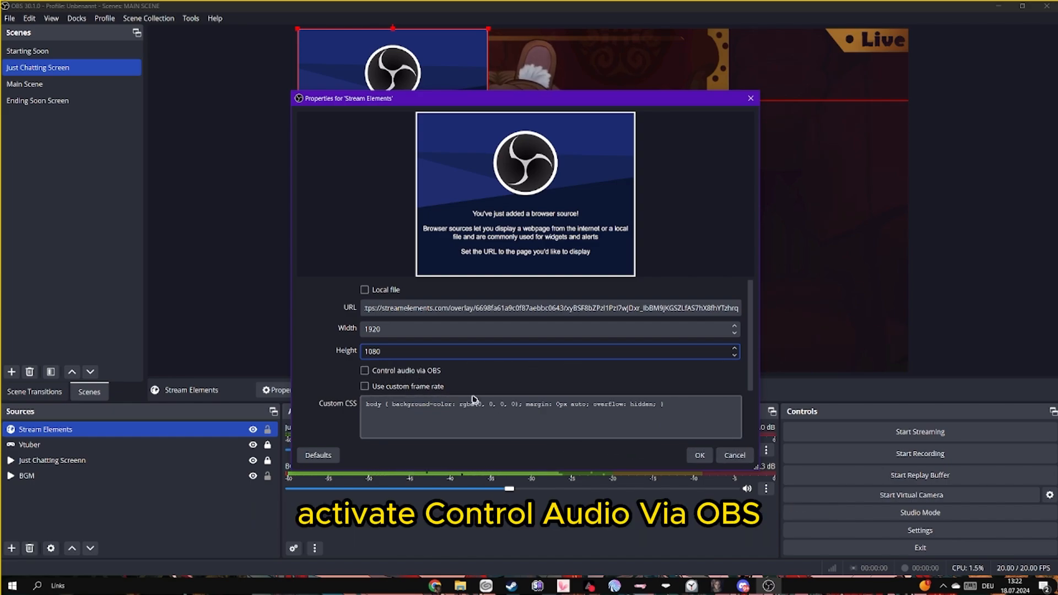
# - Enable Control audio via OBS for the Stream Elements browser source and confirm its properties
pyautogui.click(436, 371)
pyautogui.click(699, 455)
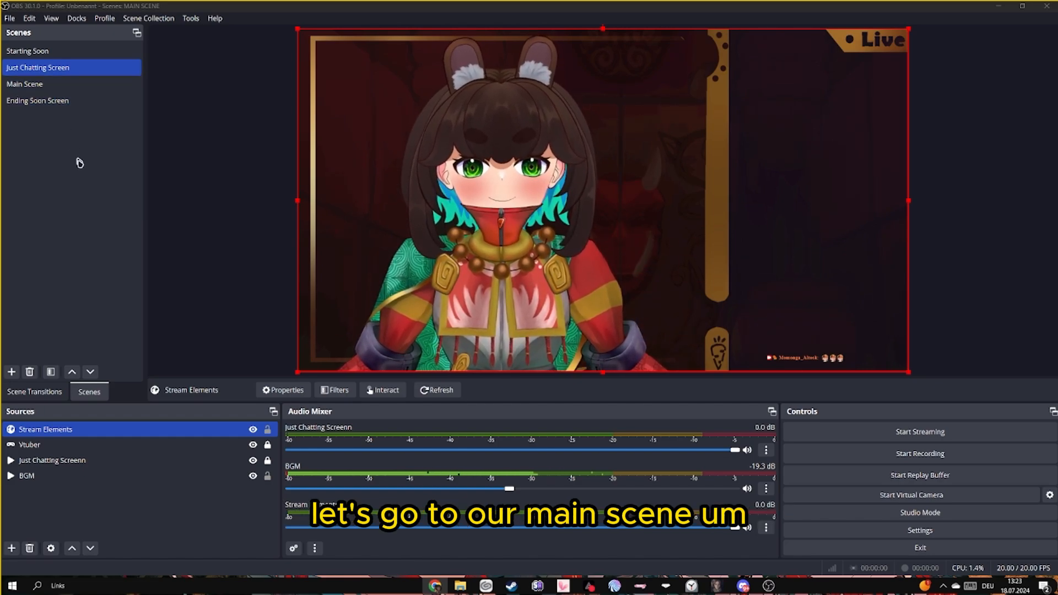
# - In the Main Scene, add a game capture that reuses the existing Vtuber source
pyautogui.click(58, 84)
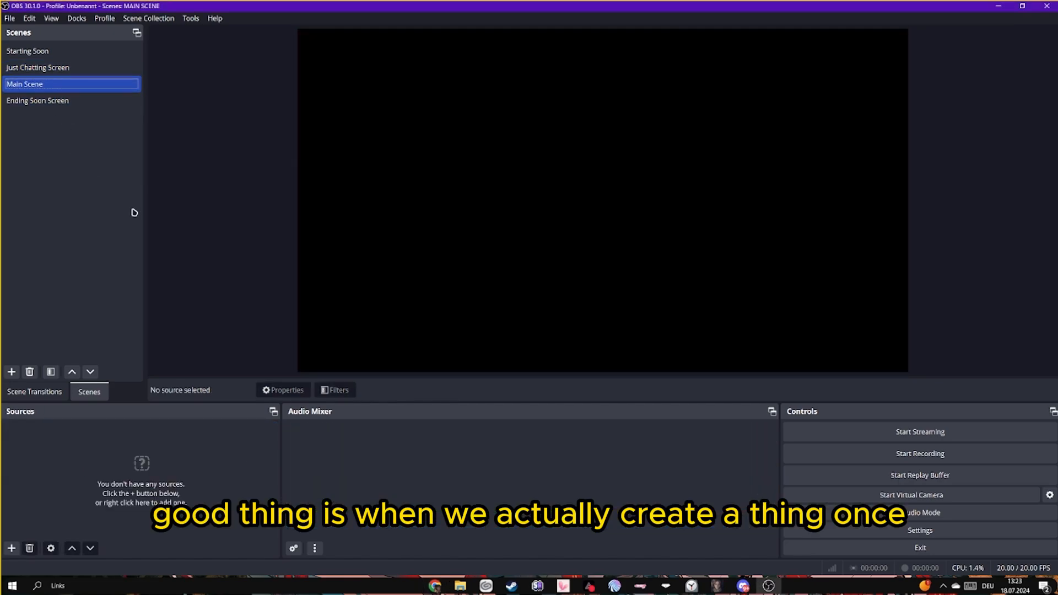
pyautogui.click(12, 548)
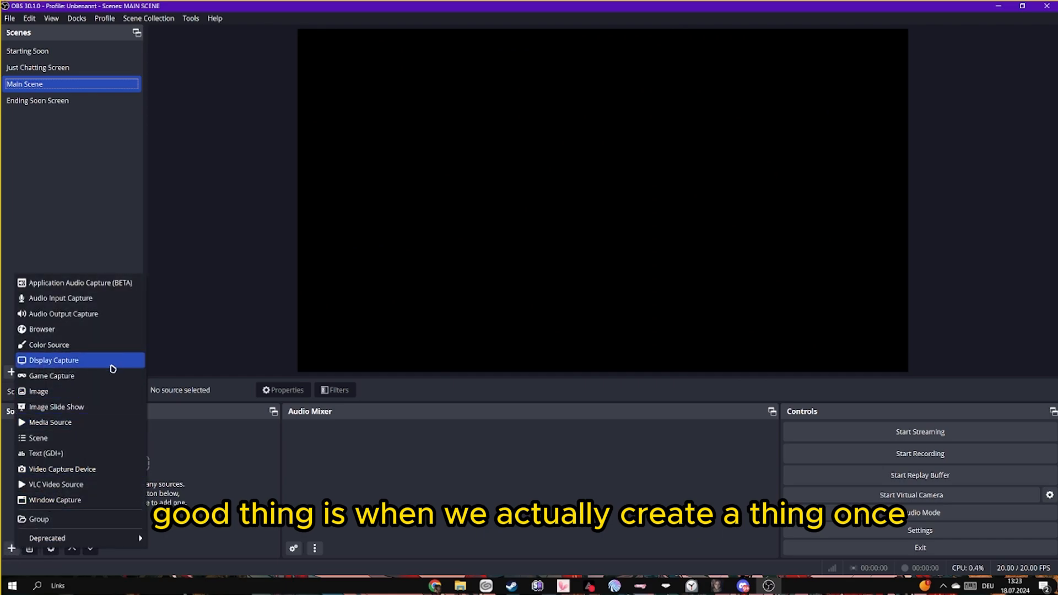
pyautogui.click(110, 377)
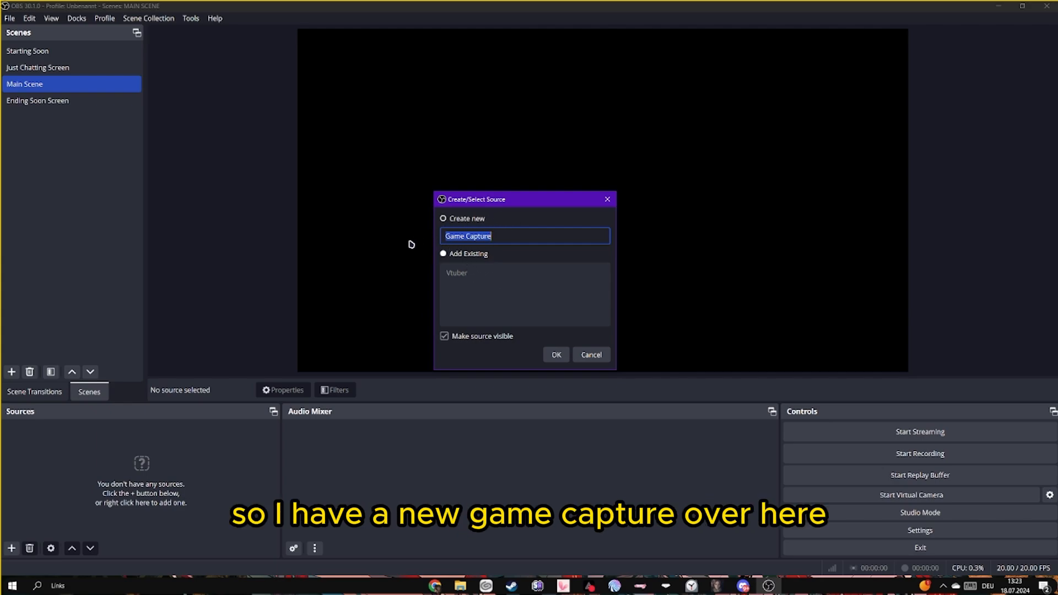
pyautogui.click(479, 255)
pyautogui.click(493, 274)
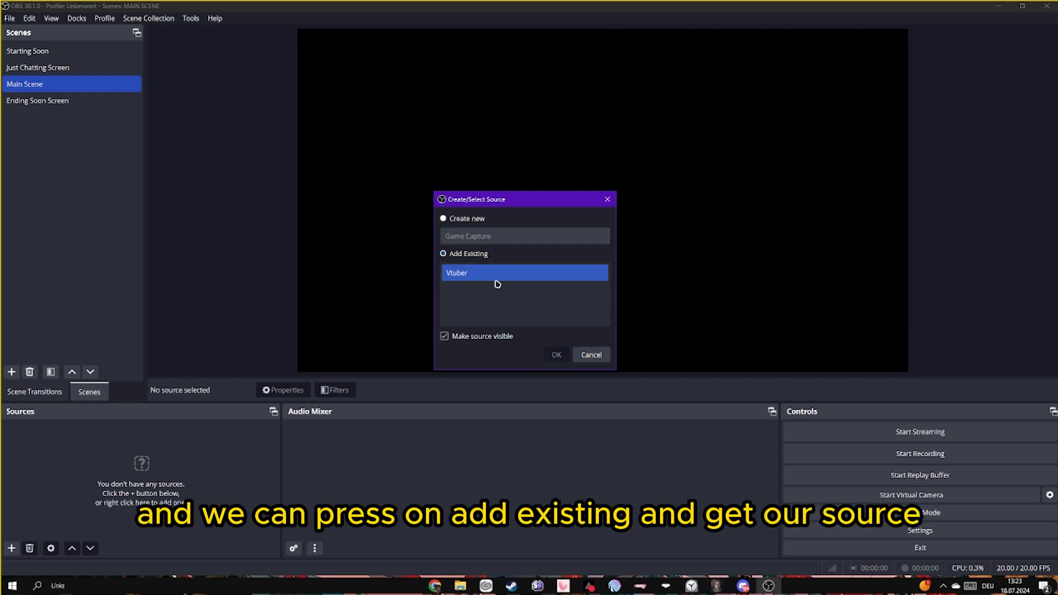
pyautogui.click(556, 354)
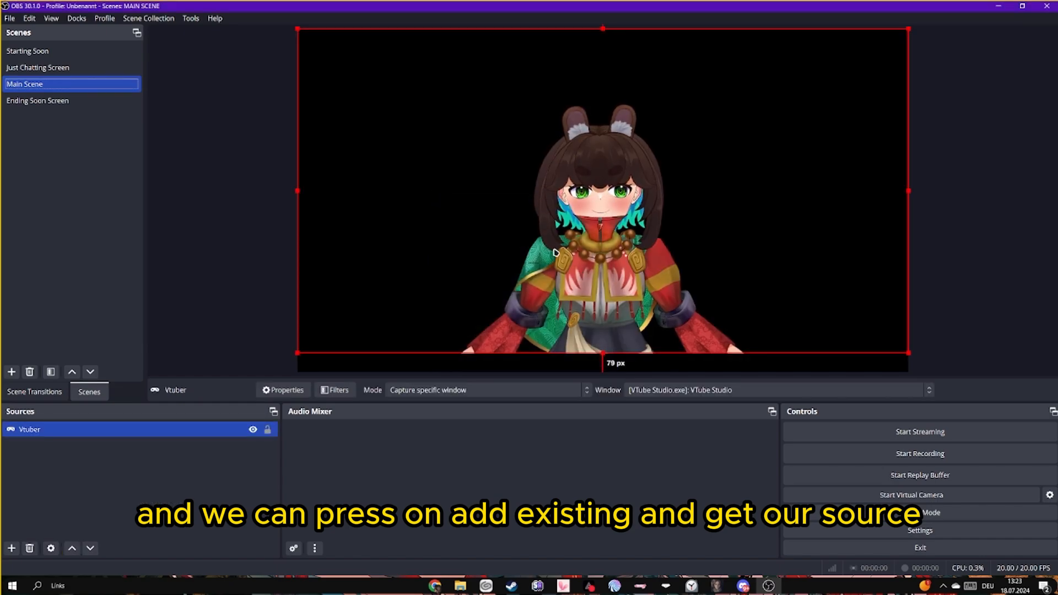
# - Shrink the Vtuber source, place the model in the canvas's lower-right corner about 595 px from the top edge, and lock the source
pyautogui.moveTo(576, 236); pyautogui.dragTo(752, 251)
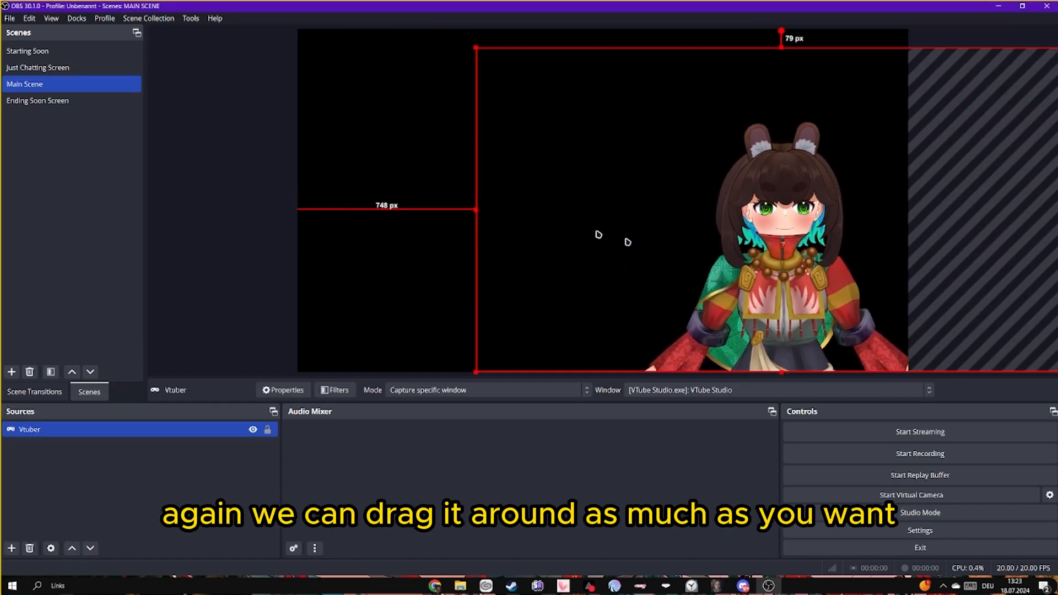
pyautogui.moveTo(475, 212); pyautogui.dragTo(707, 197)
pyautogui.moveTo(908, 180)
pyautogui.mouseDown()
pyautogui.moveTo(837, 246)
pyautogui.moveTo(855, 291)
pyautogui.moveTo(847, 307)
pyautogui.mouseUp()
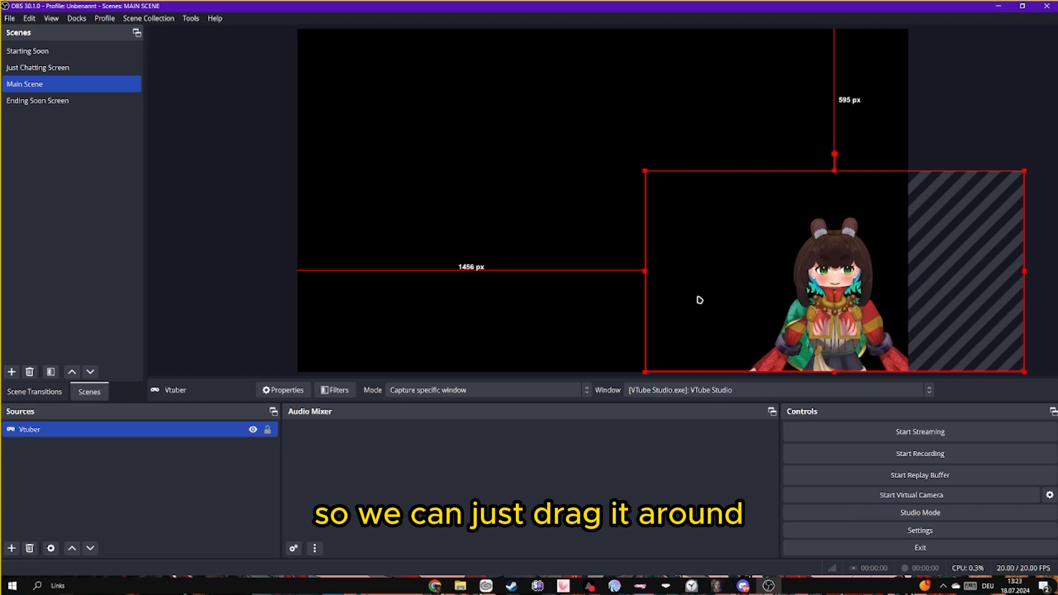
pyautogui.click(298, 243)
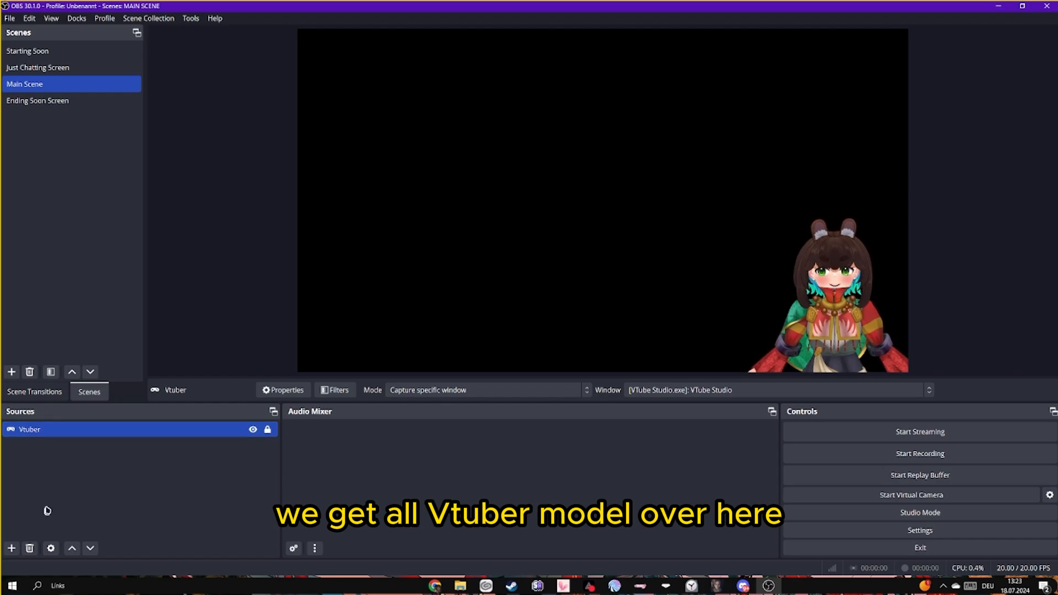
# - Add a display capture source with the default name, capturing the primary monitor Artist 24 Pro: 2560x1440
pyautogui.click(11, 549)
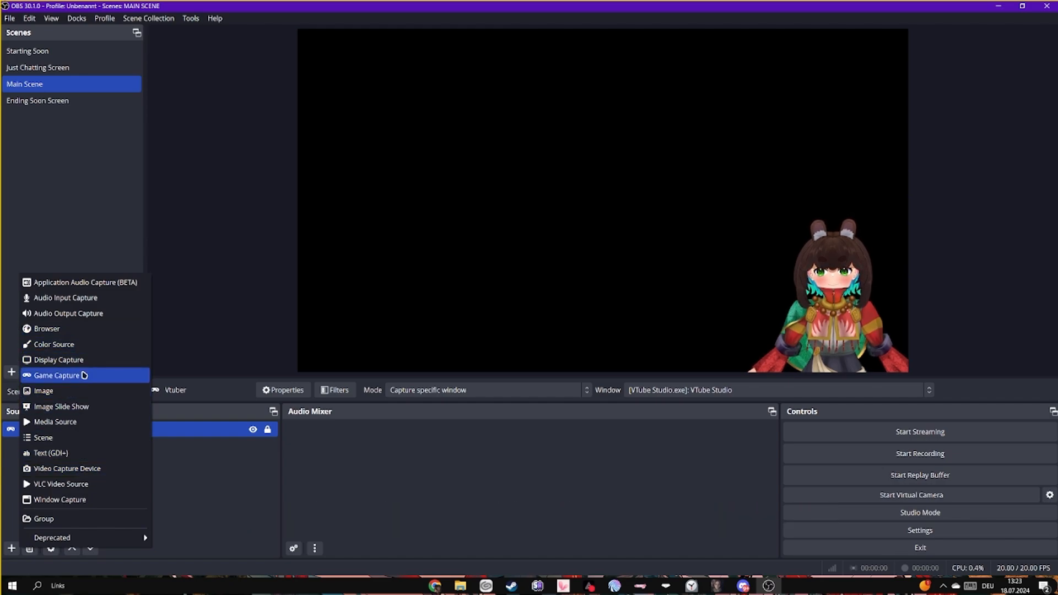
pyautogui.click(87, 363)
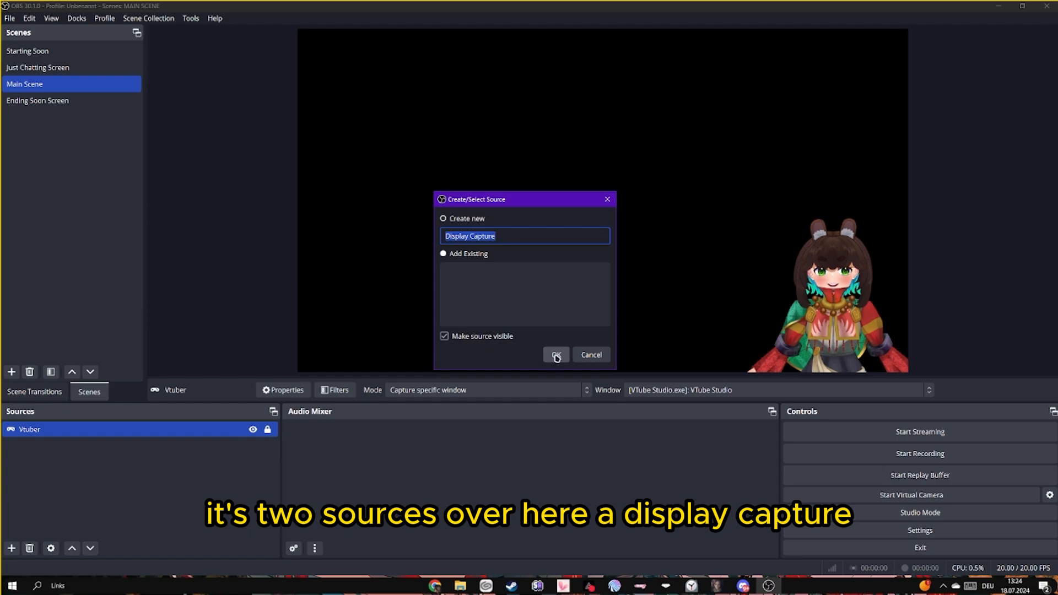
pyautogui.click(556, 356)
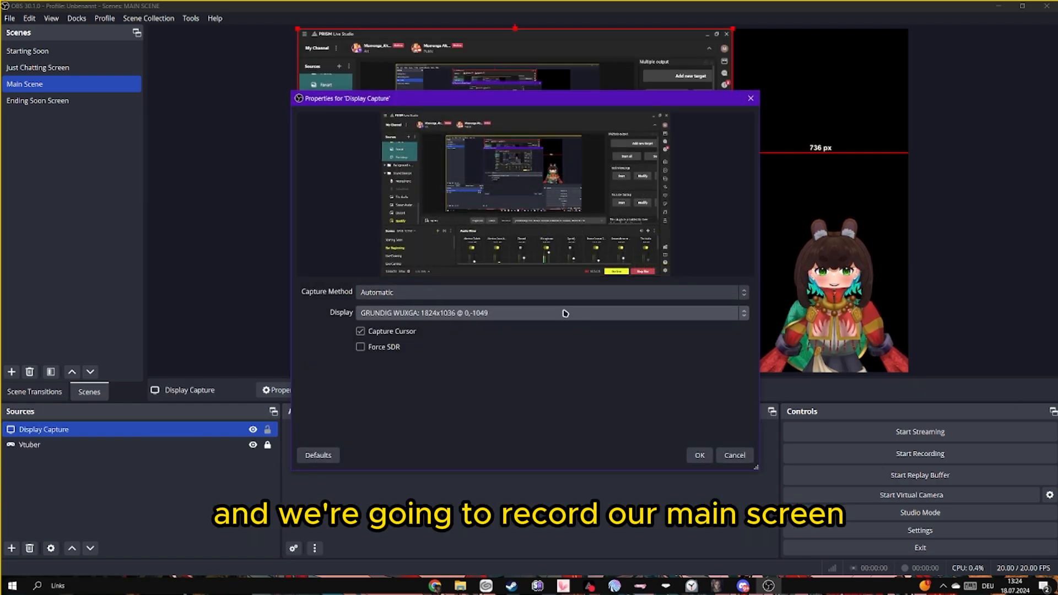
pyautogui.click(565, 313)
pyautogui.click(567, 327)
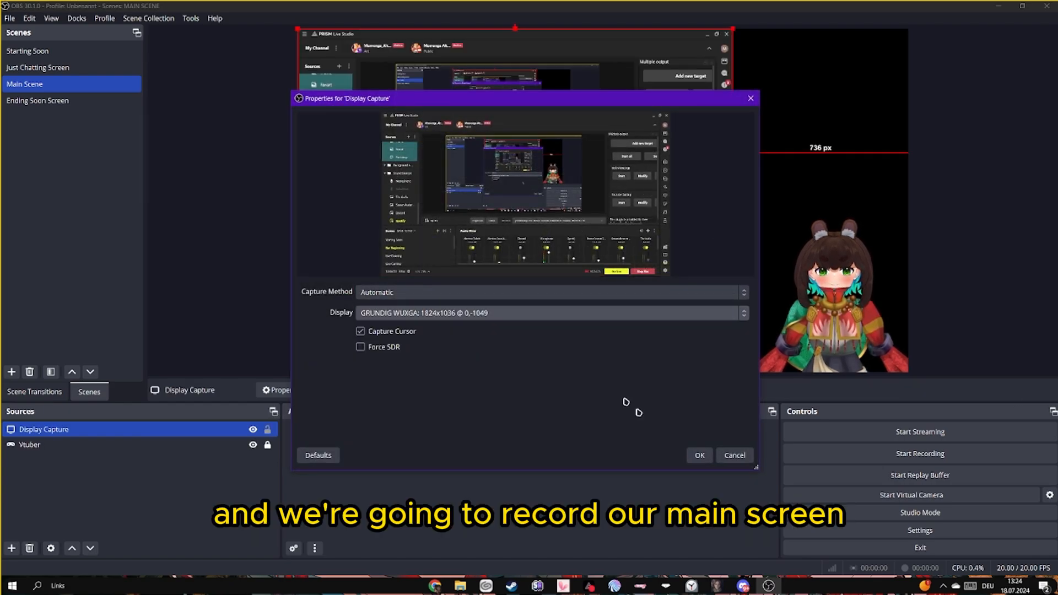
pyautogui.click(698, 456)
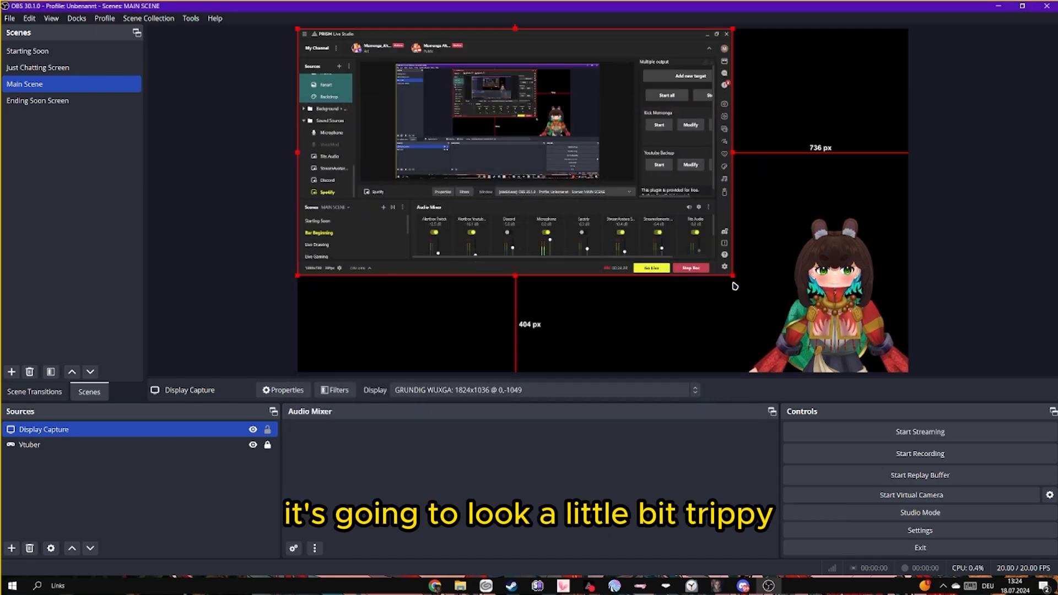
# - Place the Display Capture source behind the Vtuber source and align and scale it to fill the whole canvas
pyautogui.moveTo(114, 445); pyautogui.dragTo(113, 424)
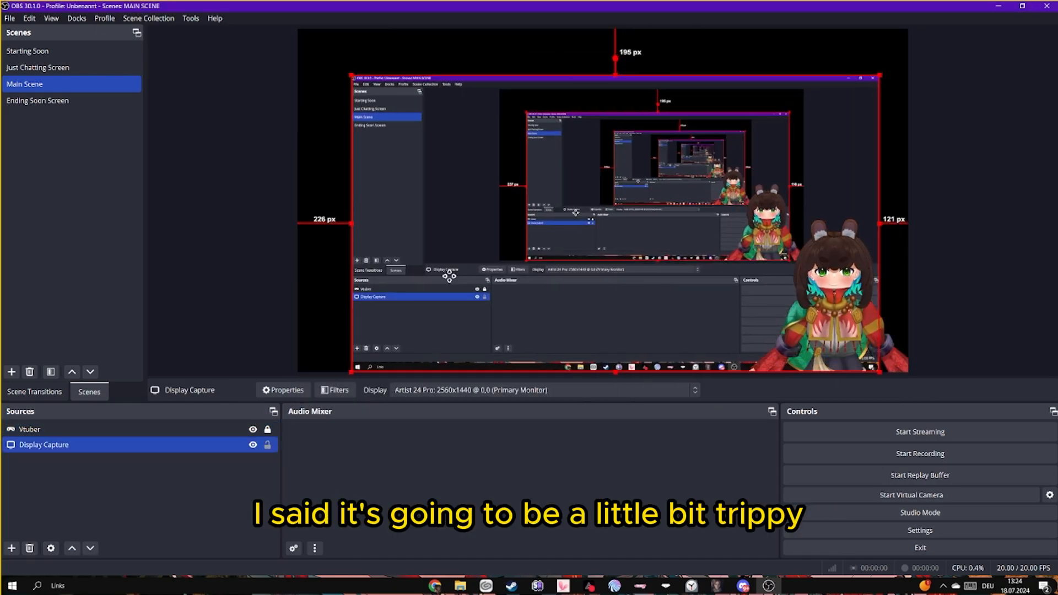
pyautogui.moveTo(449, 276); pyautogui.dragTo(398, 232)
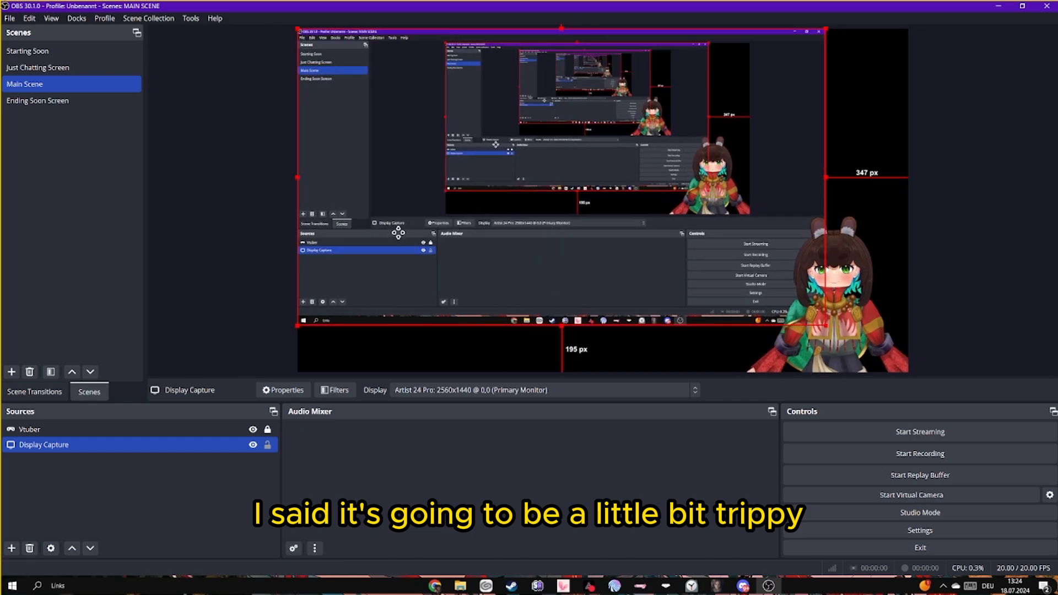
pyautogui.moveTo(825, 325); pyautogui.dragTo(909, 367)
# - In the Just Chatting Screen scene, add an audio input capture using the device Mikrofon (RODECaster Duo Main Stereo)
pyautogui.click(37, 67)
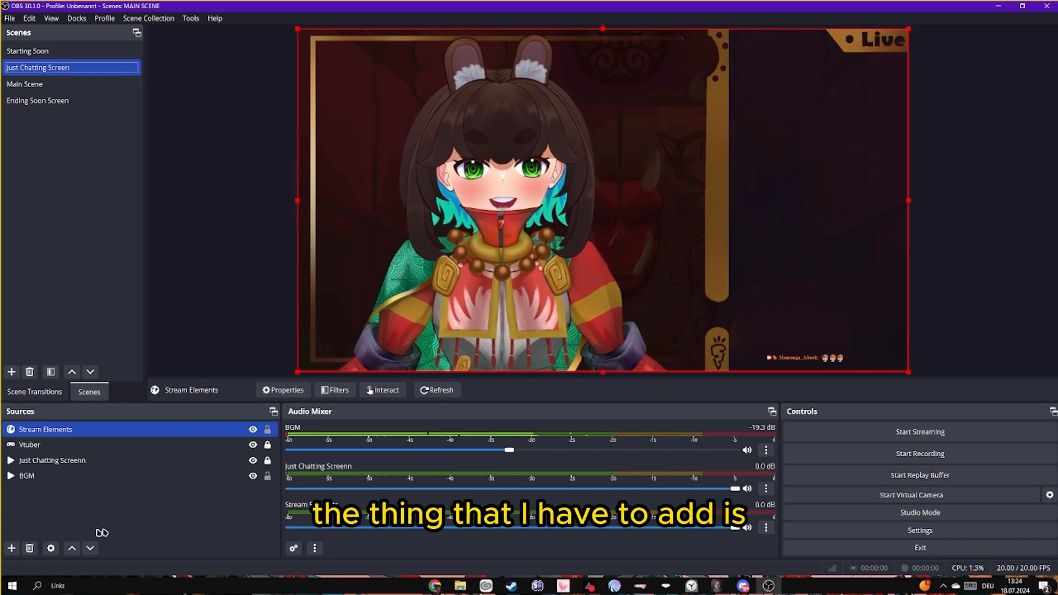
pyautogui.click(11, 548)
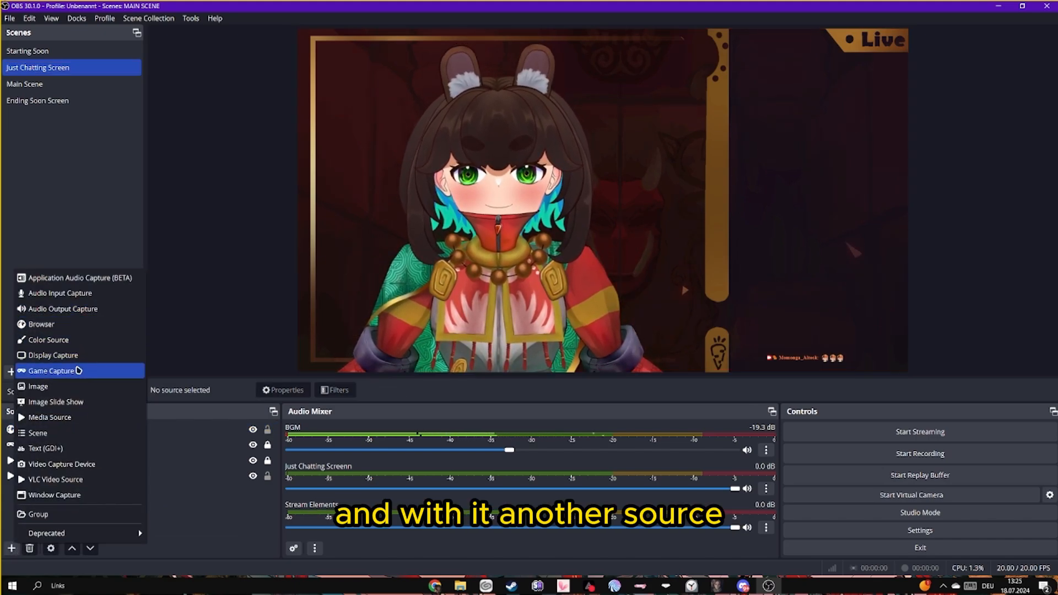
pyautogui.press('Escape')
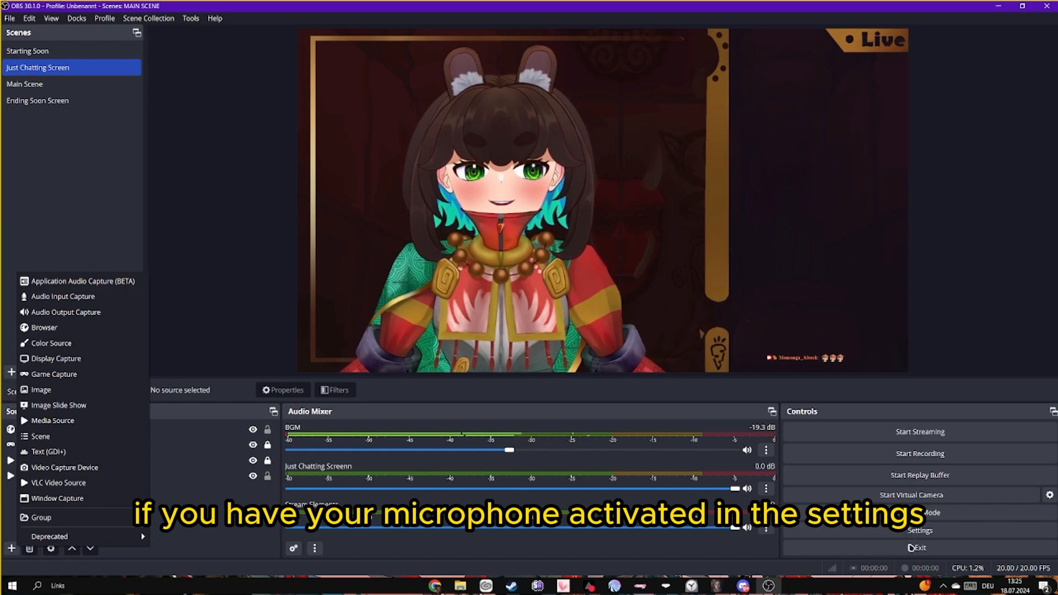
pyautogui.click(87, 299)
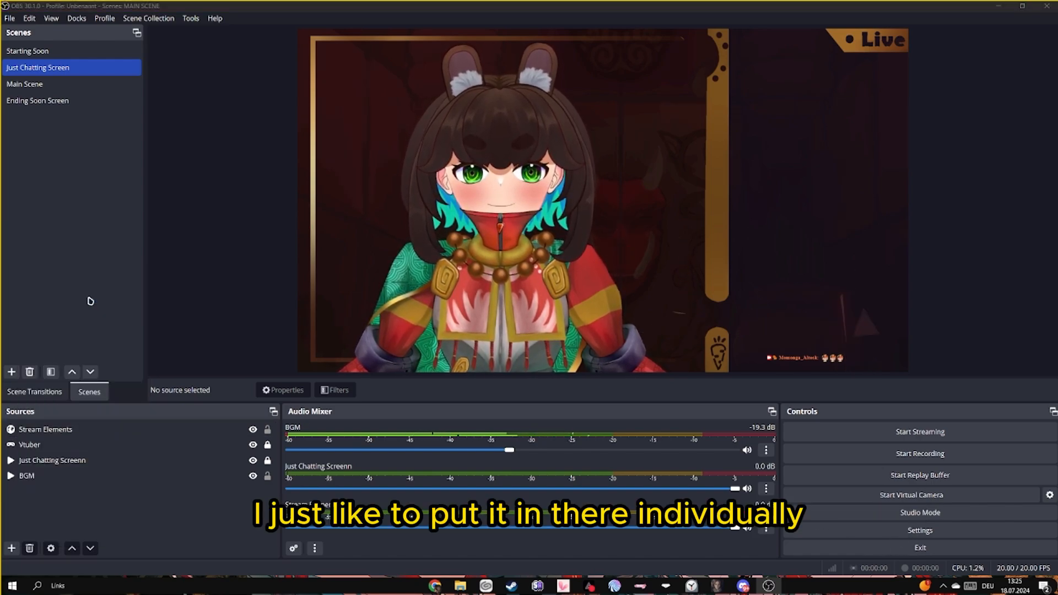
pyautogui.click(555, 356)
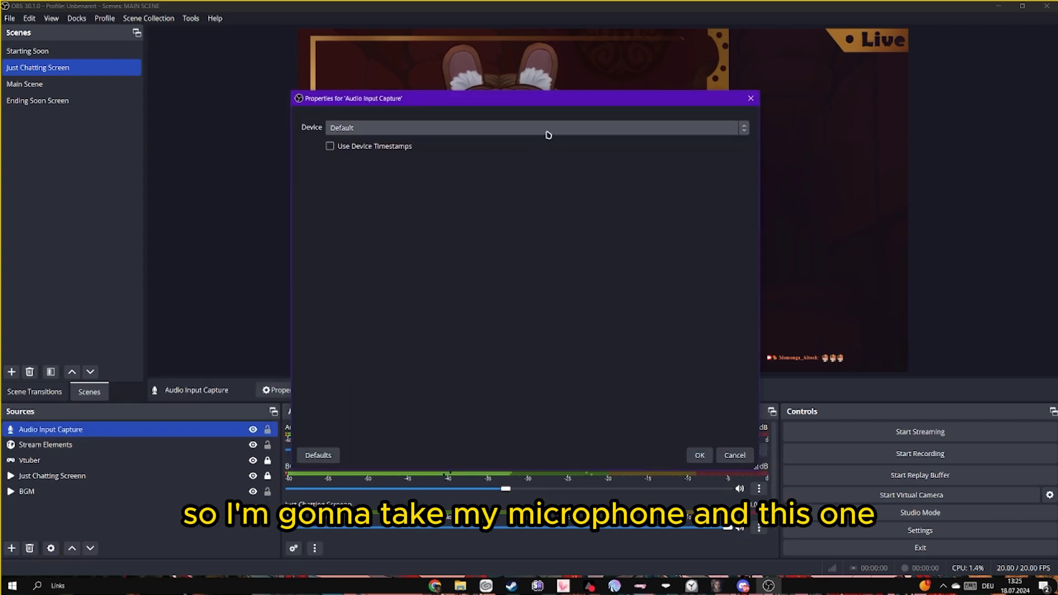
pyautogui.click(548, 129)
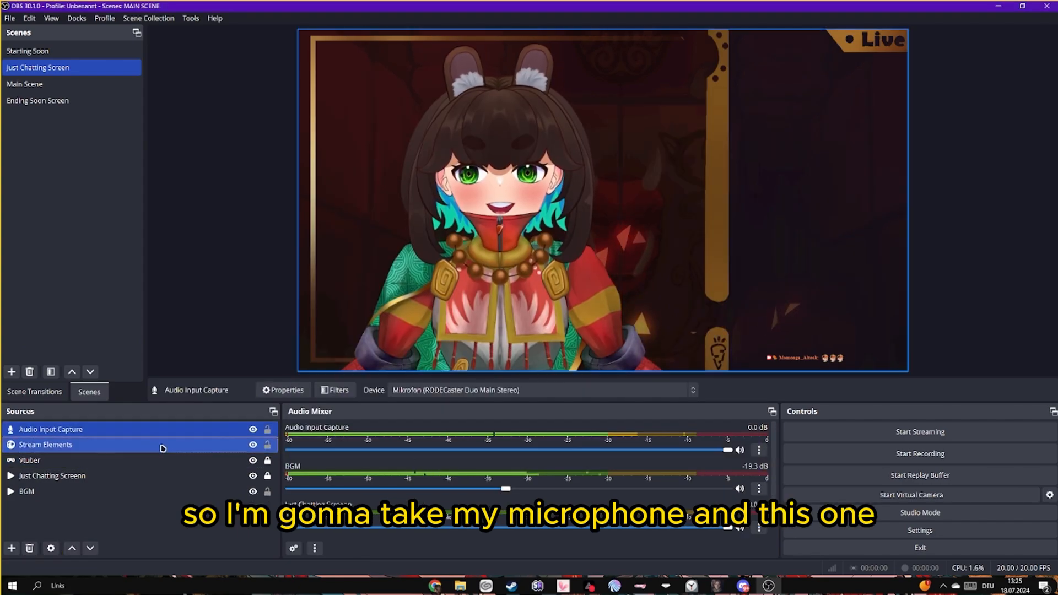
# - Rename the audio input capture source to Microphone
pyautogui.moveTo(87, 431); pyautogui.dragTo(86, 437)
pyautogui.press('F2')
pyautogui.write('Microphone')
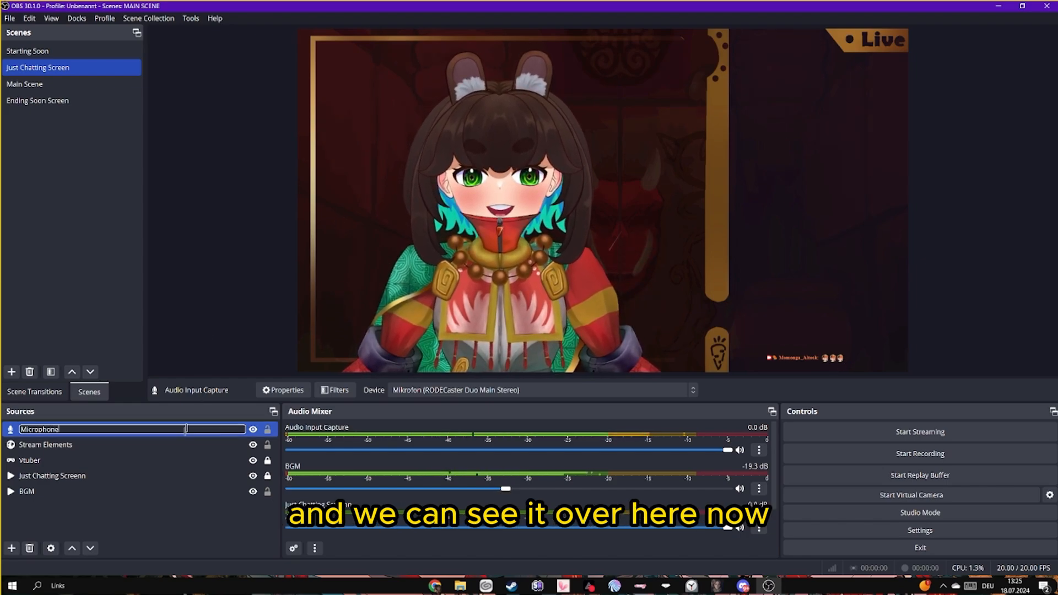
pyautogui.click(159, 526)
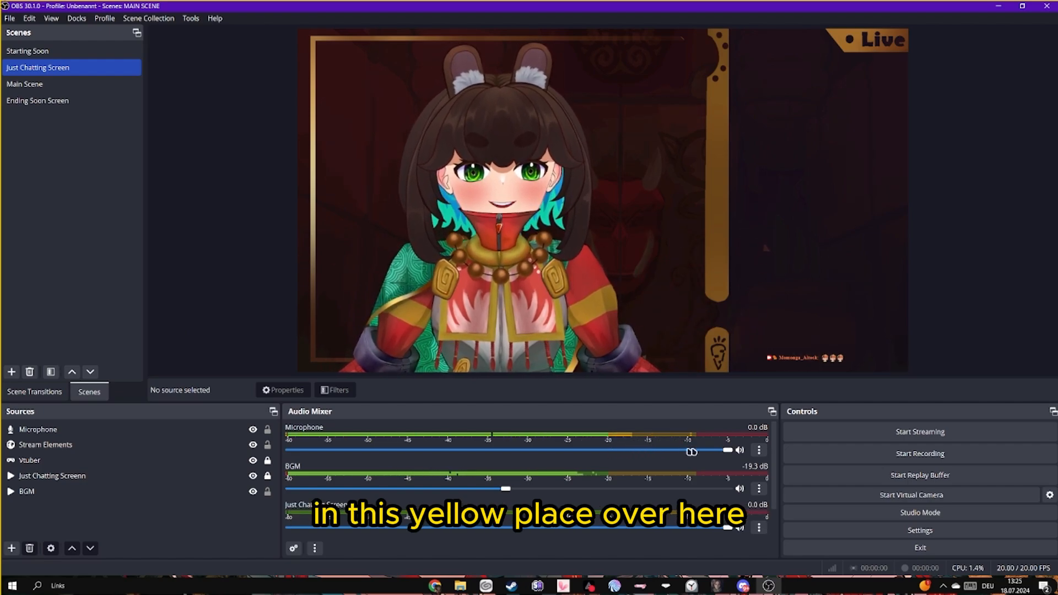
pyautogui.click(273, 430)
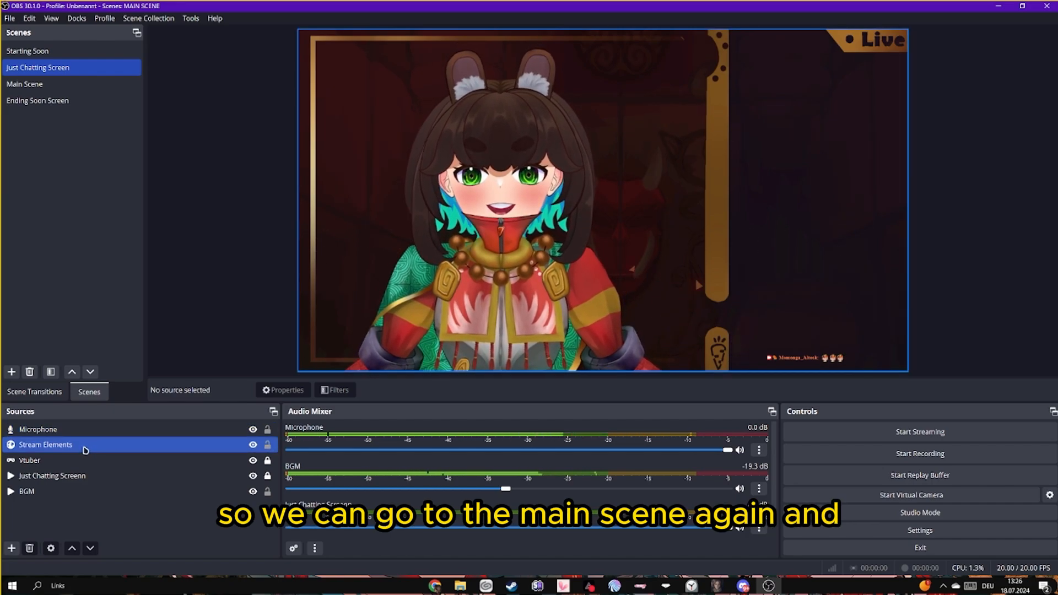
# - In the Main Scene, add an audio input capture that reuses the existing Microphone source
pyautogui.click(66, 85)
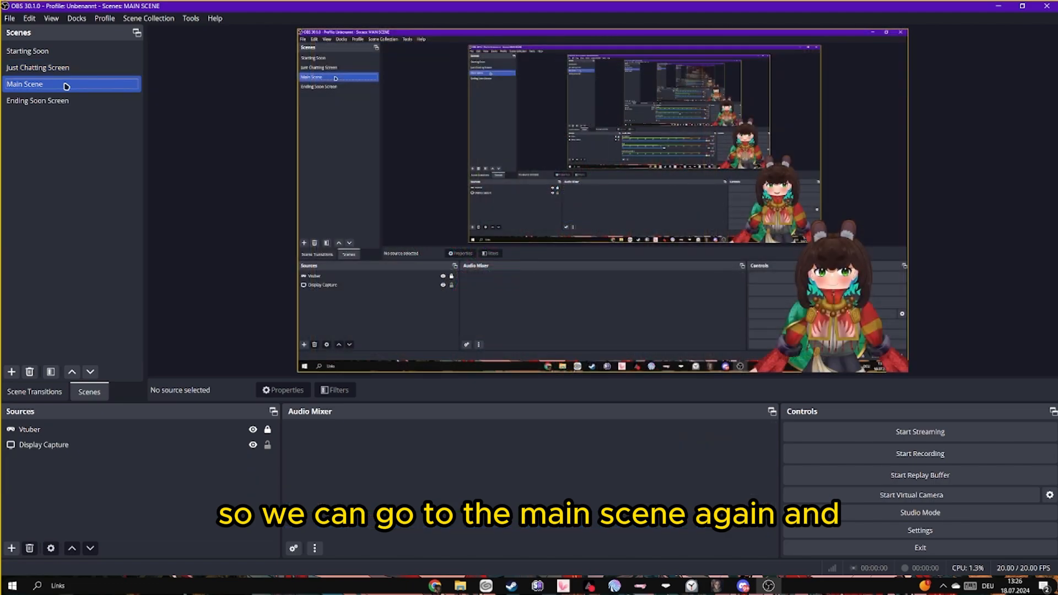
pyautogui.click(77, 430)
pyautogui.click(11, 548)
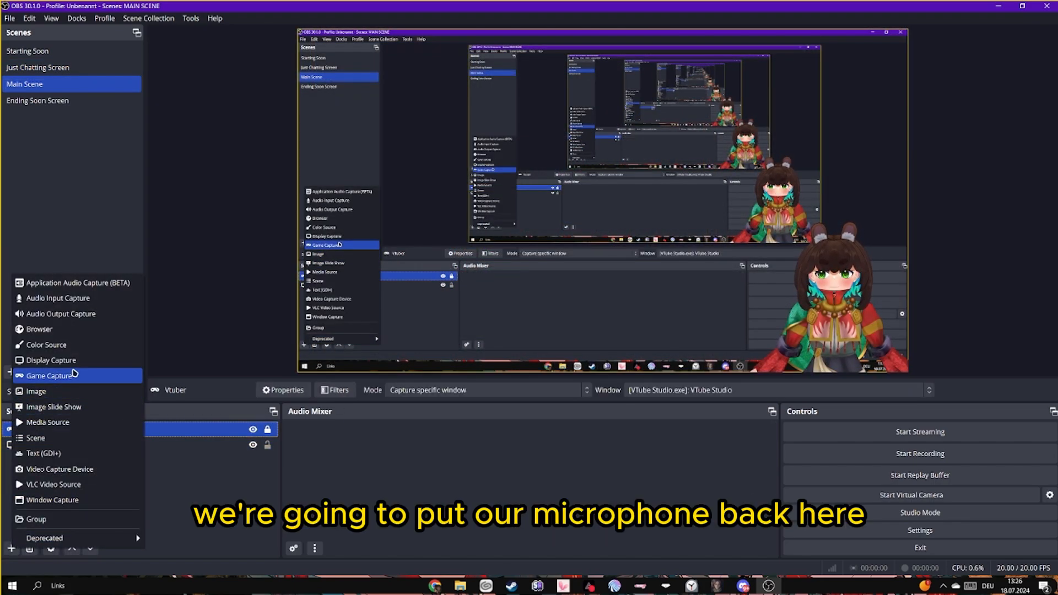
pyautogui.click(71, 298)
pyautogui.click(470, 255)
pyautogui.click(466, 273)
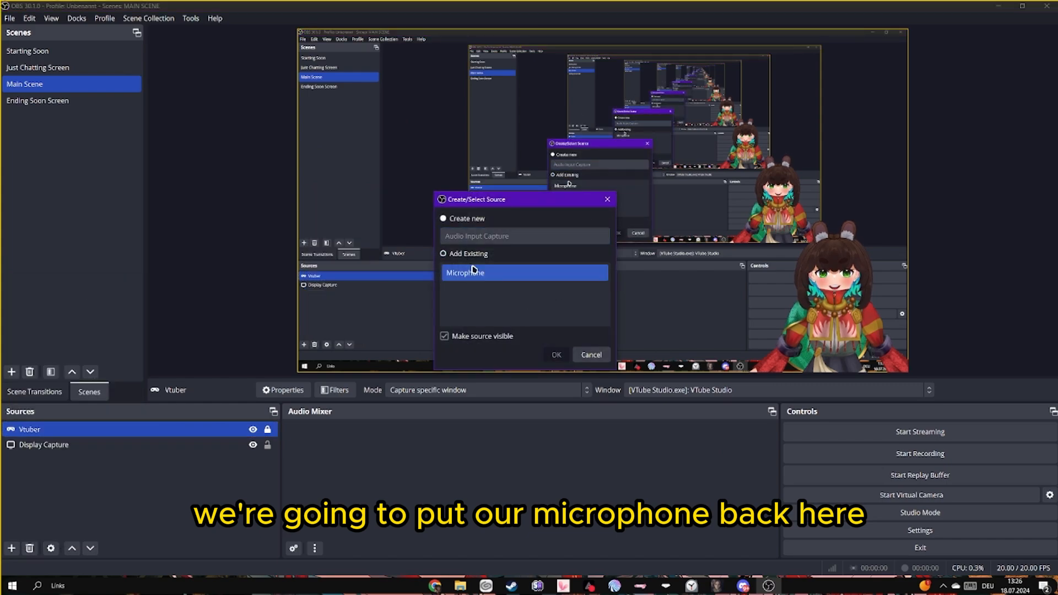
pyautogui.click(556, 354)
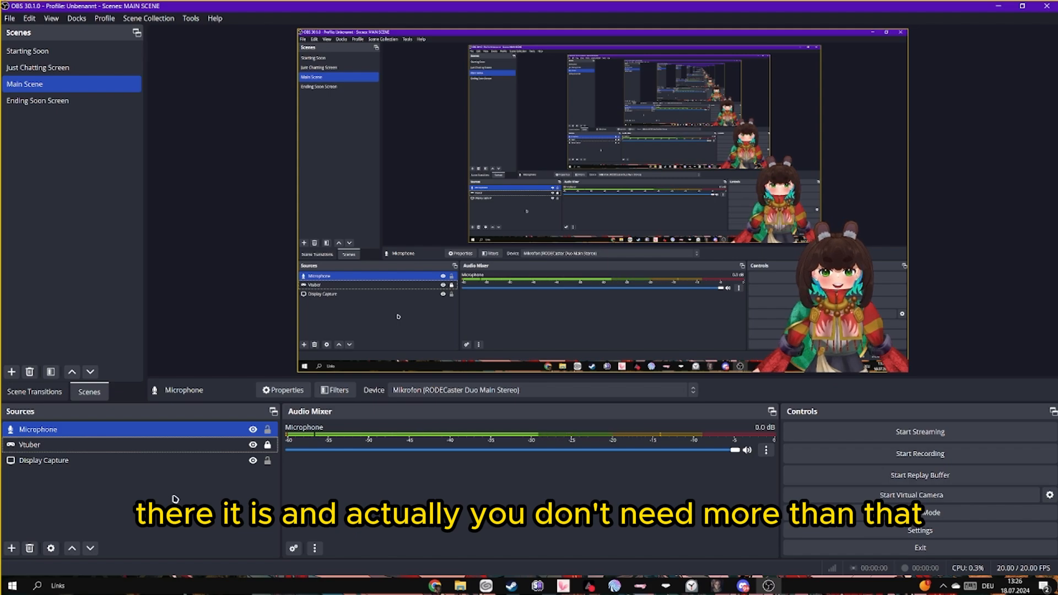
# - Add a window capture of the Google Chrome window showing the YouTube video "Horrorgames i found under My Rental Apartment", and reopen its properties
pyautogui.click(118, 461)
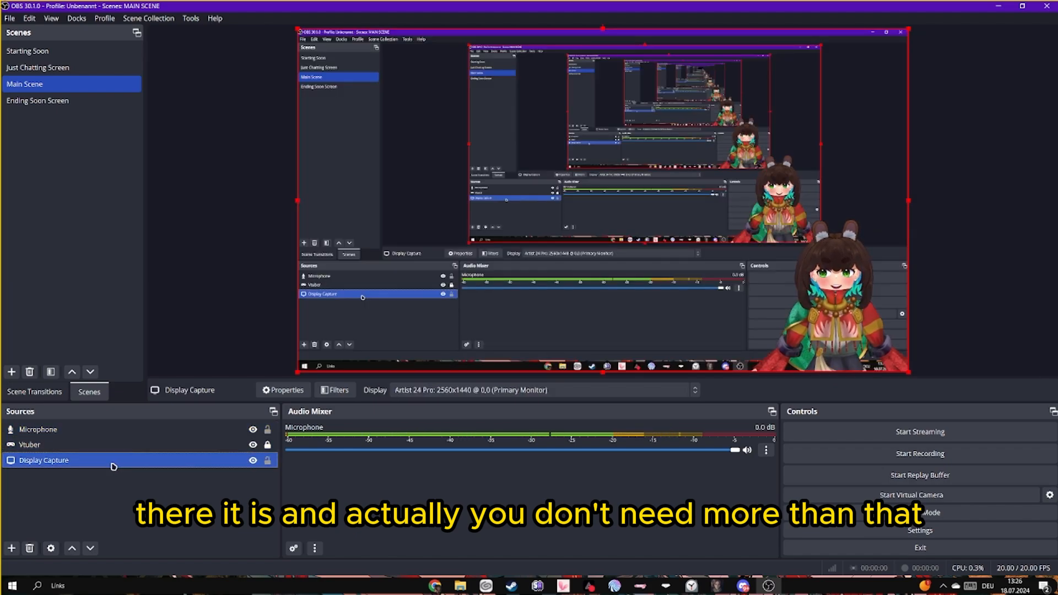
pyautogui.click(11, 547)
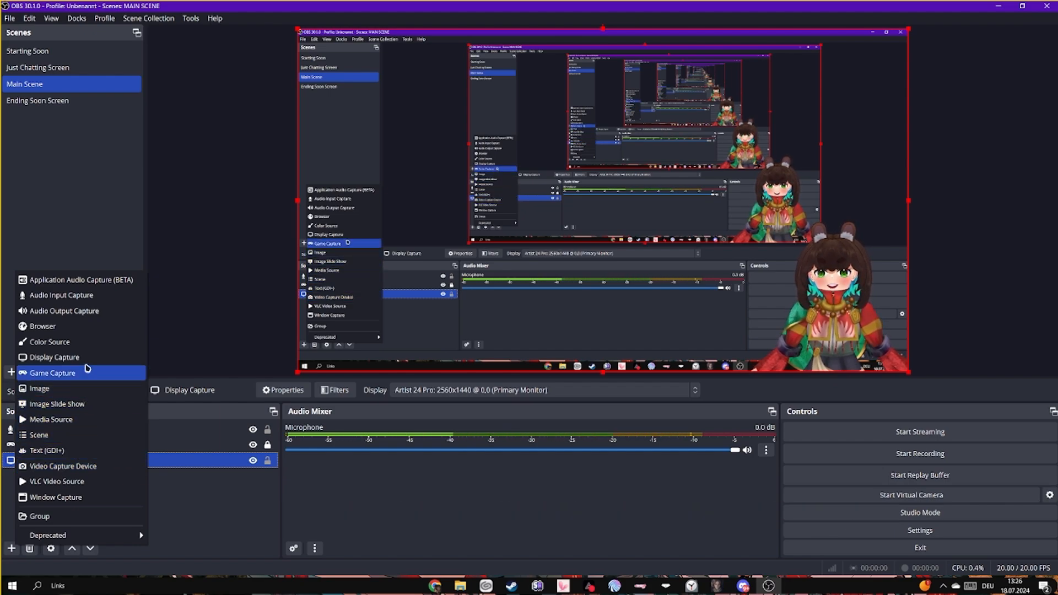
pyautogui.click(82, 498)
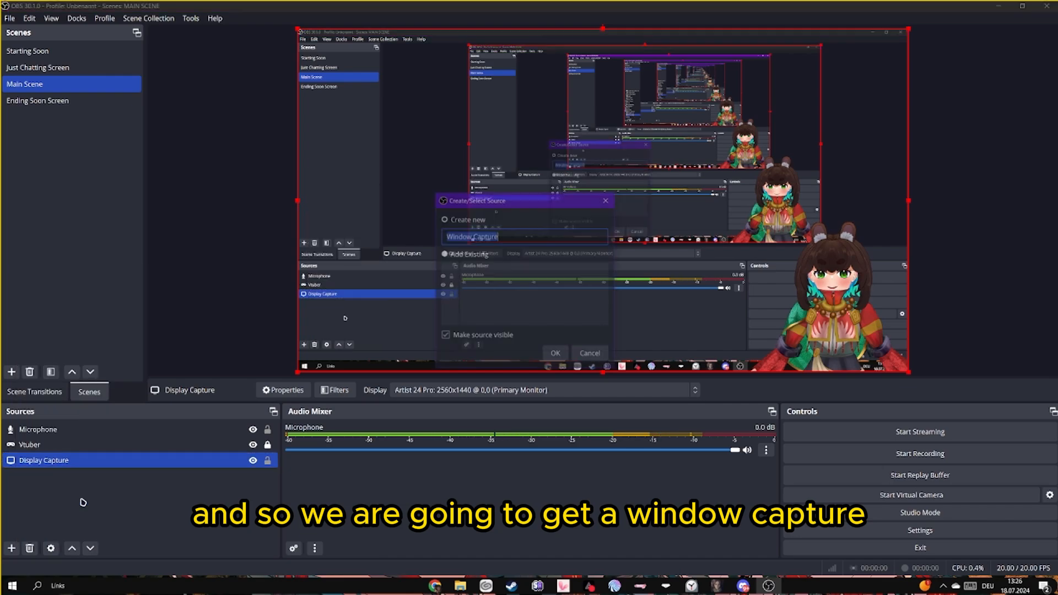
pyautogui.click(547, 356)
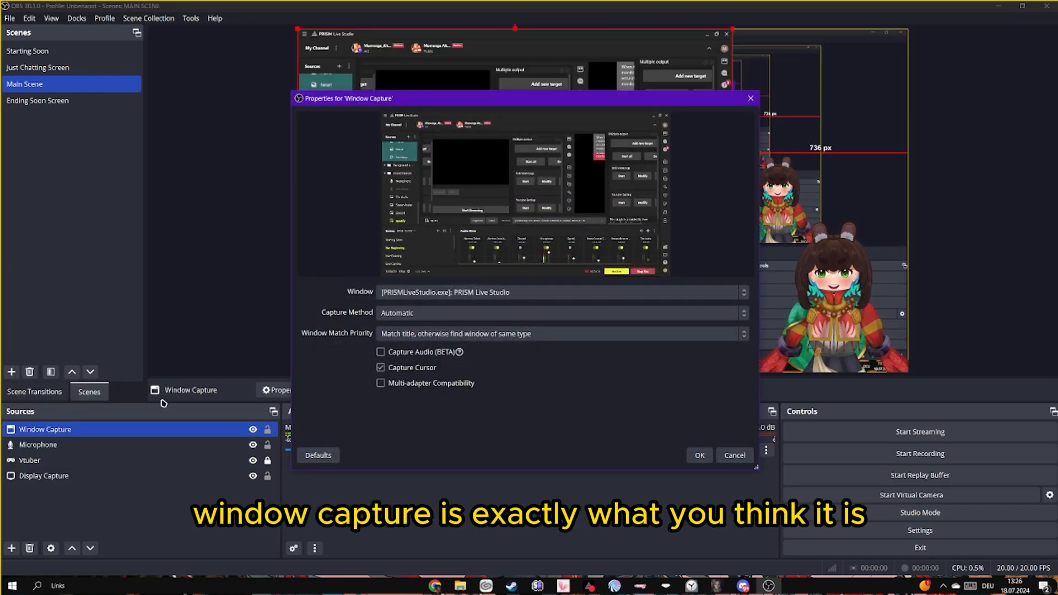
pyautogui.click(614, 291)
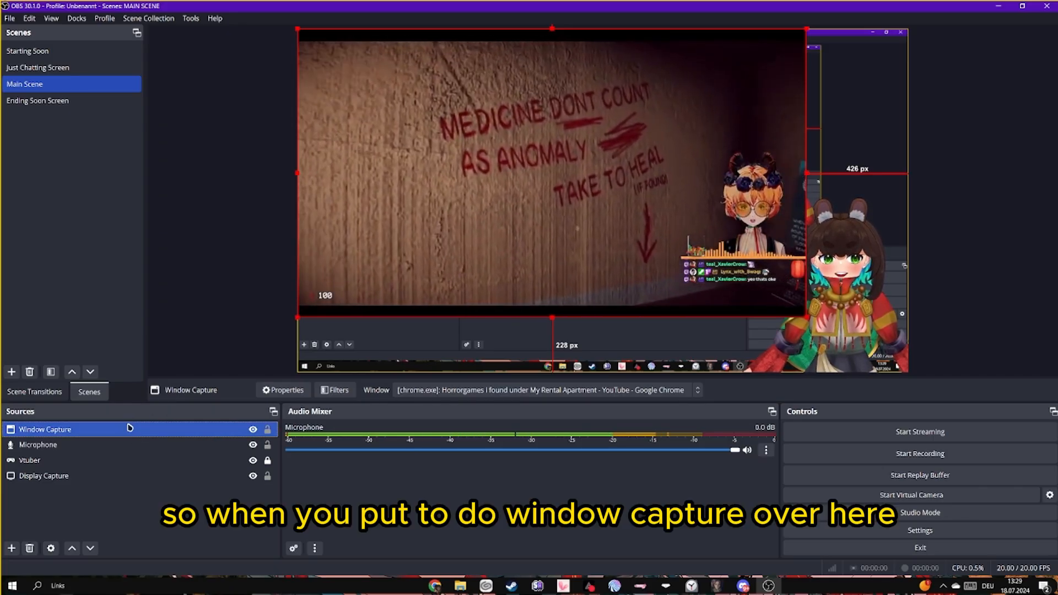
pyautogui.doubleClick(99, 432)
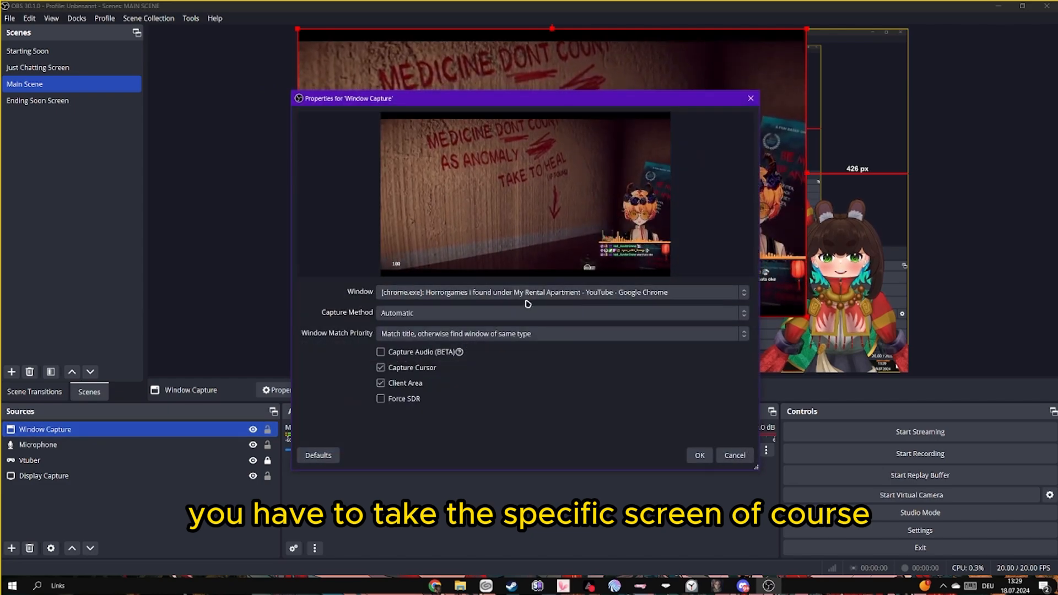
# - Keep the window capture on the Chrome YouTube video, move it beneath the Vtuber source, and enlarge it to fill the canvas
pyautogui.click(468, 293)
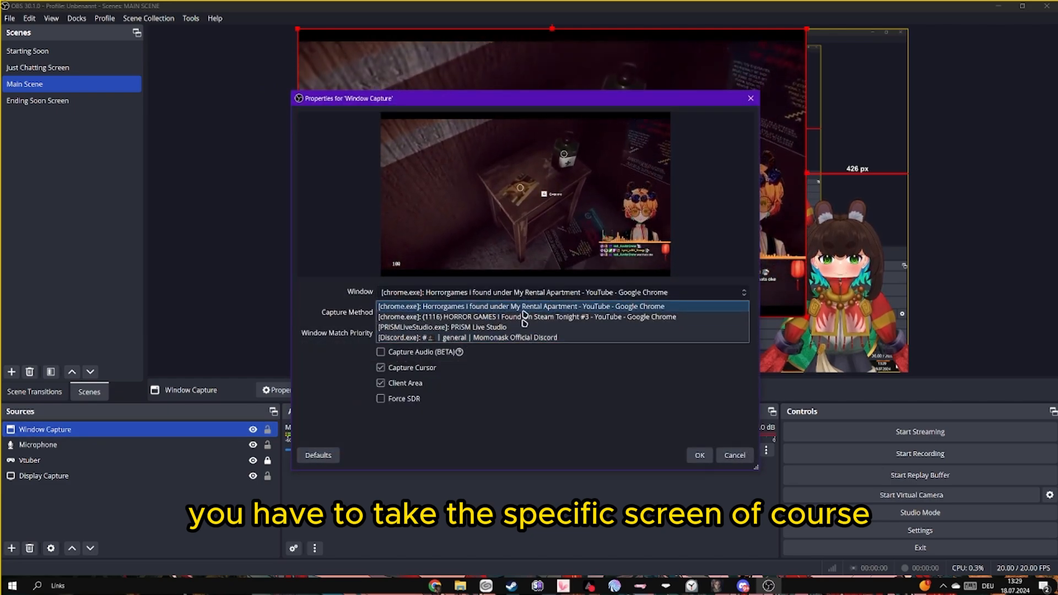
pyautogui.click(465, 306)
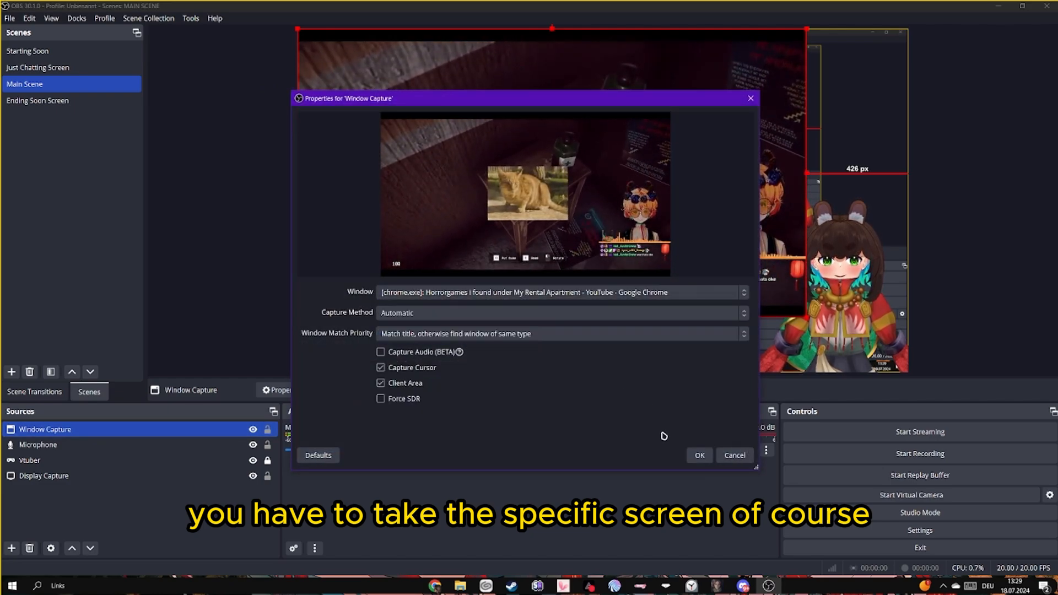
pyautogui.click(700, 456)
pyautogui.moveTo(97, 431); pyautogui.dragTo(99, 474)
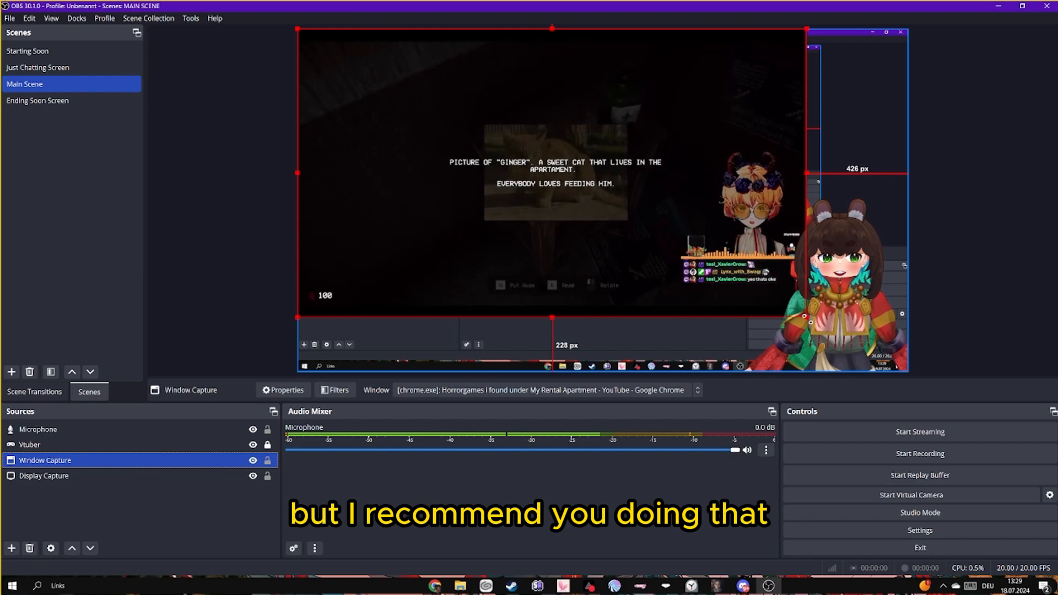
pyautogui.moveTo(806, 318); pyautogui.dragTo(908, 375)
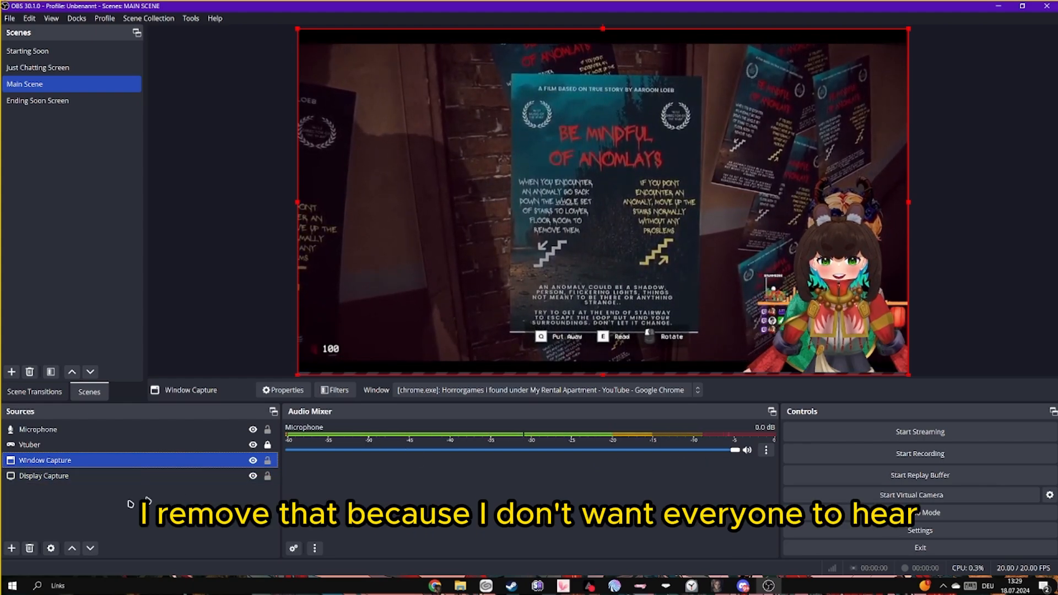
# - Add an application audio capture of the Chrome window "Horrorgames i found under My Rental Apartment", and pause the video
pyautogui.click(12, 548)
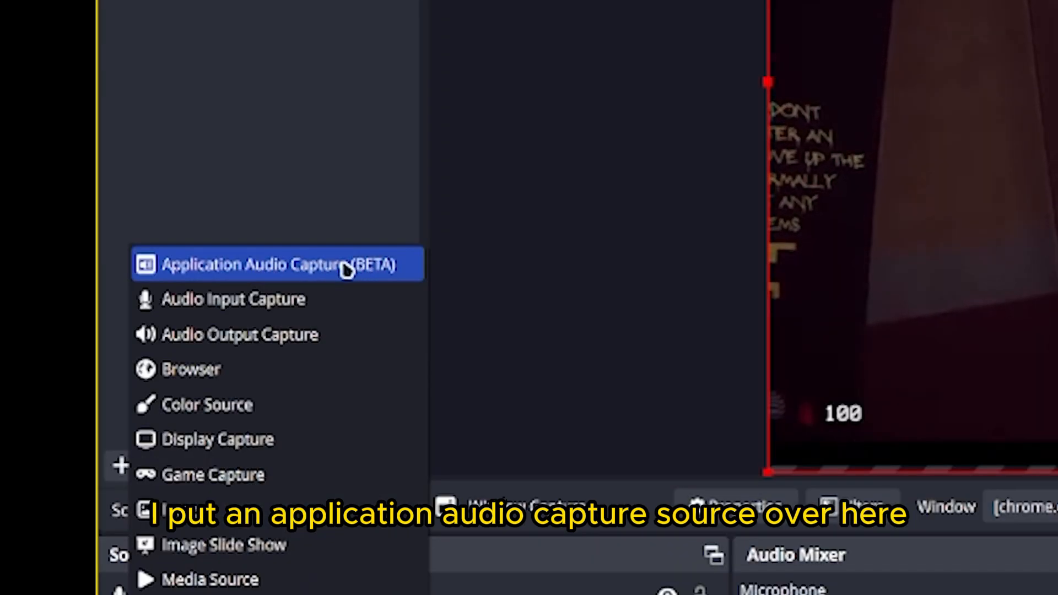
pyautogui.click(357, 274)
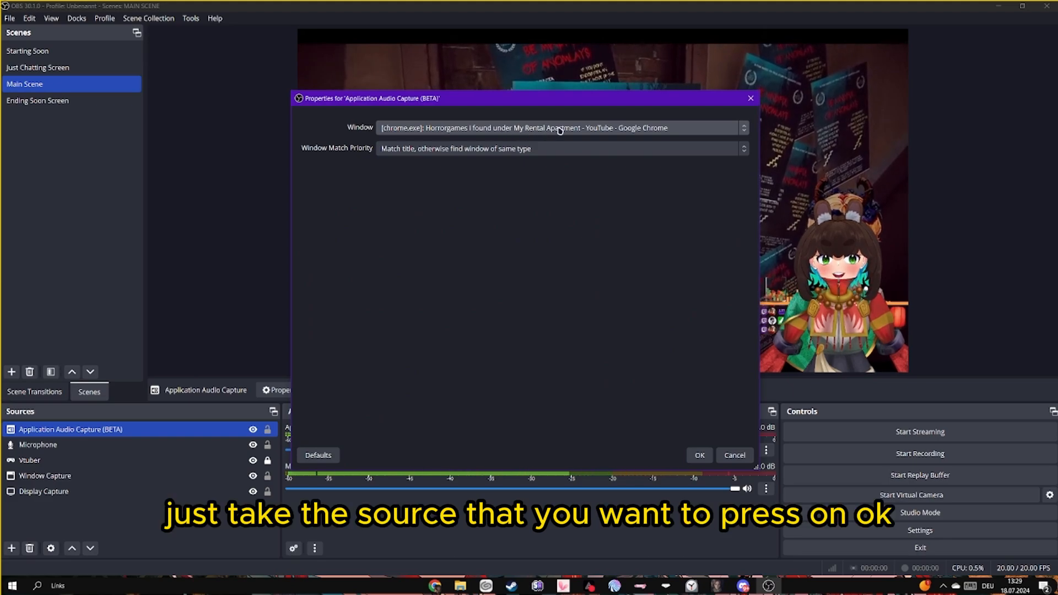
pyautogui.click(698, 457)
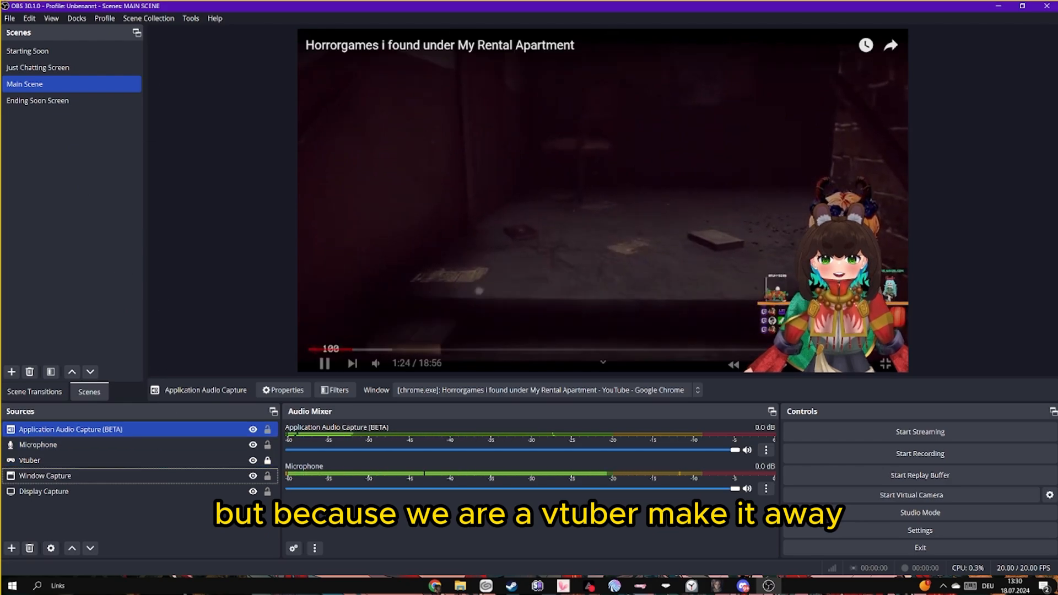
pyautogui.click(498, 166)
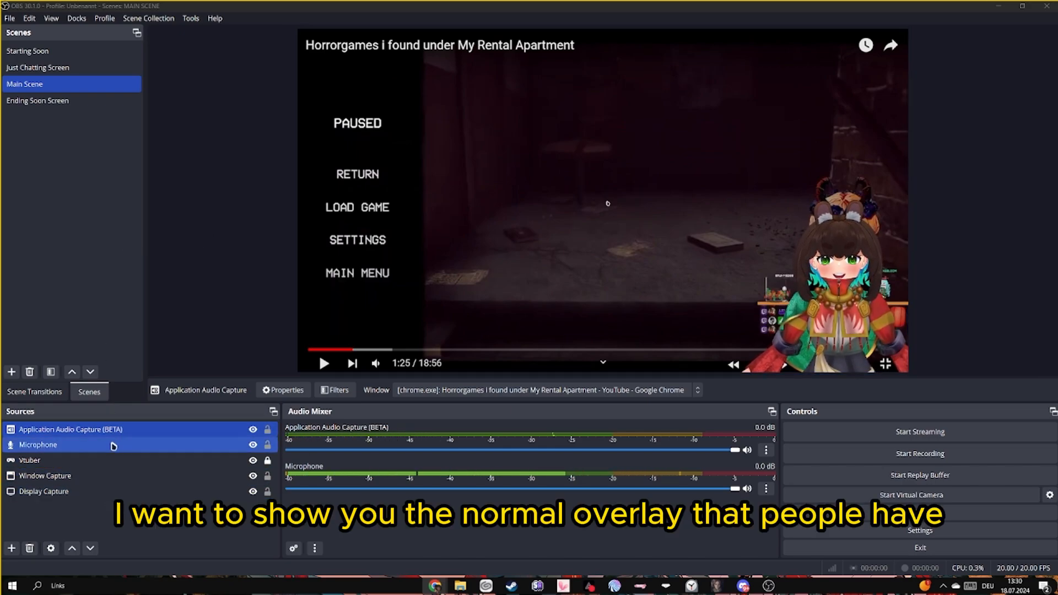
# - Add an image source named Shizu Overlay using Overlay.png, scale it to fill the canvas, and place it beneath the Vtuber source
pyautogui.click(17, 548)
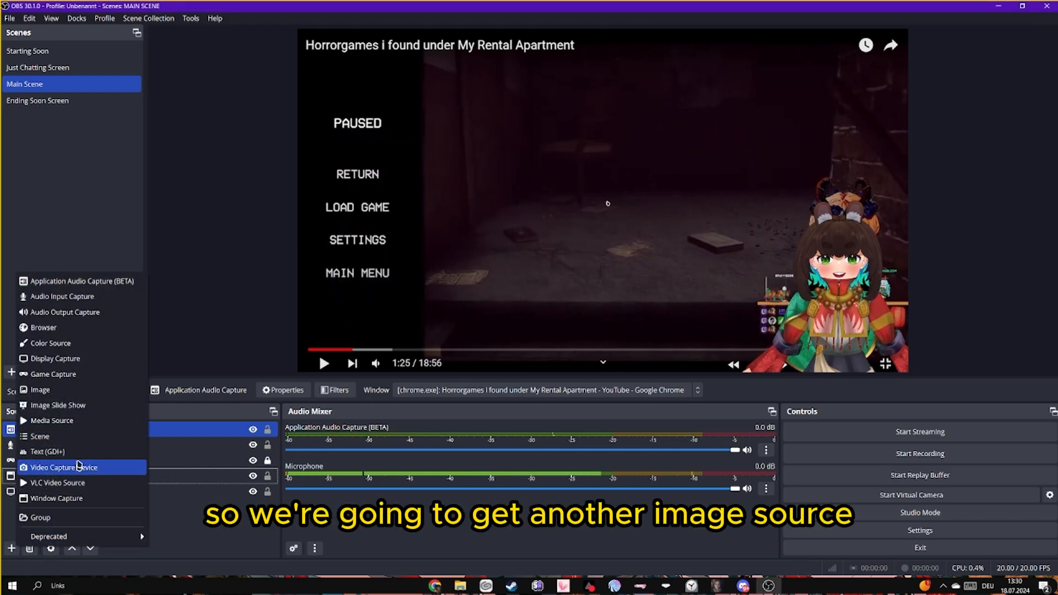
pyautogui.click(76, 393)
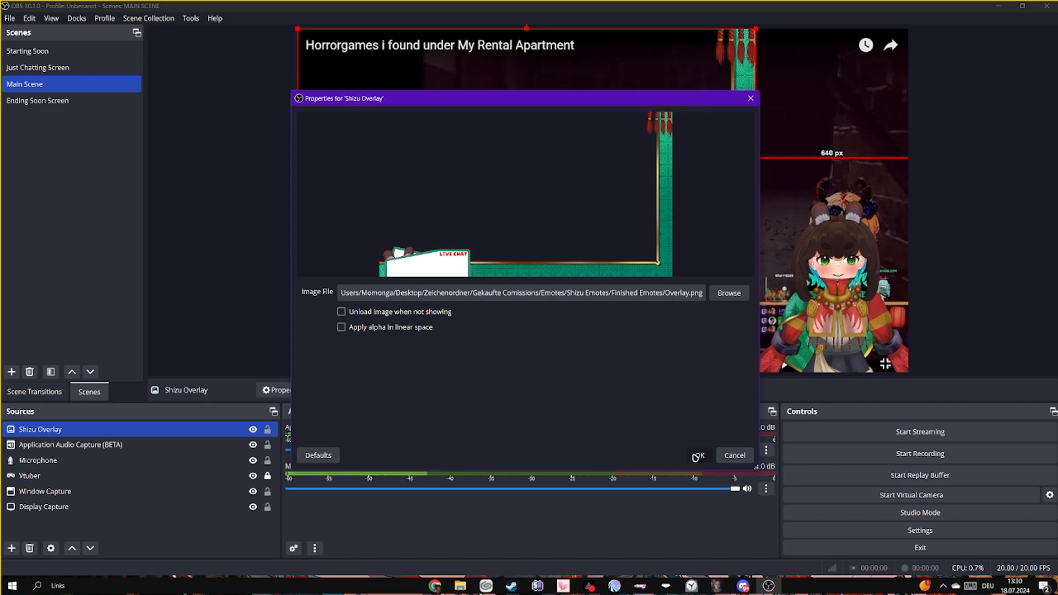
pyautogui.click(697, 456)
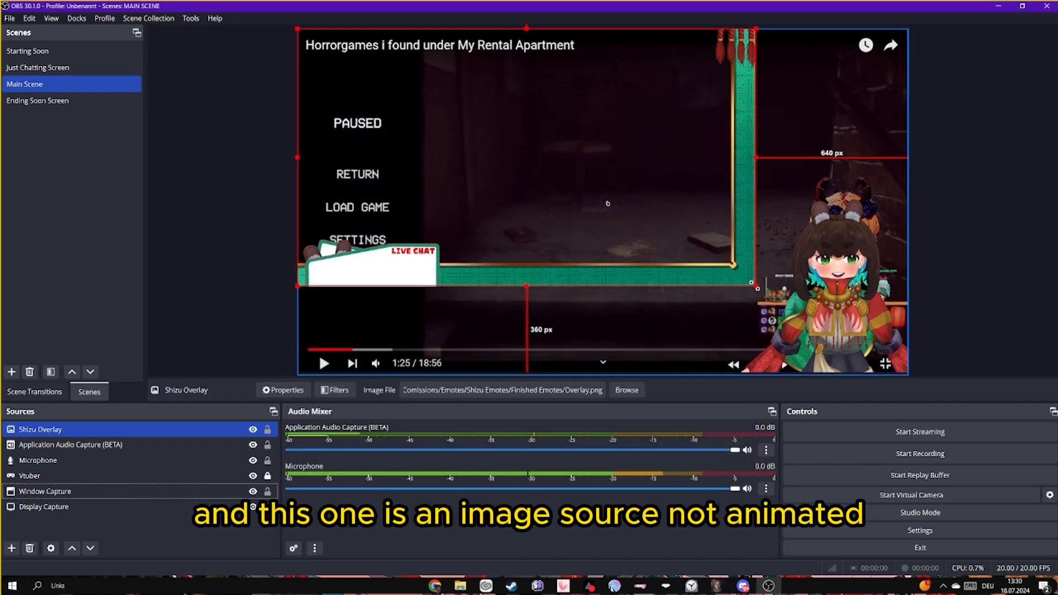
pyautogui.moveTo(755, 286); pyautogui.dragTo(908, 372)
pyautogui.moveTo(45, 431); pyautogui.dragTo(72, 482)
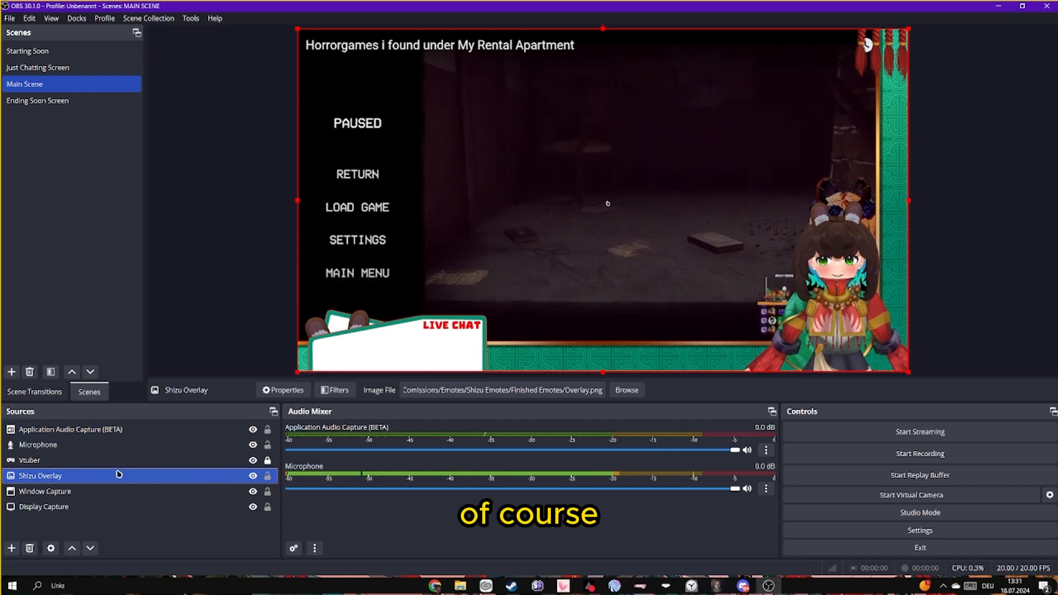
# - Shrink the window capture to fit inside the frame of the Shizu Overlay
pyautogui.click(88, 492)
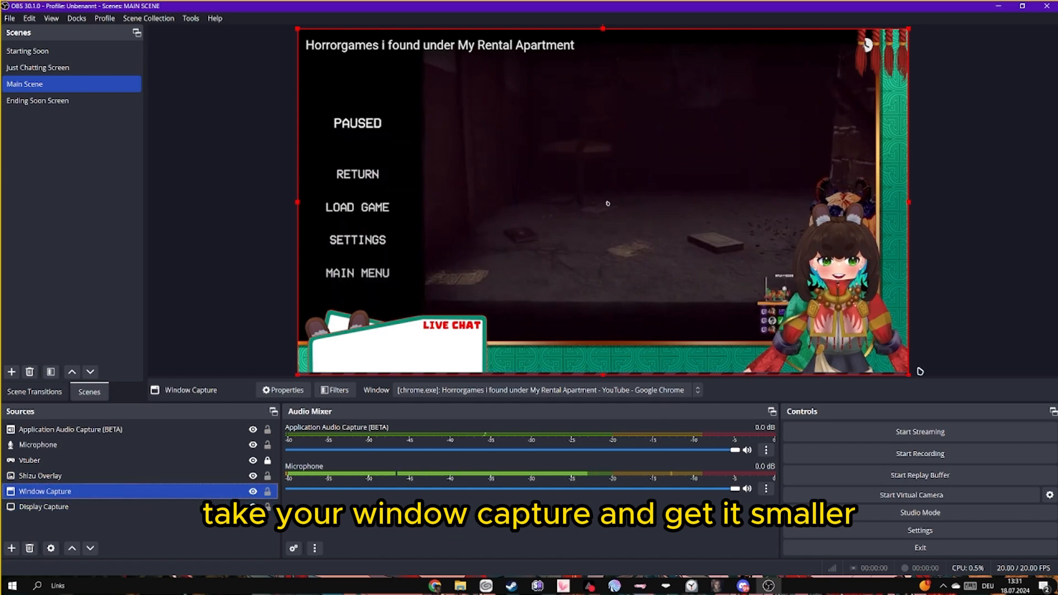
pyautogui.moveTo(903, 373); pyautogui.dragTo(882, 351)
pyautogui.click(937, 281)
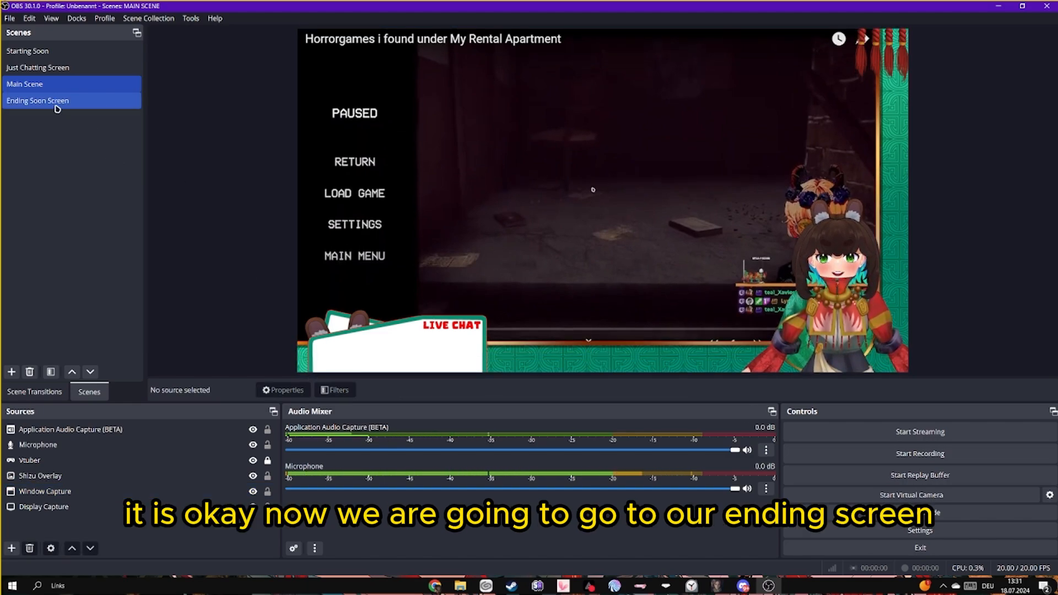
# - Look through the Starting Soon, Just Chatting Screen and Main Scene scenes to check their sources
pyautogui.click(28, 51)
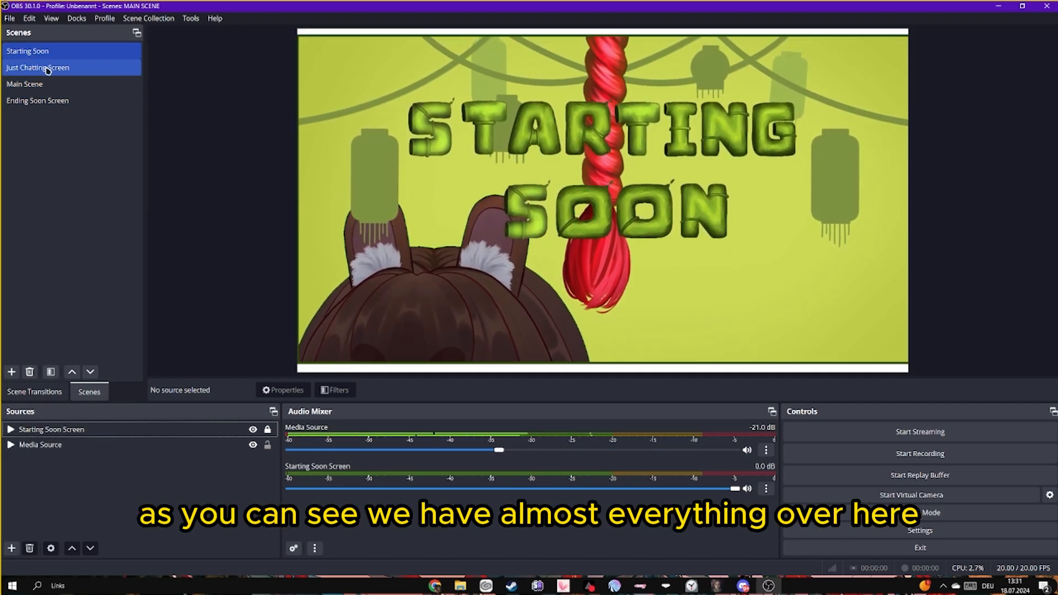
pyautogui.click(39, 68)
pyautogui.click(50, 83)
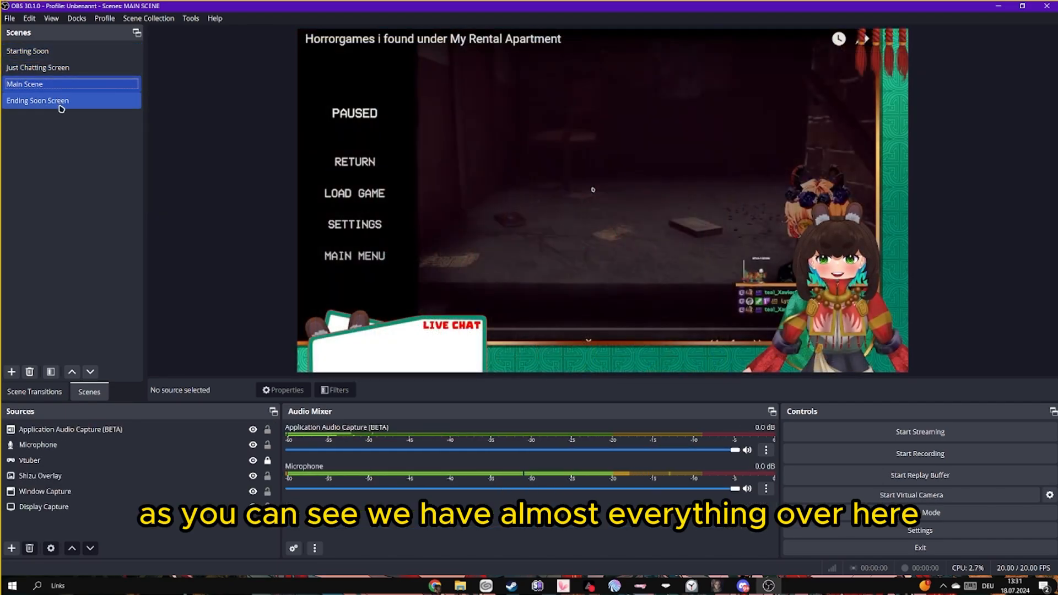
# - In the Ending Soon Screen scene, add a media source that plays the local file Ending.mp4
pyautogui.click(61, 105)
pyautogui.click(12, 372)
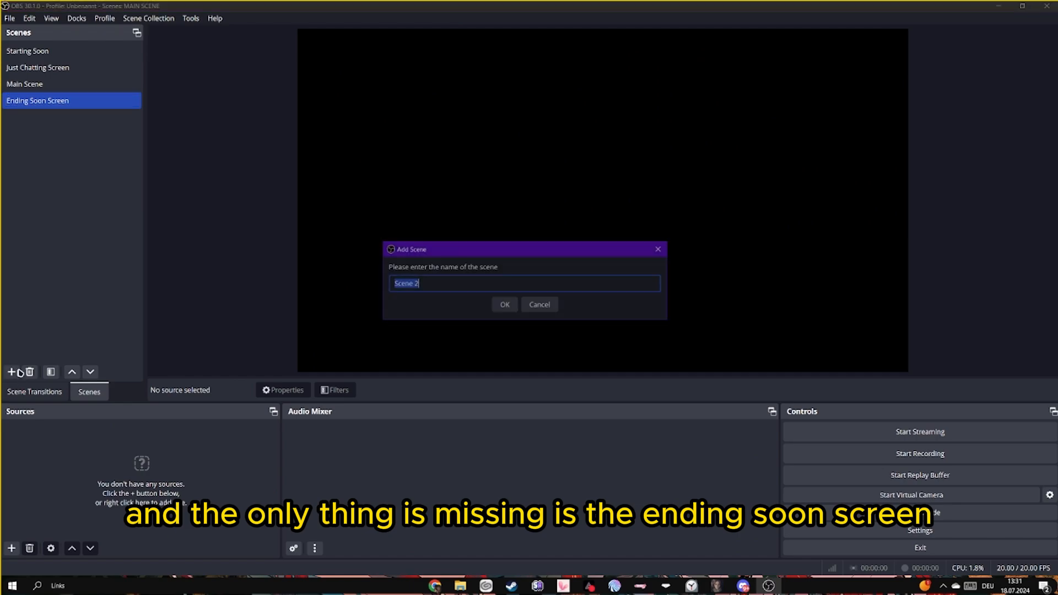
pyautogui.click(528, 309)
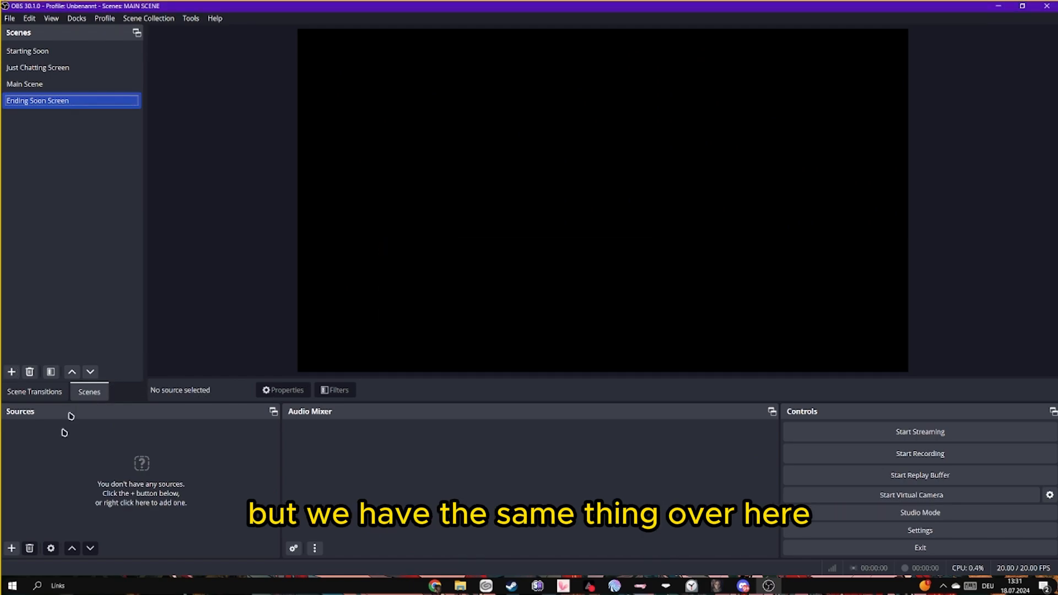
pyautogui.click(12, 549)
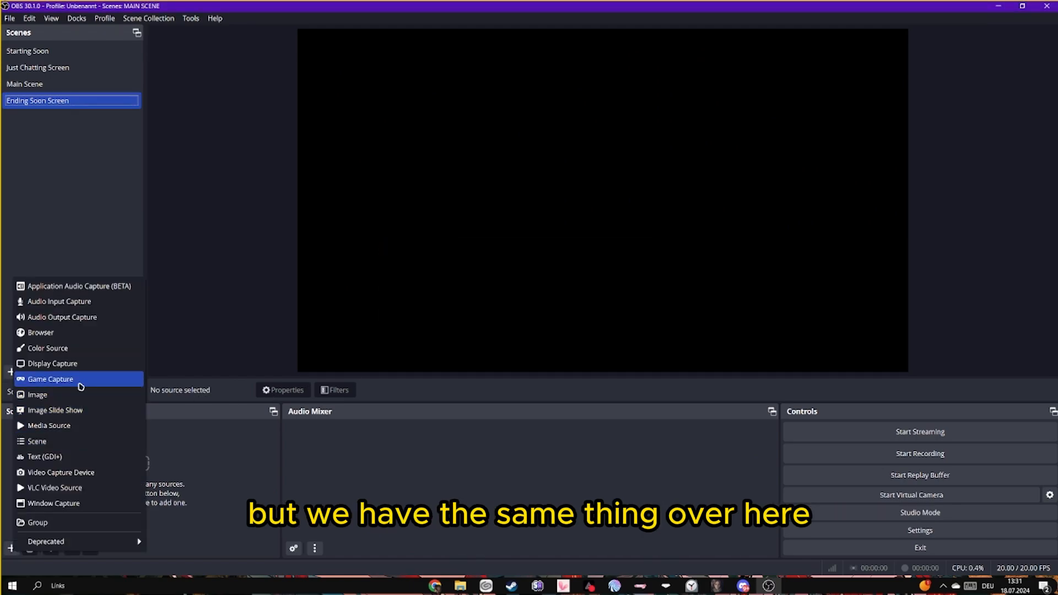
pyautogui.click(76, 431)
pyautogui.click(554, 354)
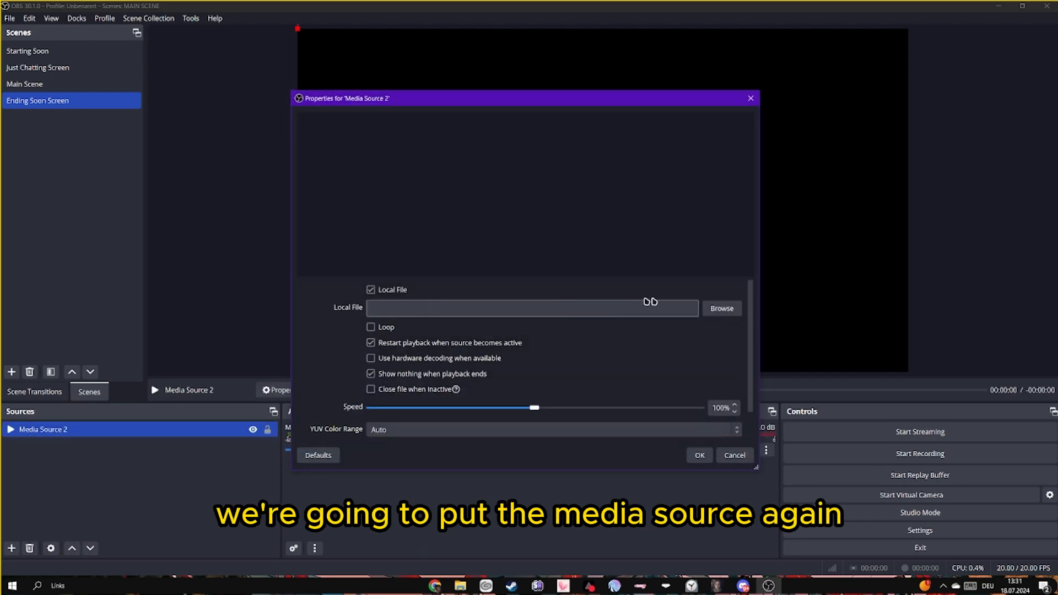
pyautogui.click(722, 308)
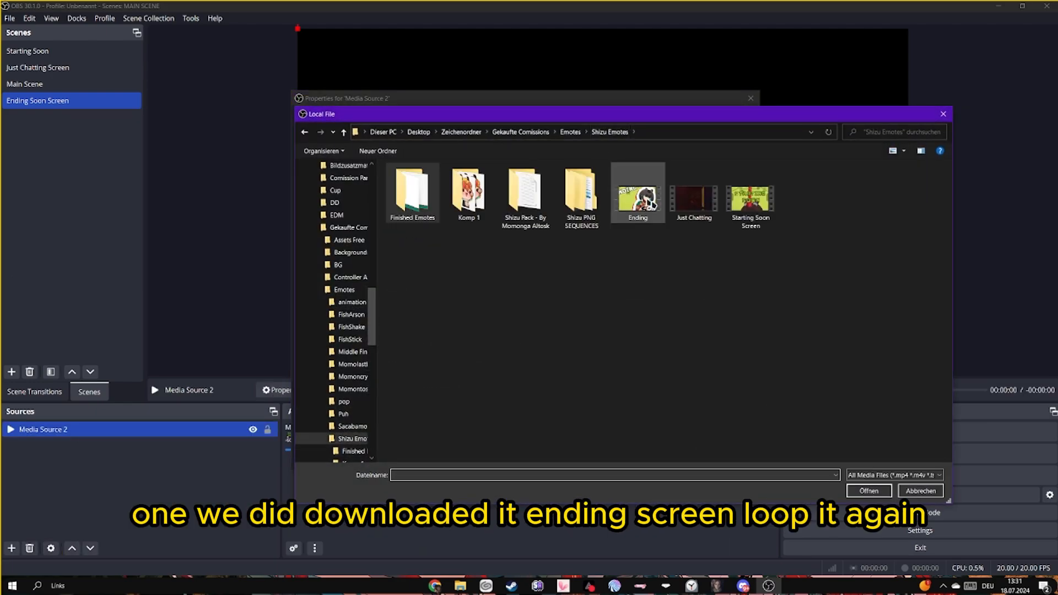
pyautogui.doubleClick(651, 211)
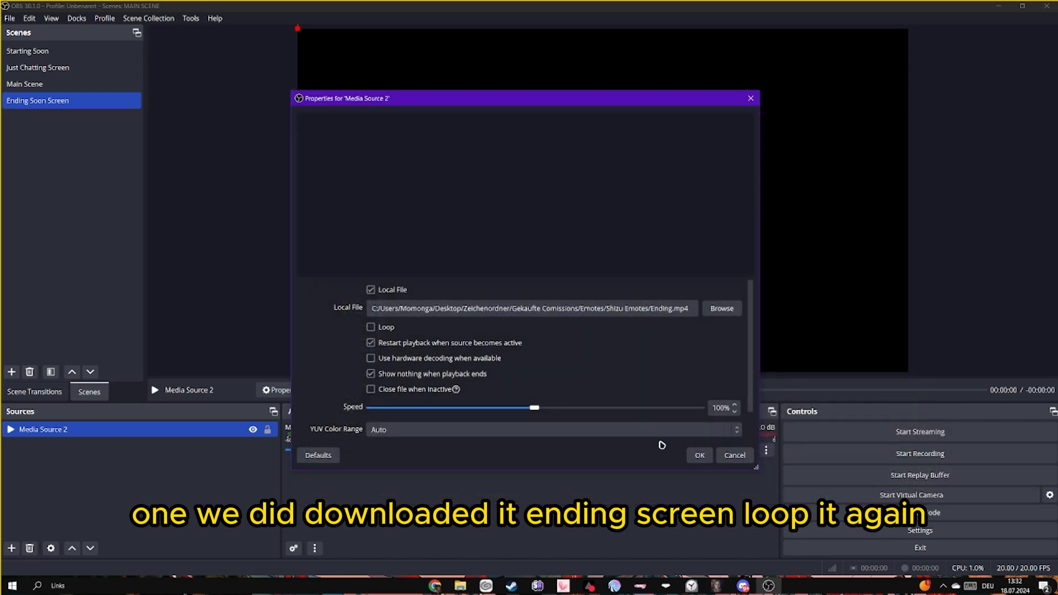
pyautogui.click(699, 455)
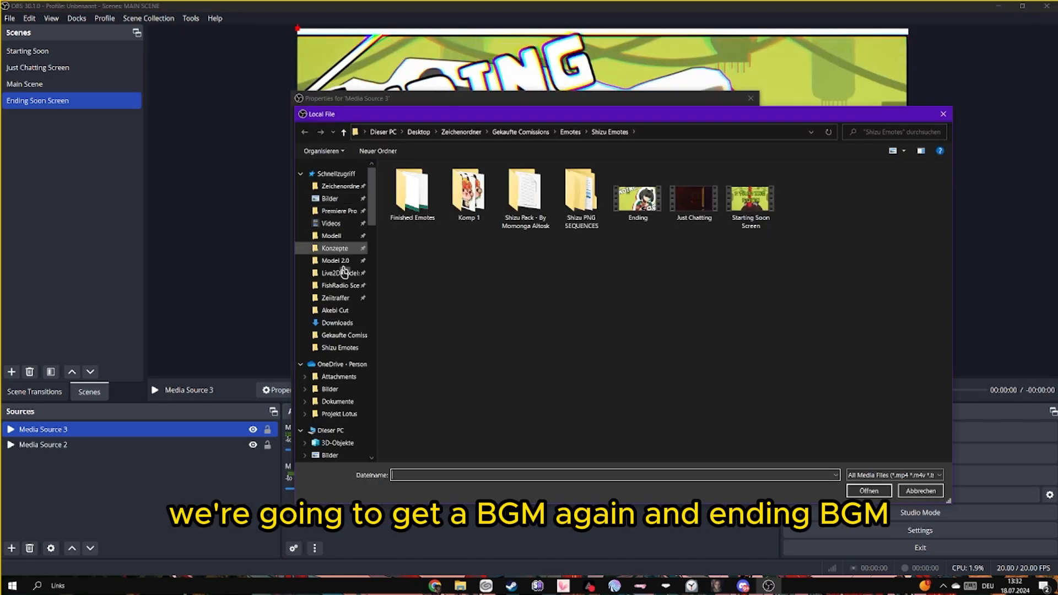
# - Add a second, looping media source for the ending music using なんでしょう？.mp3 from the Downloads folder
pyautogui.click(345, 335)
pyautogui.moveTo(376, 269); pyautogui.dragTo(375, 202)
pyautogui.click(362, 321)
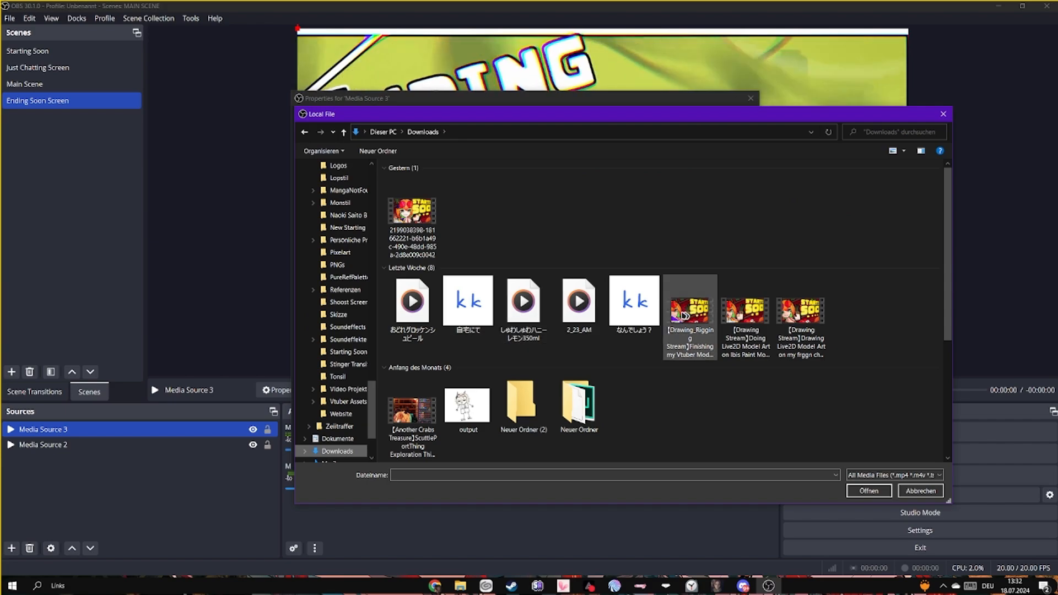
pyautogui.click(634, 303)
pyautogui.click(869, 492)
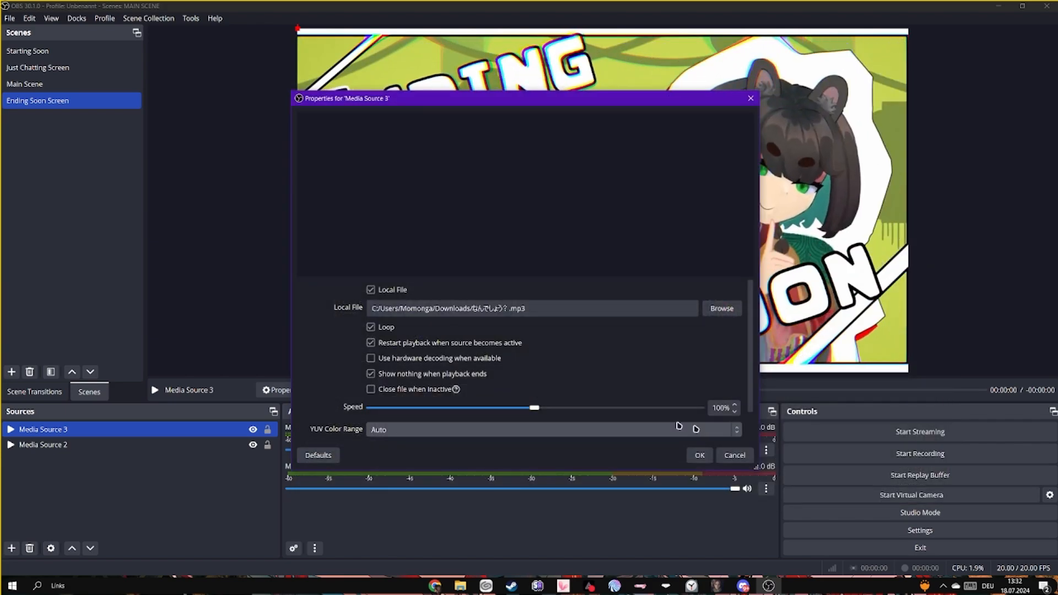
pyautogui.click(697, 455)
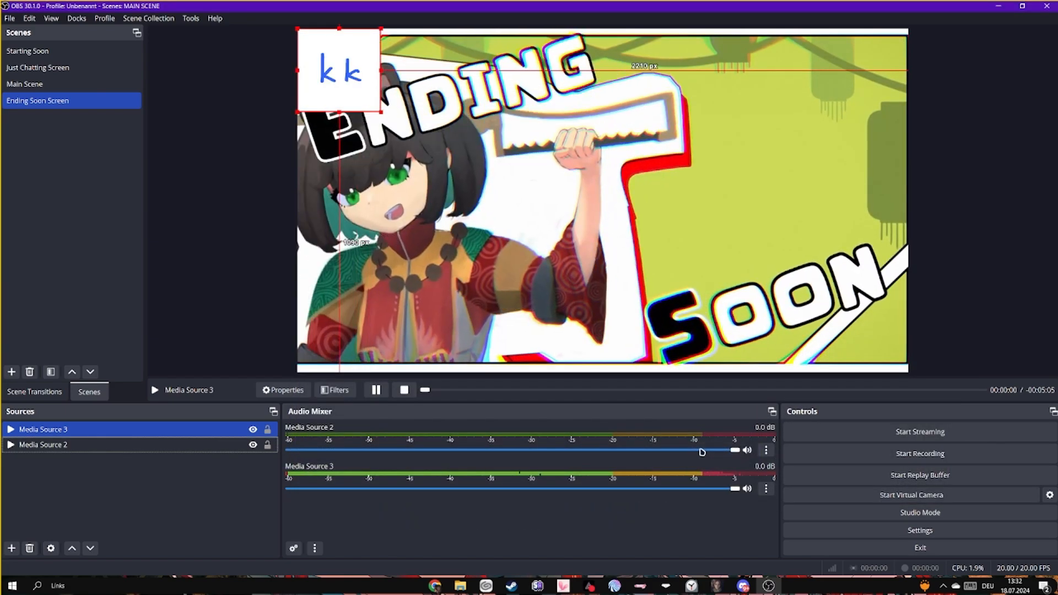
# - Set the ending music to -17.0 dB with Monitor and Output, and move its source beneath the ending video
pyautogui.moveTo(735, 489); pyautogui.dragTo(524, 491)
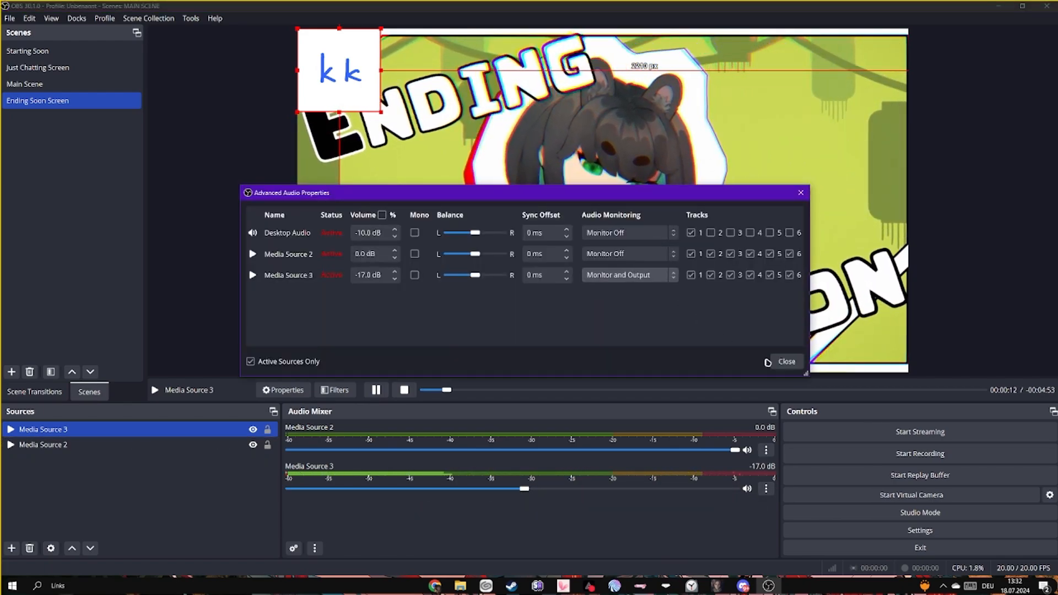
pyautogui.click(786, 361)
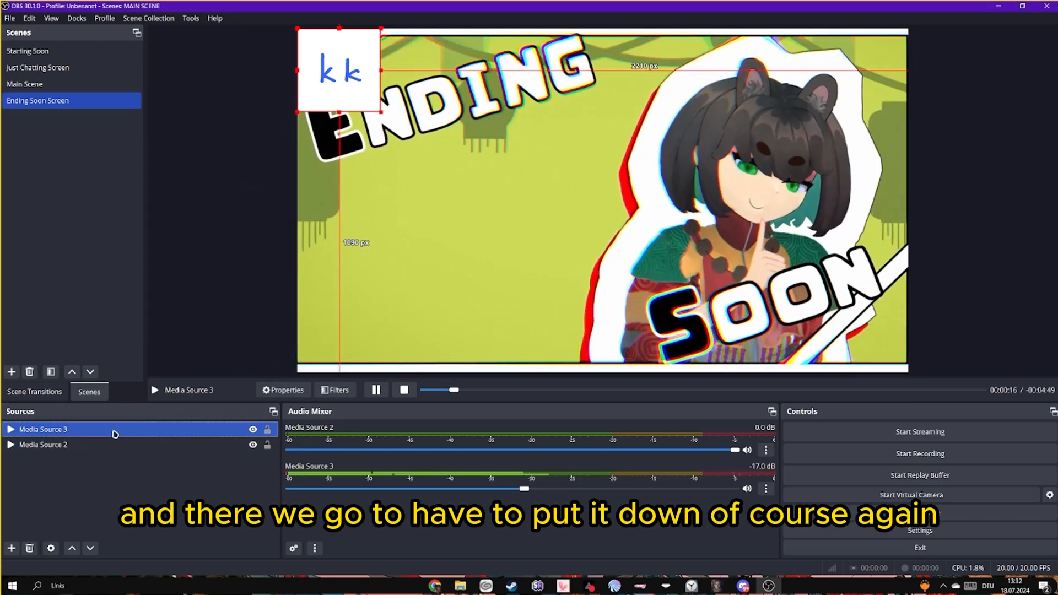
pyautogui.moveTo(114, 431); pyautogui.dragTo(117, 456)
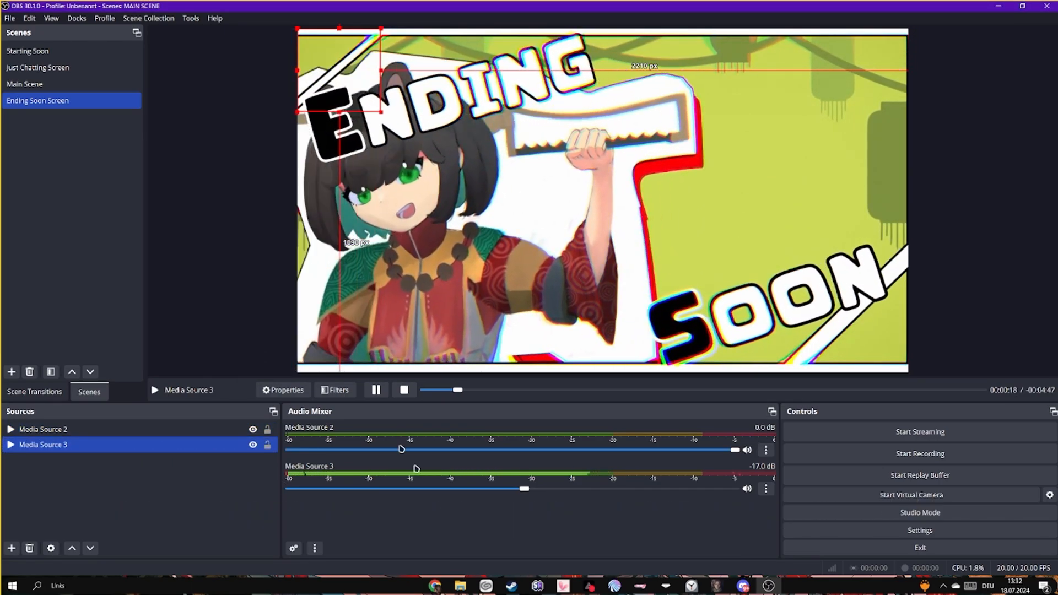
# - Review all four scenes in order, from Starting Soon through to Ending Soon Screen
pyautogui.click(80, 50)
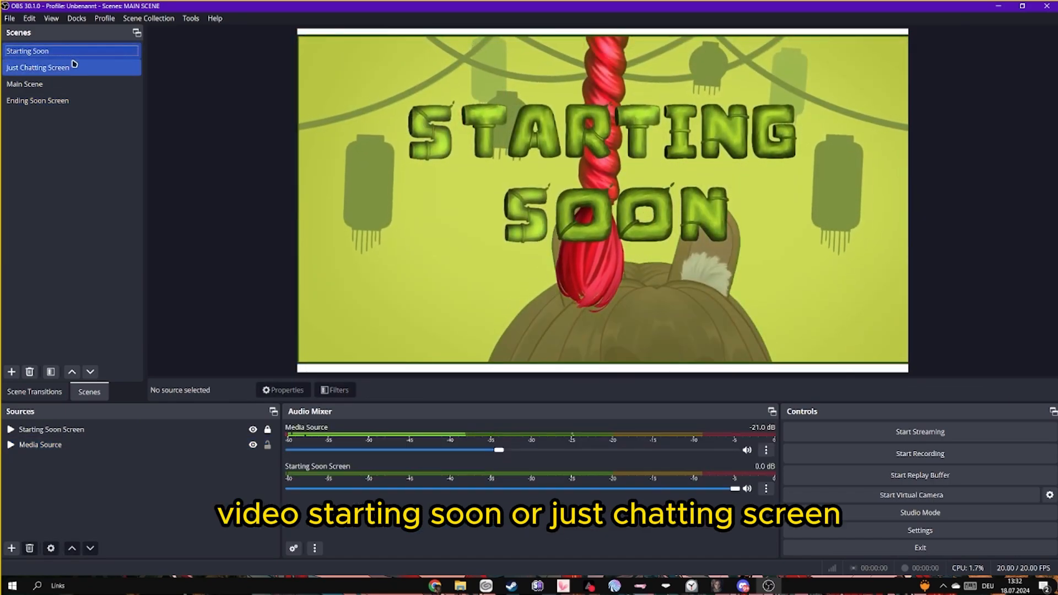
pyautogui.click(34, 69)
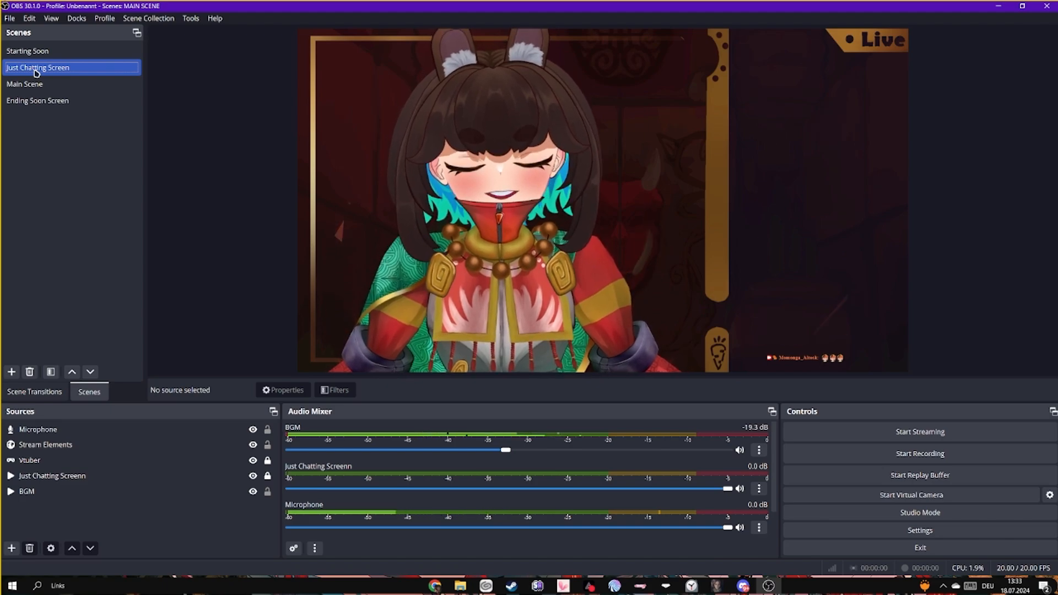
pyautogui.click(37, 84)
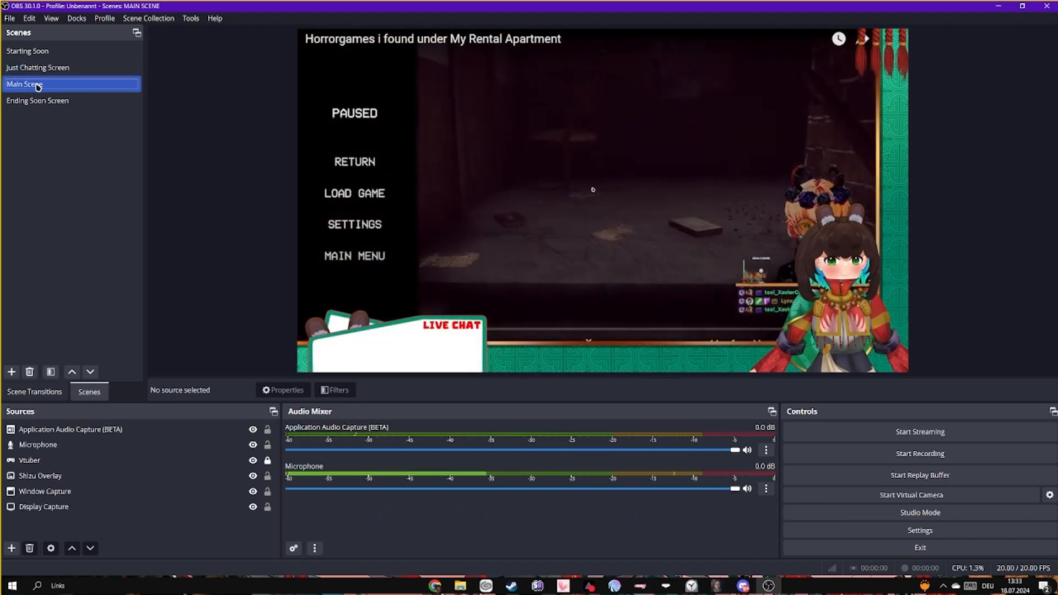
pyautogui.click(49, 108)
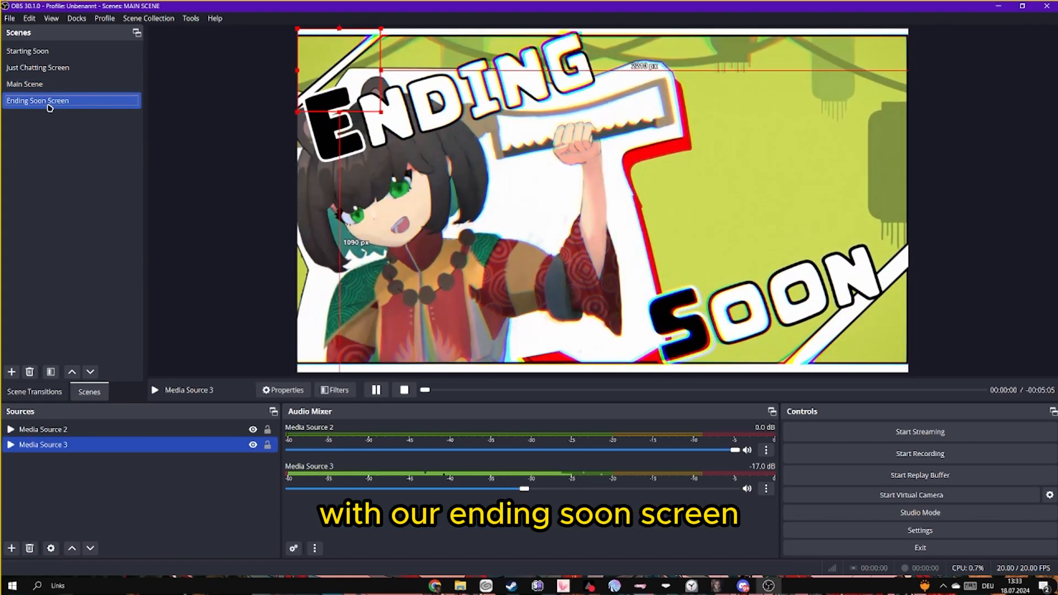